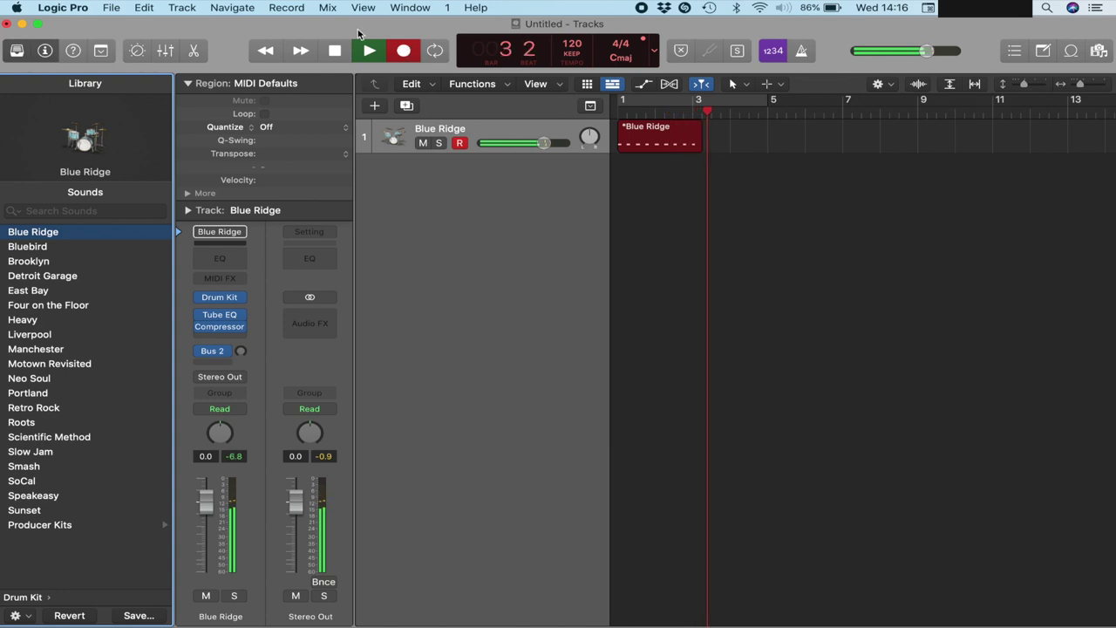
# Step: Stop recording the Blue Ridge drum part, then toggle the Cycle range on and off
pyautogui.click(335, 48)
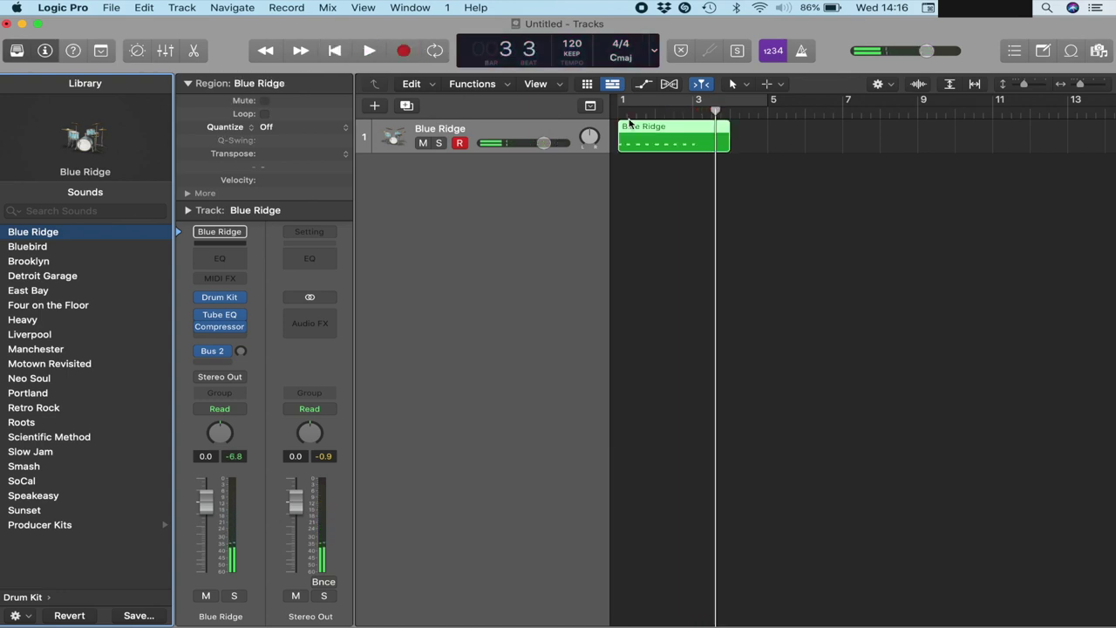
pyautogui.click(662, 104)
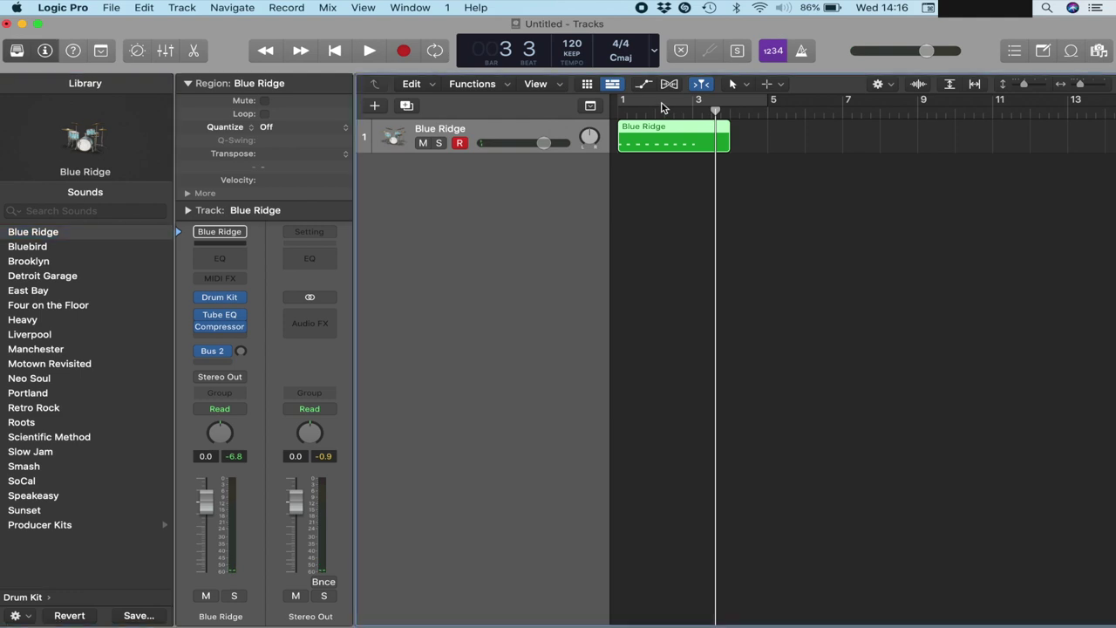
pyautogui.click(723, 96)
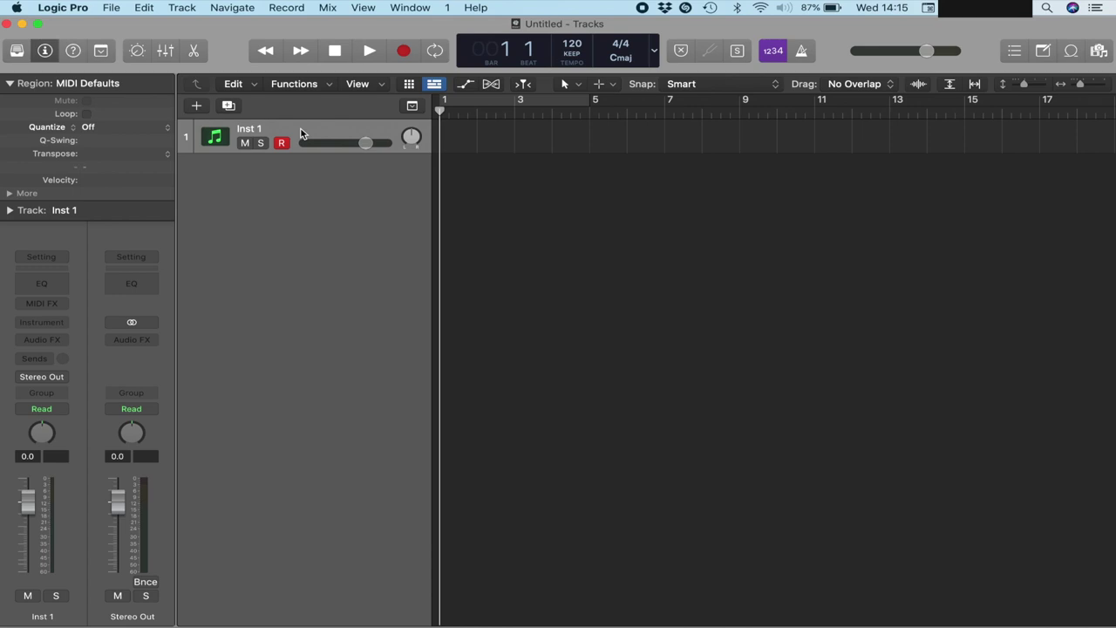
# Step: Open the Library and load the Blue Ridge drum kit onto the track
pyautogui.click(16, 51)
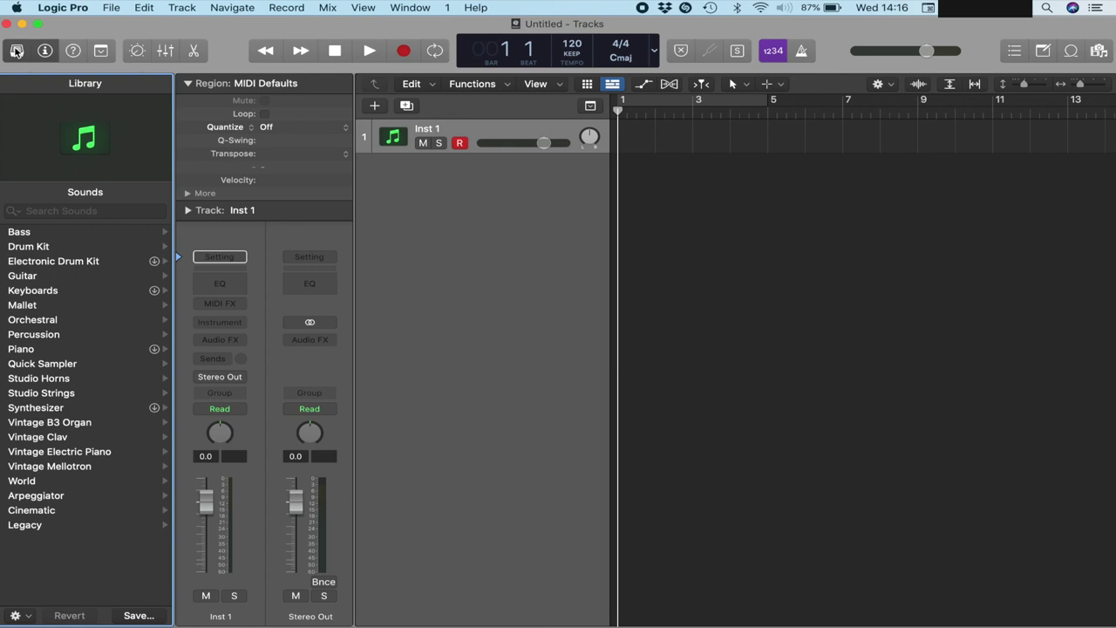
pyautogui.click(33, 232)
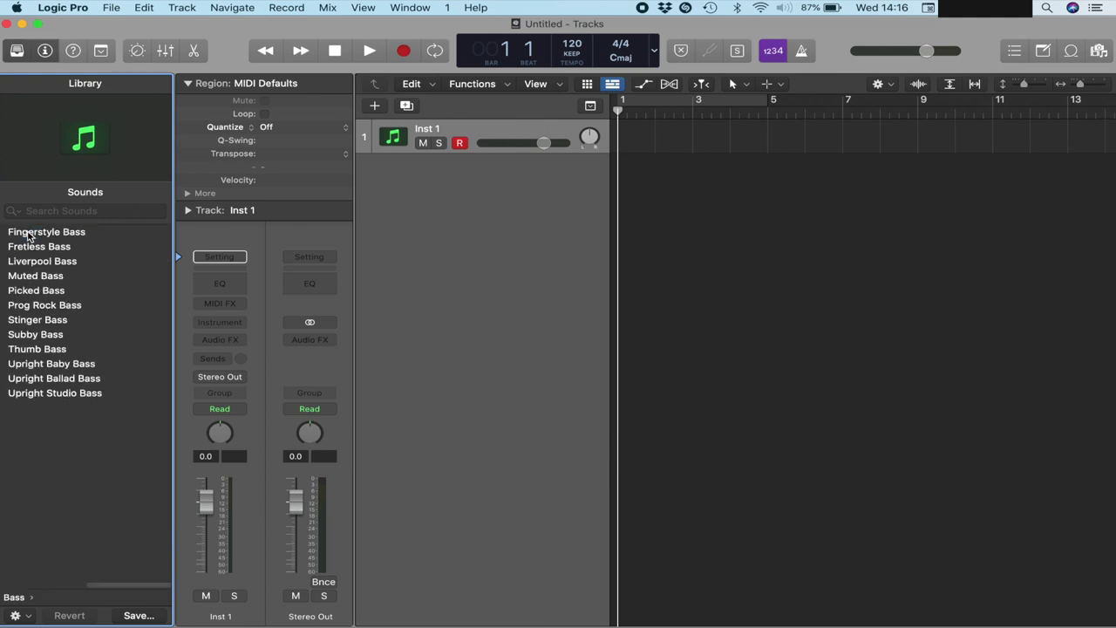
pyautogui.click(35, 234)
pyautogui.click(35, 233)
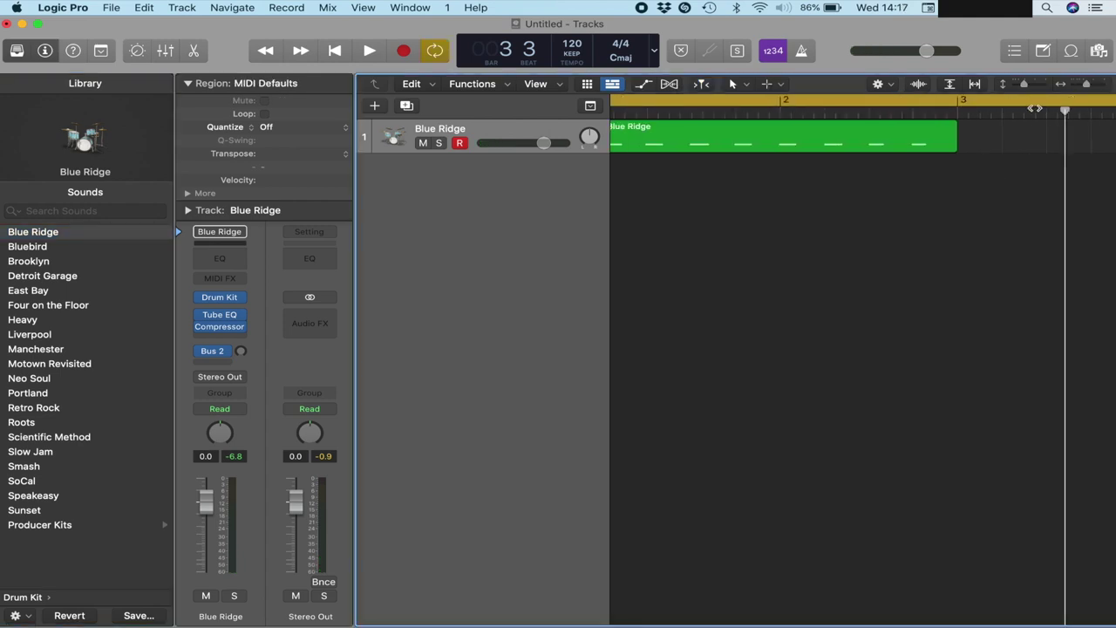
# Step: Turn off cycle, then set the Blue Ridge drum region's quantize to 1/16 Note
pyautogui.click(1035, 106)
pyautogui.click(1032, 102)
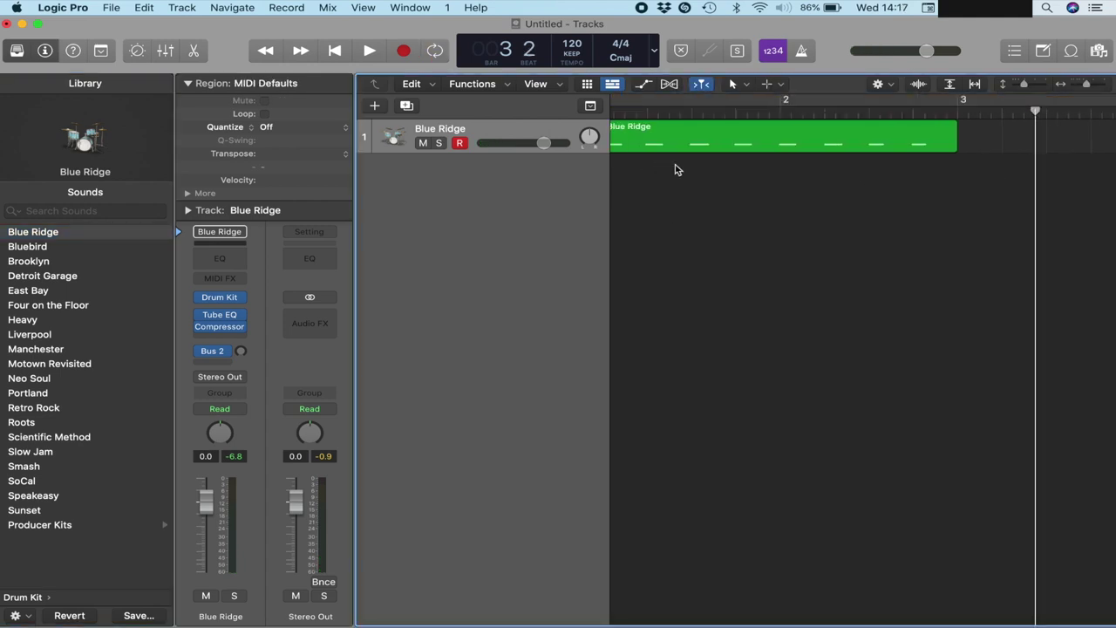
pyautogui.hscroll(-1, 676, 169)
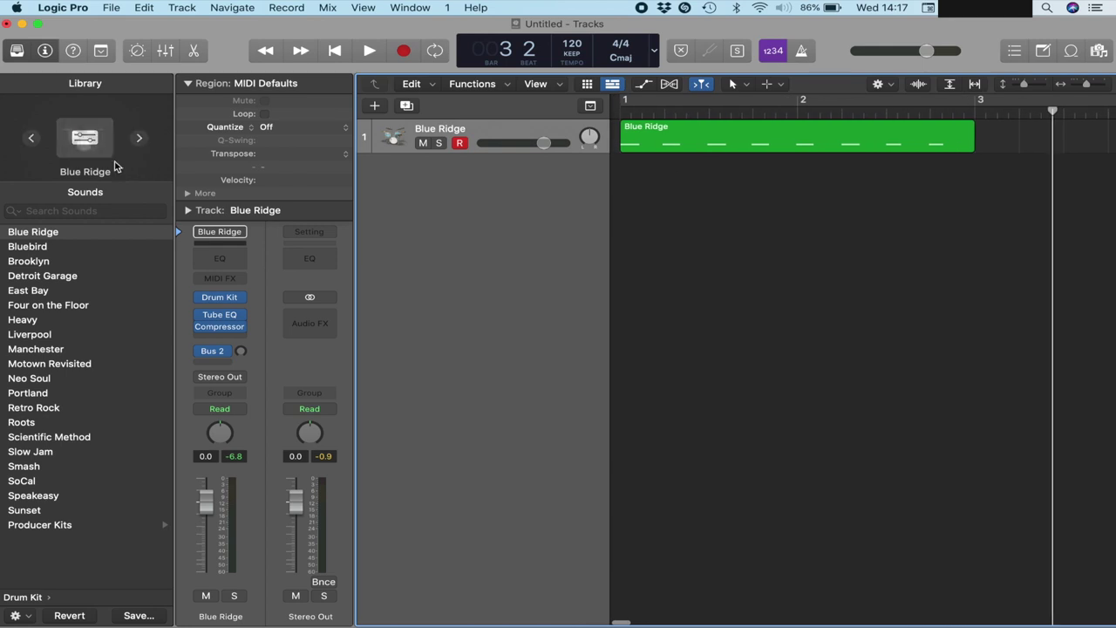
pyautogui.click(668, 141)
pyautogui.click(349, 129)
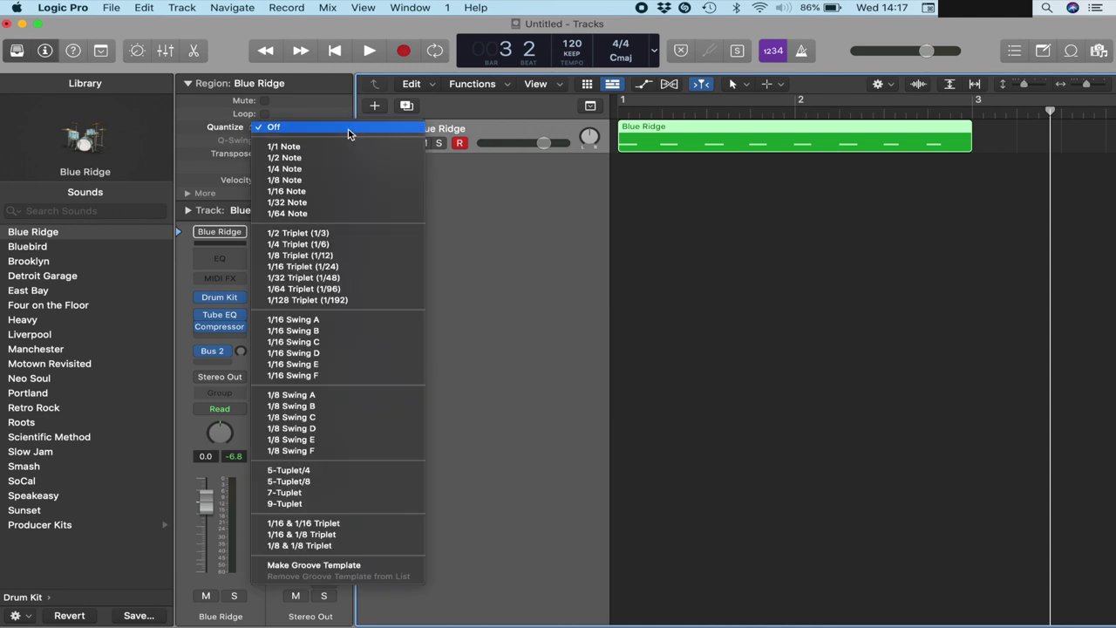
pyautogui.click(321, 192)
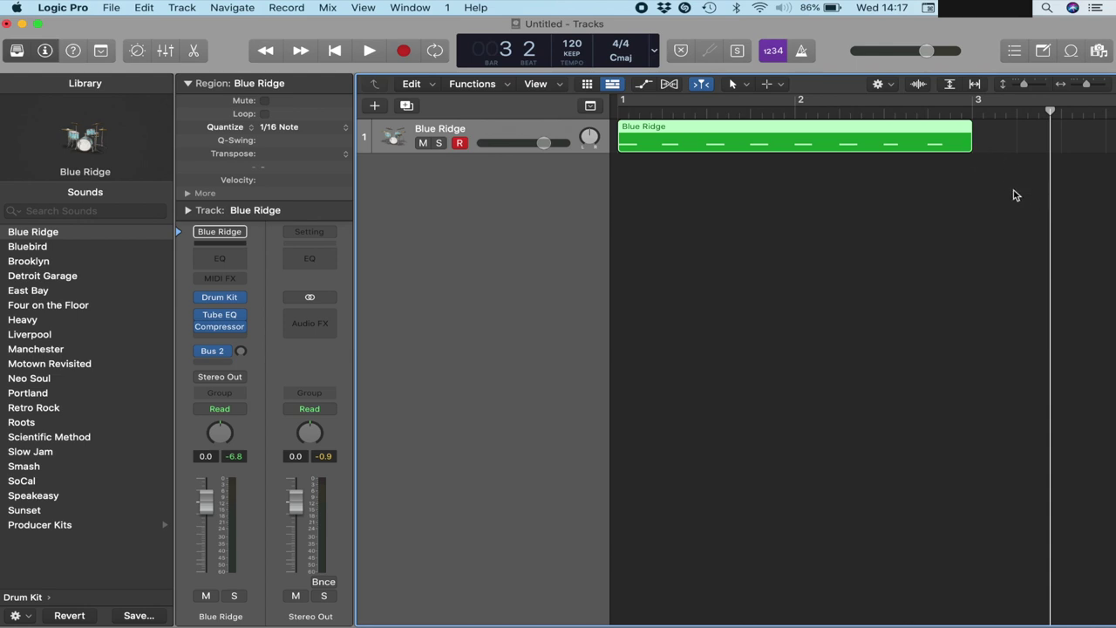
# Step: Set the default quantize to 1/16 Note and loop-play the drum region from bar 1
pyautogui.click(1054, 209)
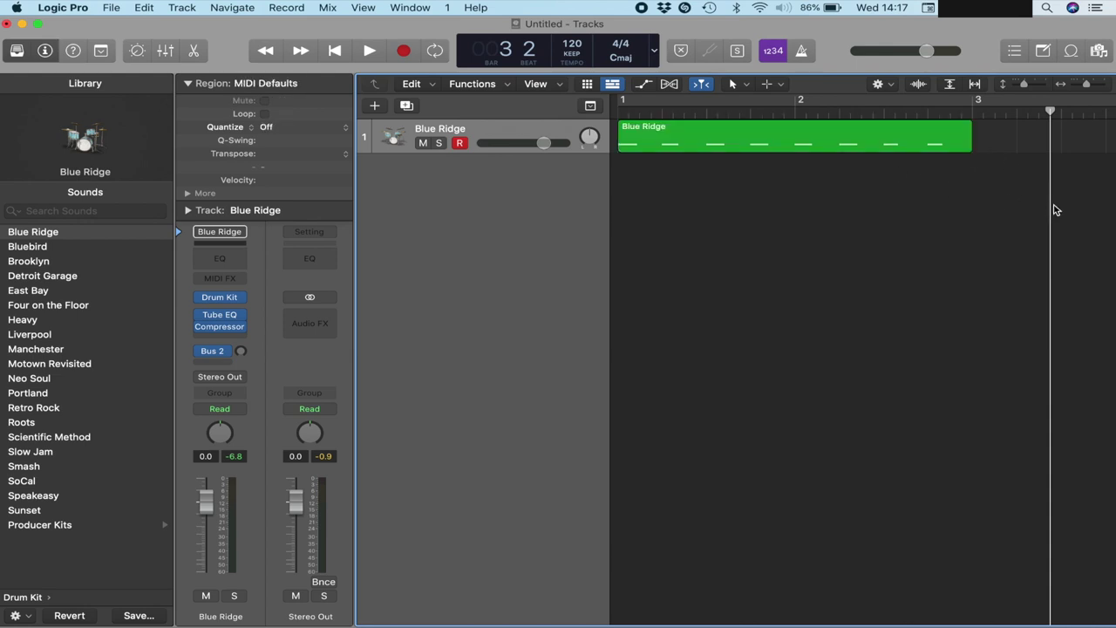
pyautogui.moveTo(1051, 205); pyautogui.dragTo(619, 210)
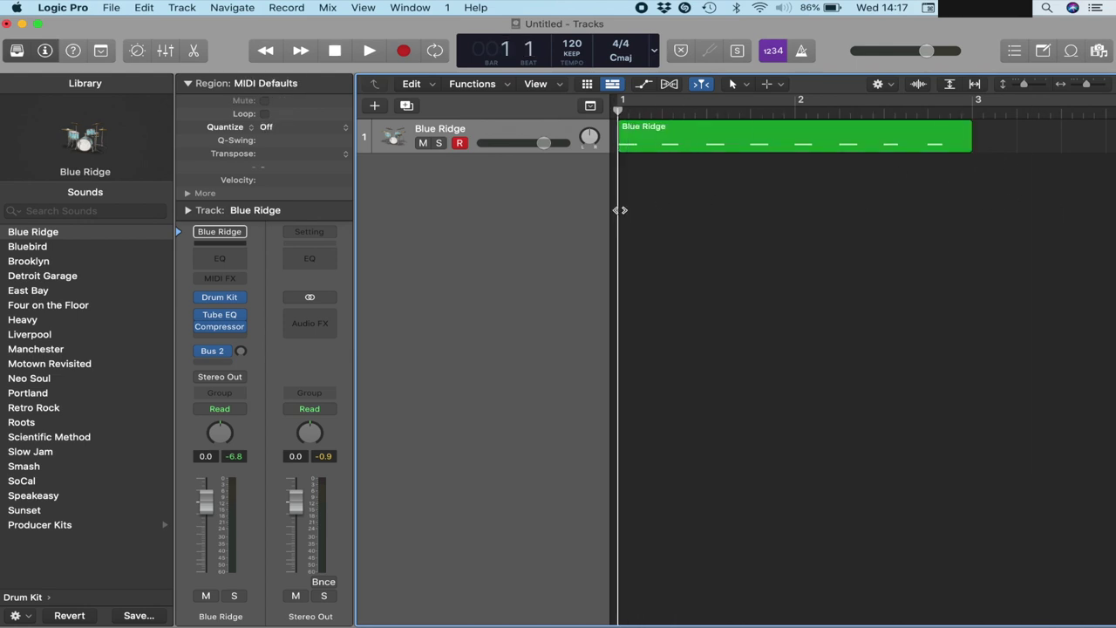
pyautogui.click(346, 128)
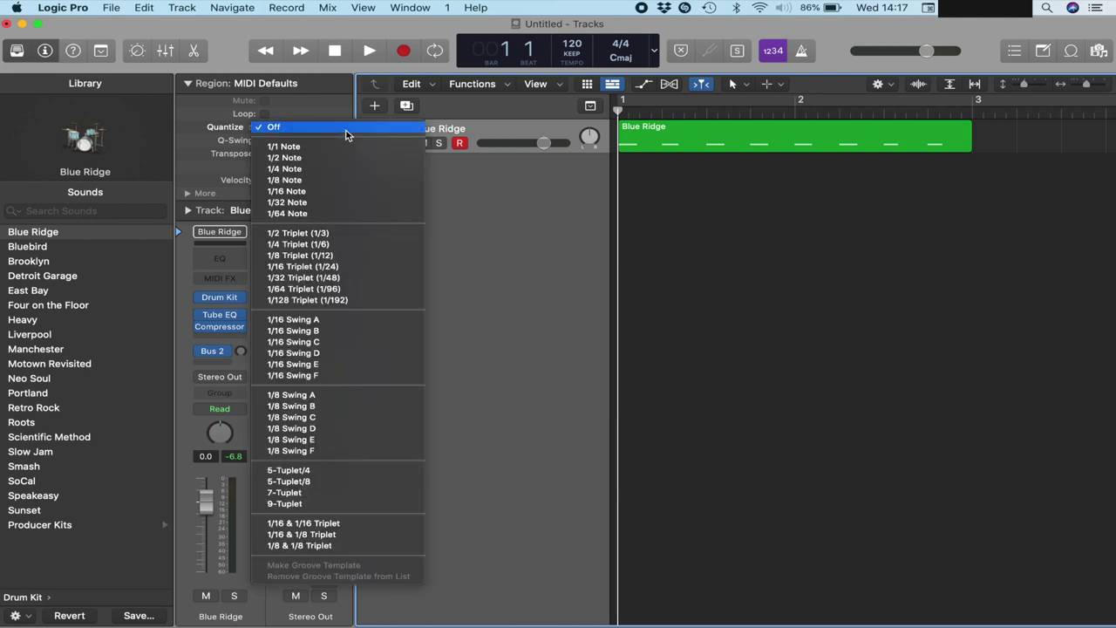
pyautogui.click(319, 192)
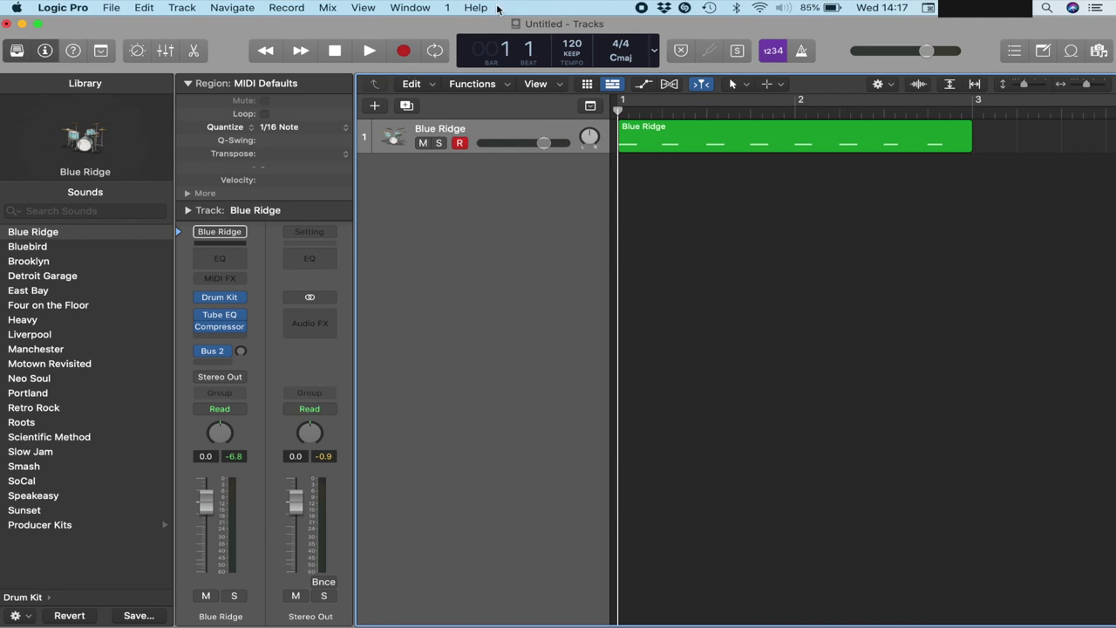
pyautogui.click(370, 50)
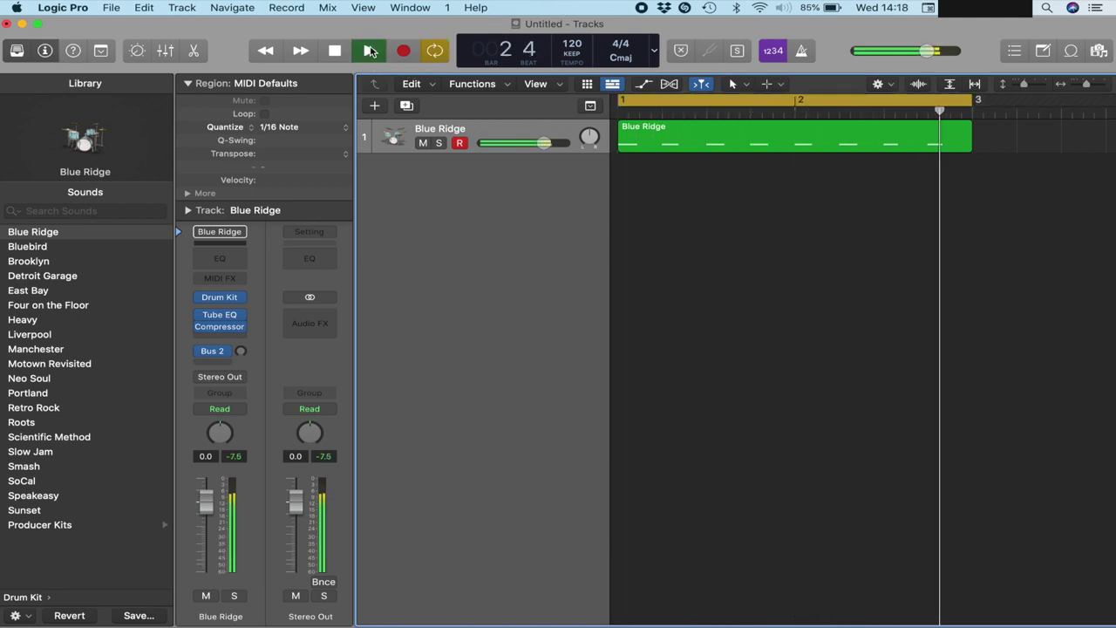
# Step: Halt the looping drum playback with the control bar's Stop button
pyautogui.click(344, 53)
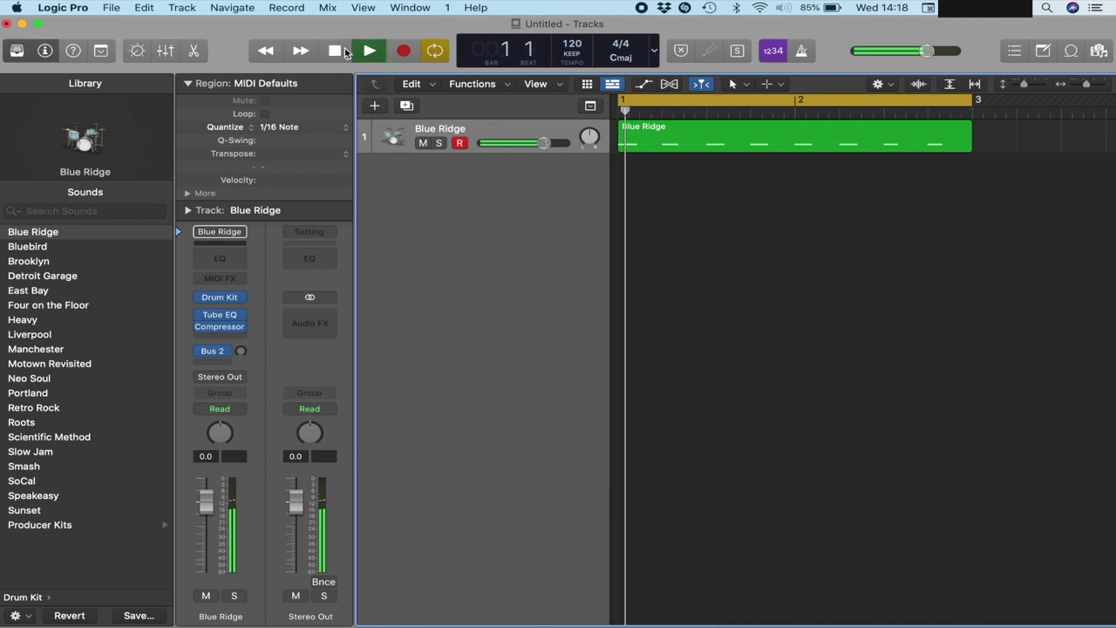
pyautogui.click(344, 52)
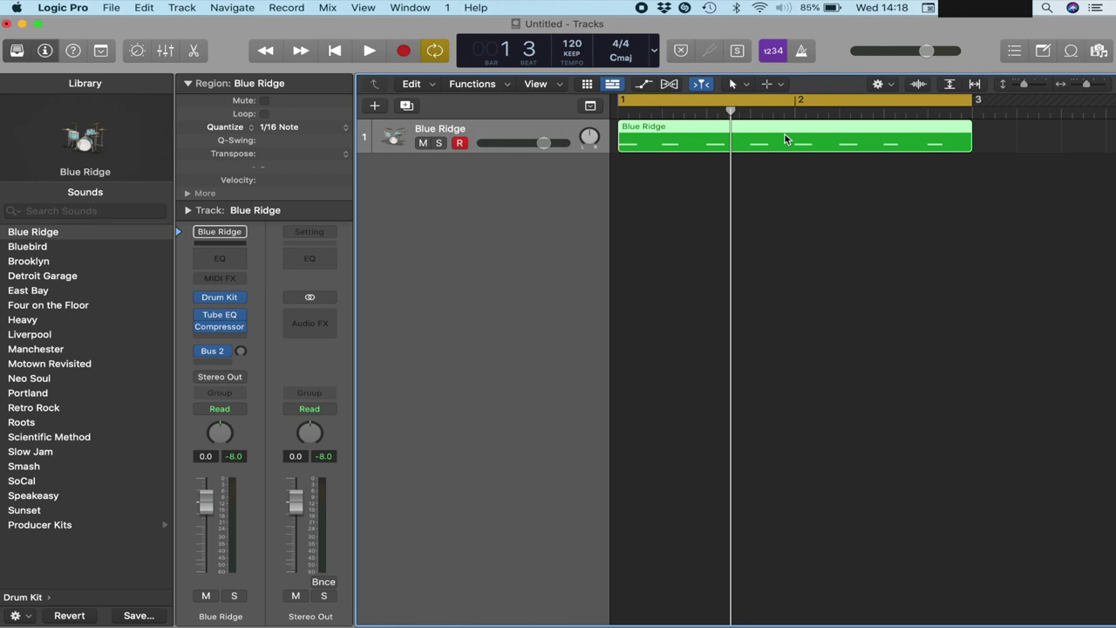
# Step: Open the Piano Roll (Cmd-4) and raise the first four Kick notes' velocity to 127
pyautogui.click(430, 7)
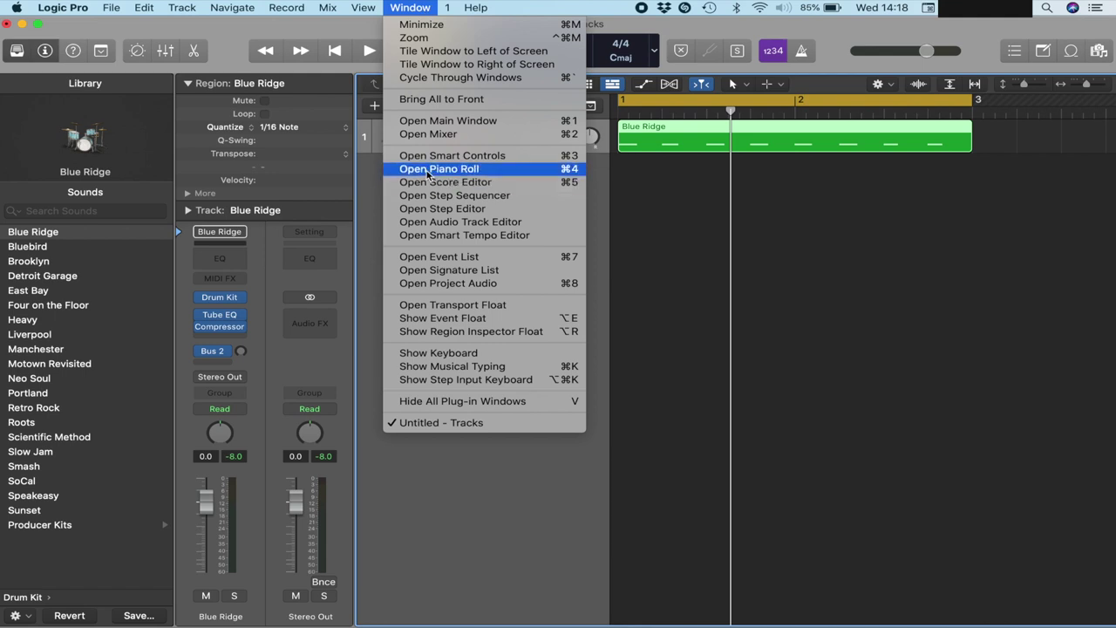
pyautogui.click(833, 258)
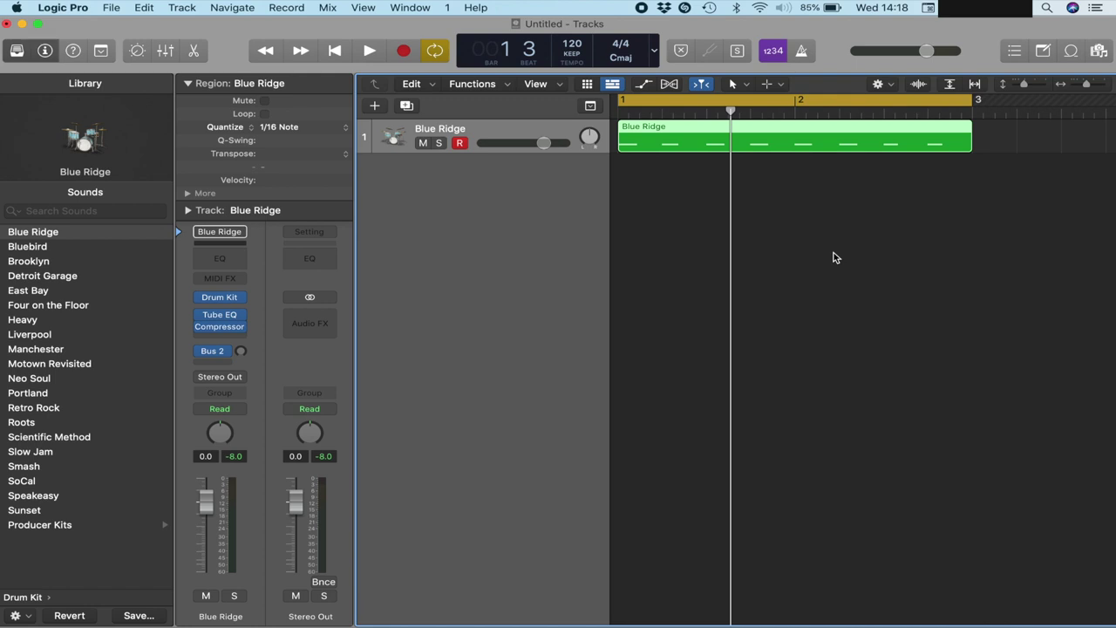
pyautogui.press('super+4')
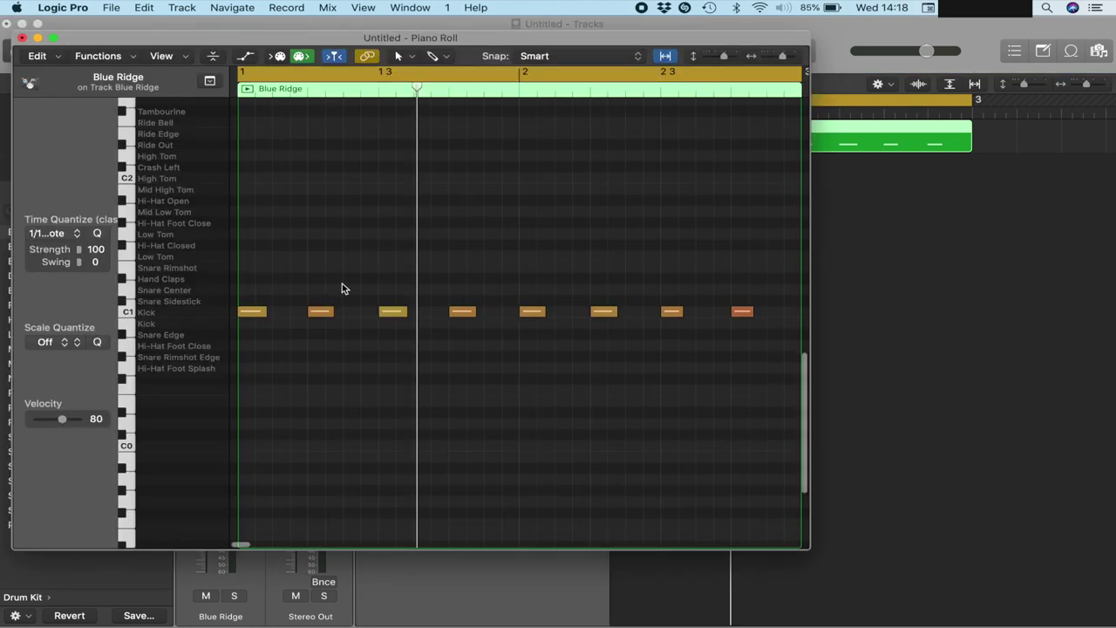
pyautogui.click(253, 312)
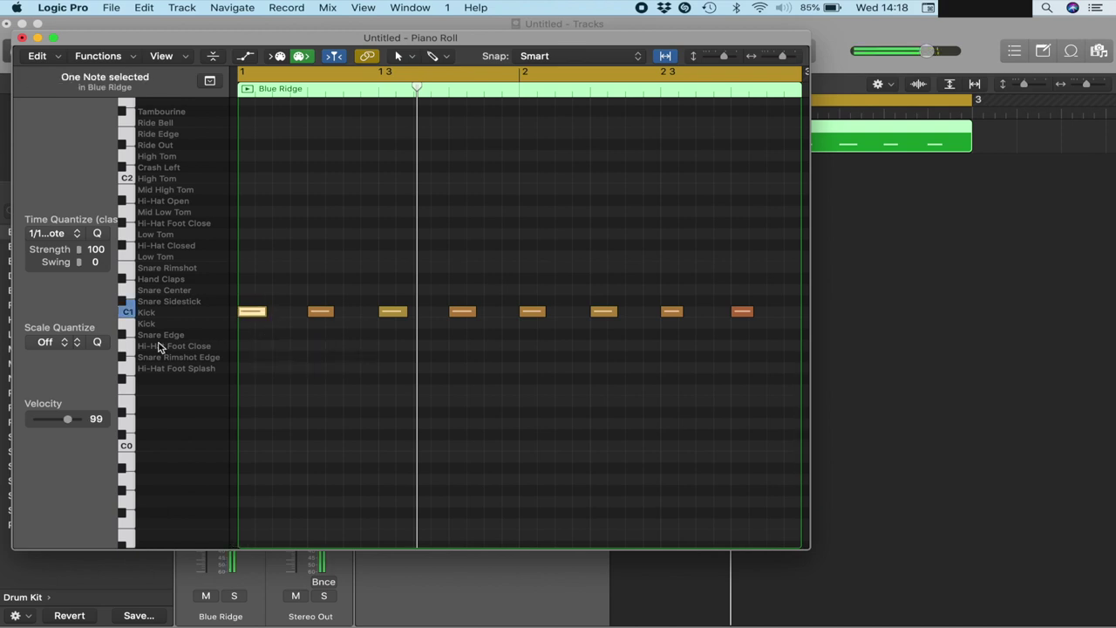
pyautogui.moveTo(69, 424); pyautogui.dragTo(82, 424)
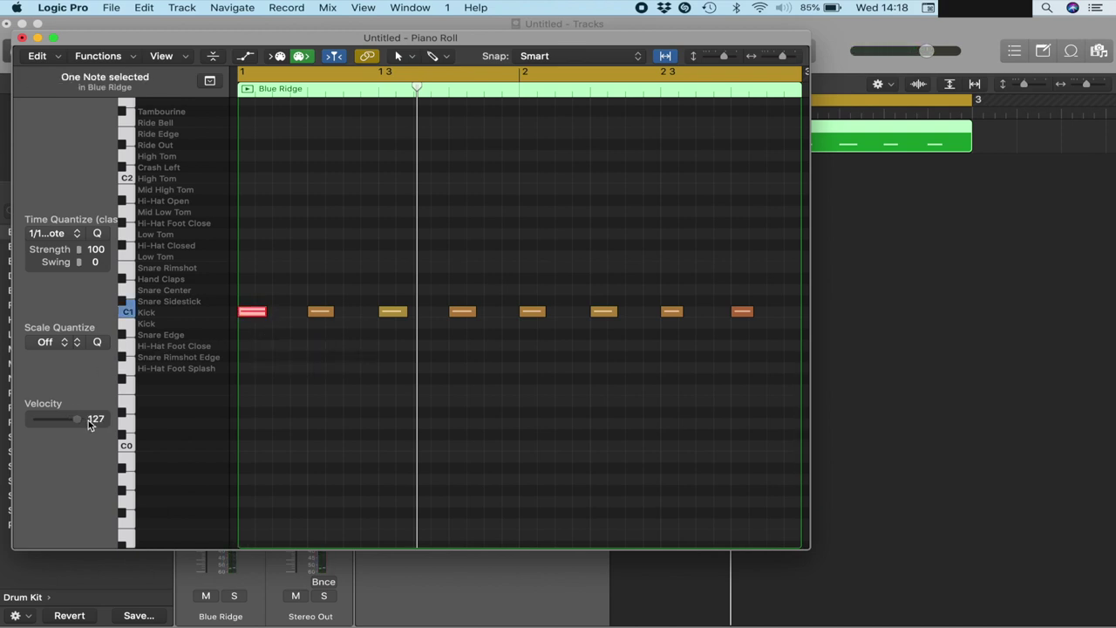
pyautogui.click(322, 312)
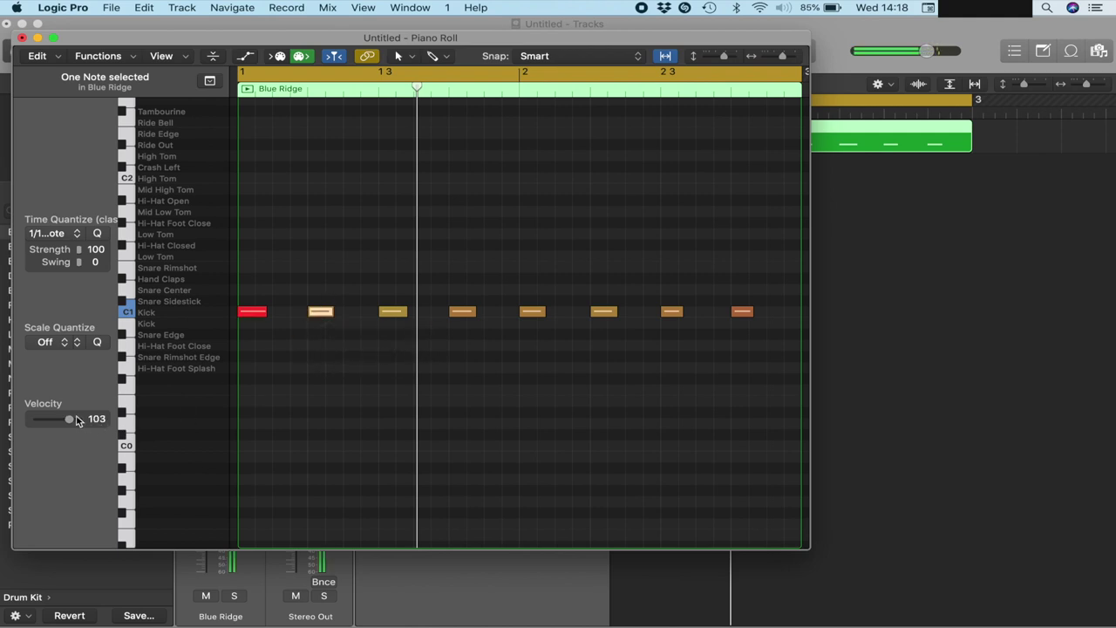
pyautogui.moveTo(70, 419); pyautogui.dragTo(112, 420)
pyautogui.click(397, 314)
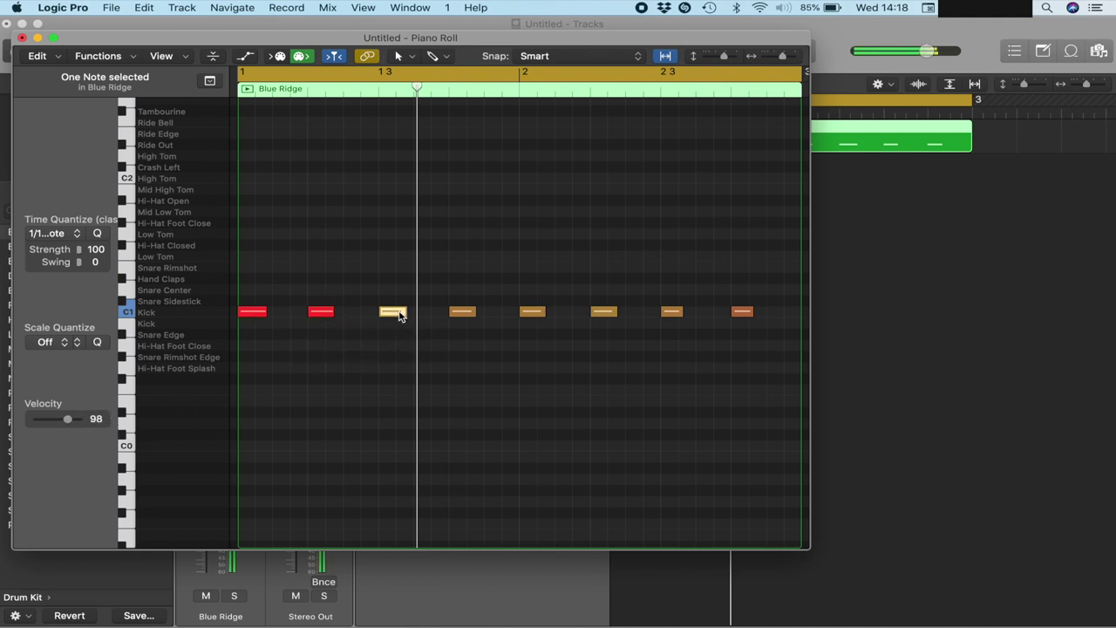
pyautogui.moveTo(69, 419); pyautogui.dragTo(96, 422)
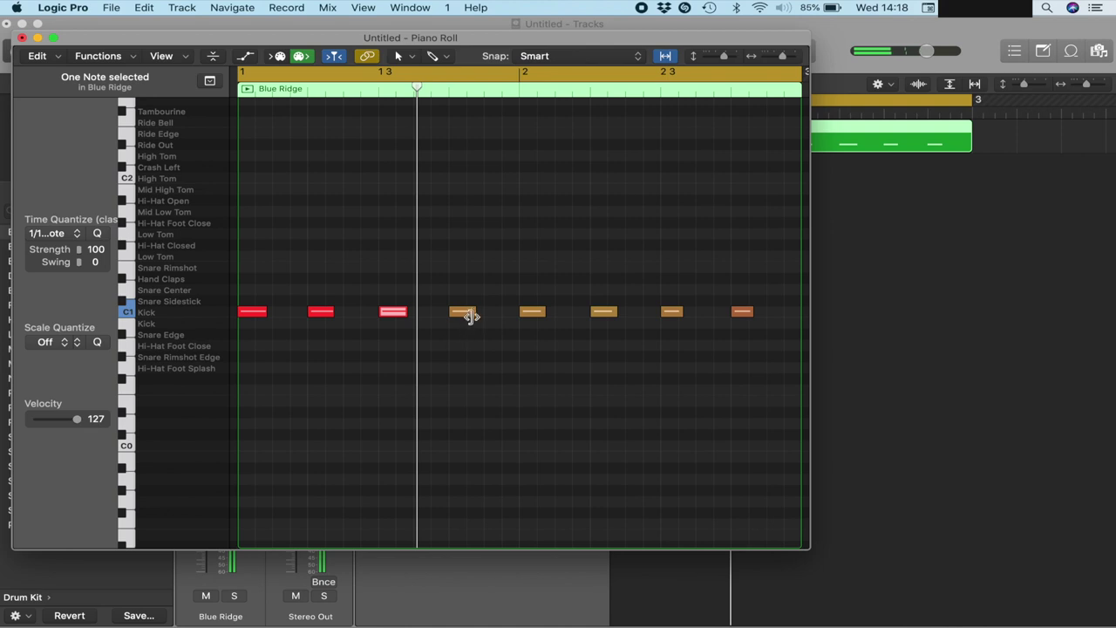
pyautogui.click(468, 313)
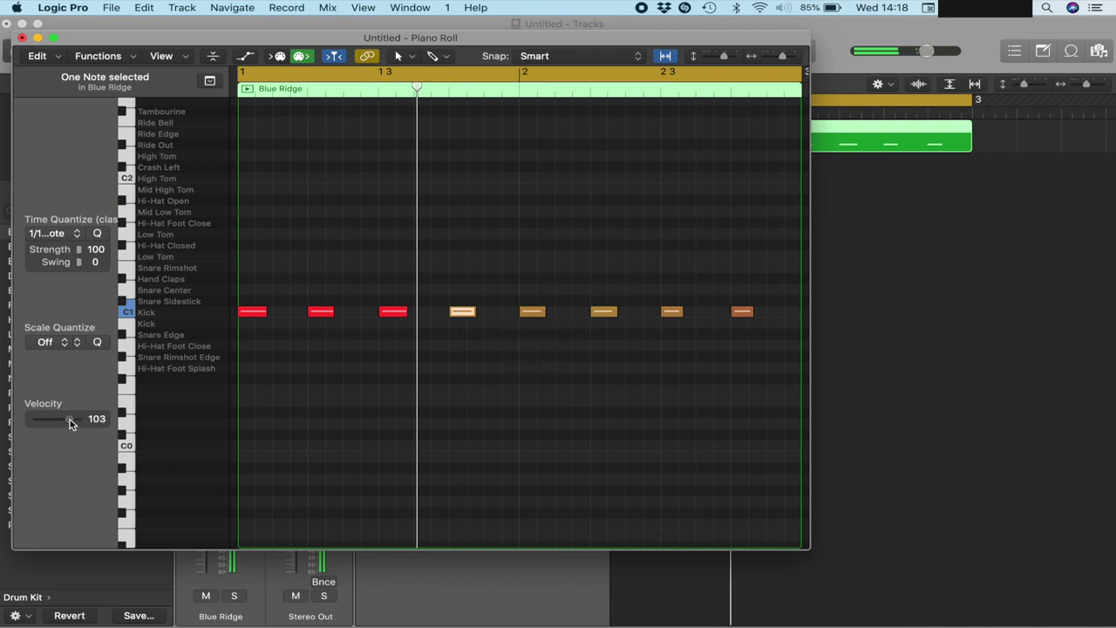
pyautogui.moveTo(72, 423); pyautogui.dragTo(111, 421)
# Step: Raise Kick notes five through eight to velocity 127, deselect, and start playback
pyautogui.click(530, 312)
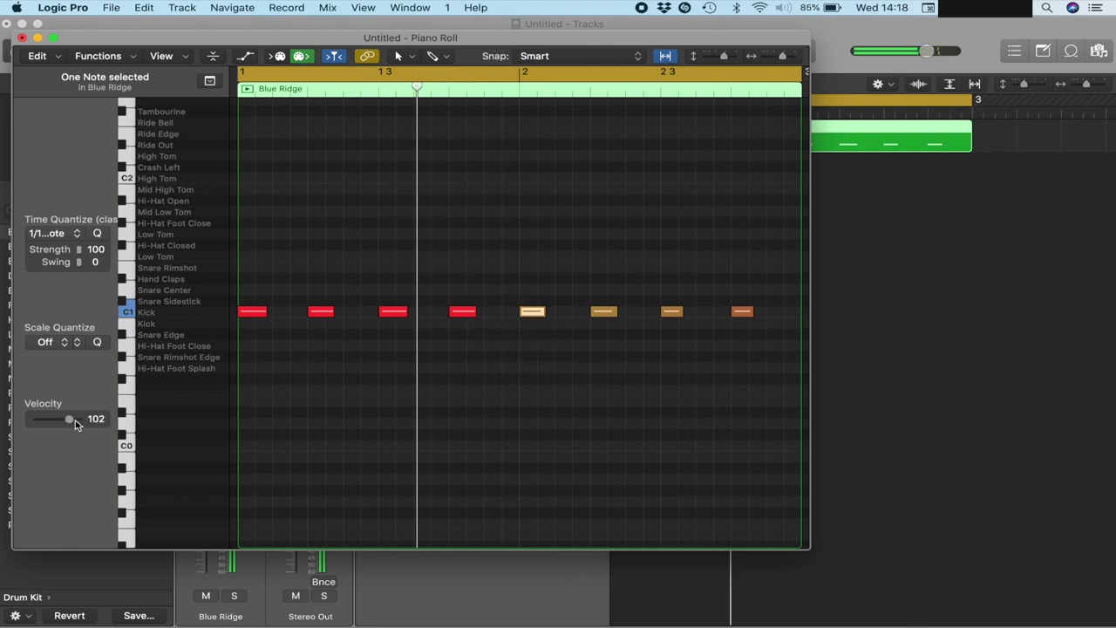
pyautogui.moveTo(69, 423); pyautogui.dragTo(139, 423)
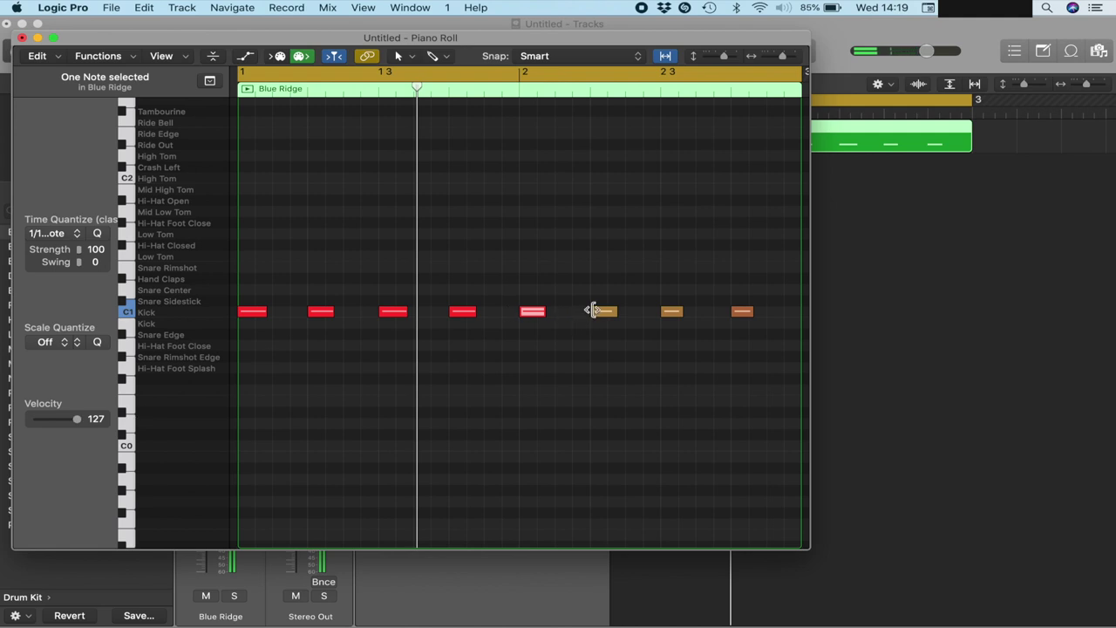
pyautogui.click(605, 312)
pyautogui.moveTo(68, 422); pyautogui.dragTo(135, 412)
pyautogui.click(676, 314)
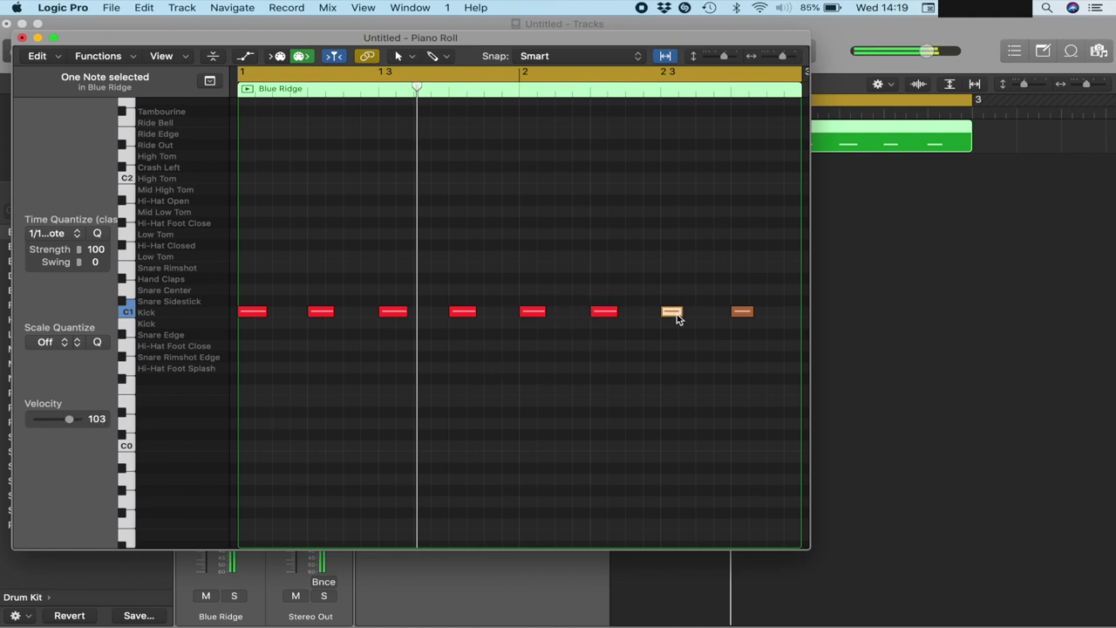
pyautogui.moveTo(70, 420); pyautogui.dragTo(78, 419)
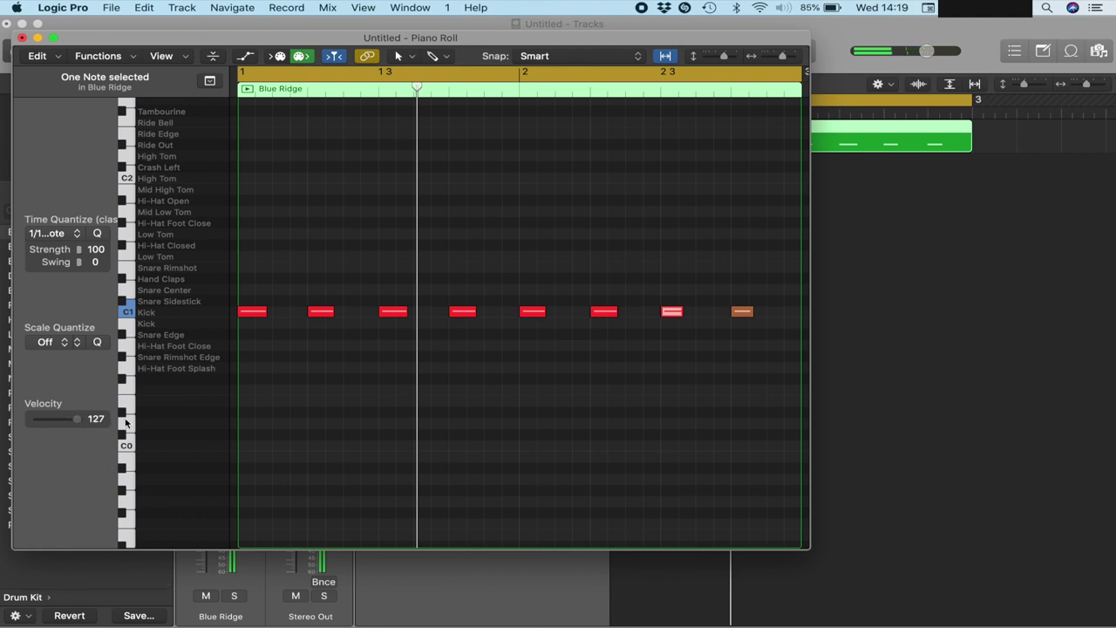
pyautogui.click(740, 314)
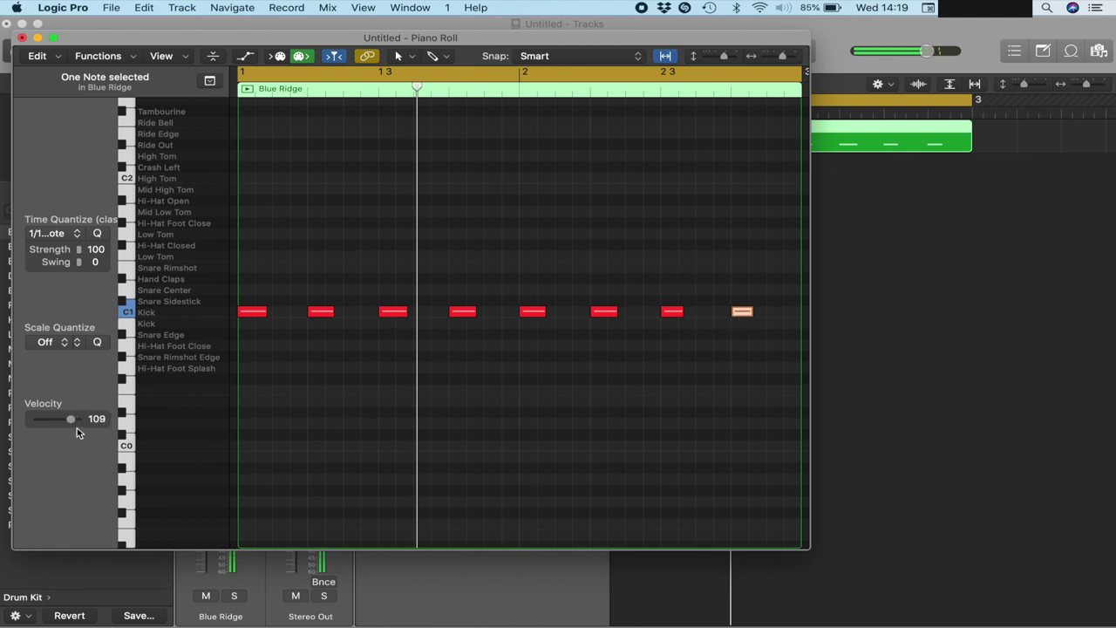
pyautogui.moveTo(71, 423); pyautogui.dragTo(78, 419)
pyautogui.click(256, 312)
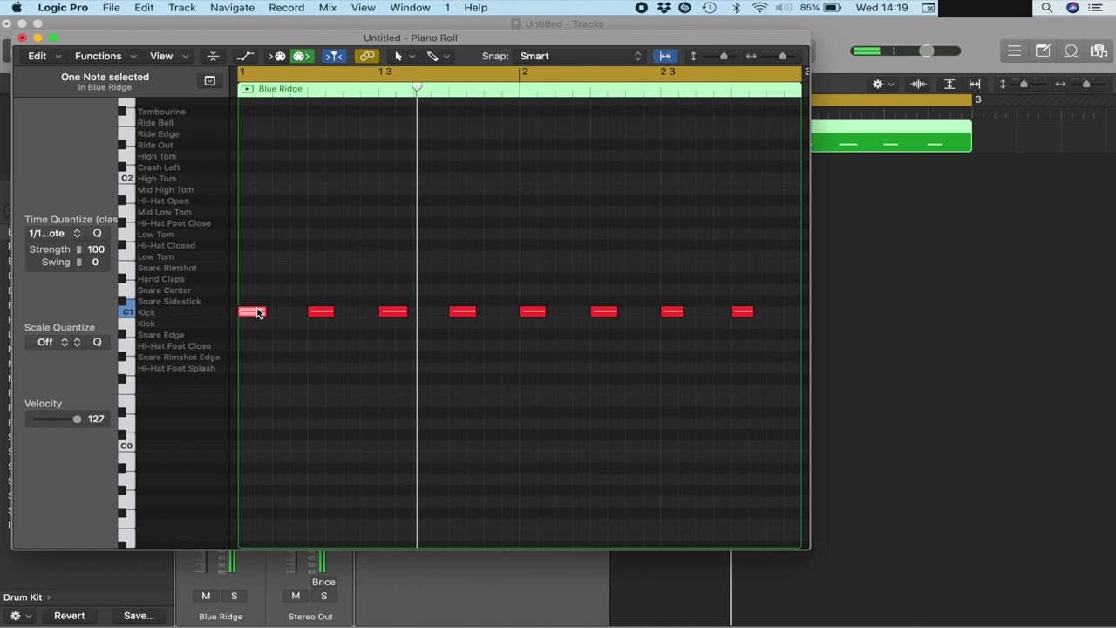
pyautogui.click(305, 279)
pyautogui.press('space')
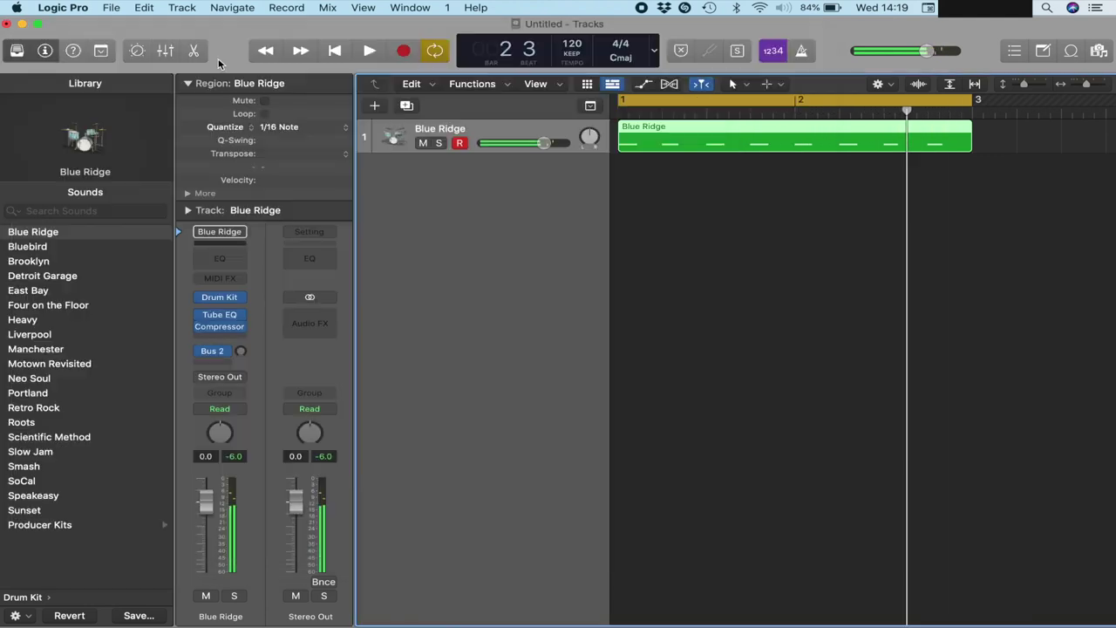
# Step: Close the Piano Roll, play the velocity-edited drum loop from bar 1, then stop
pyautogui.press('super+w')
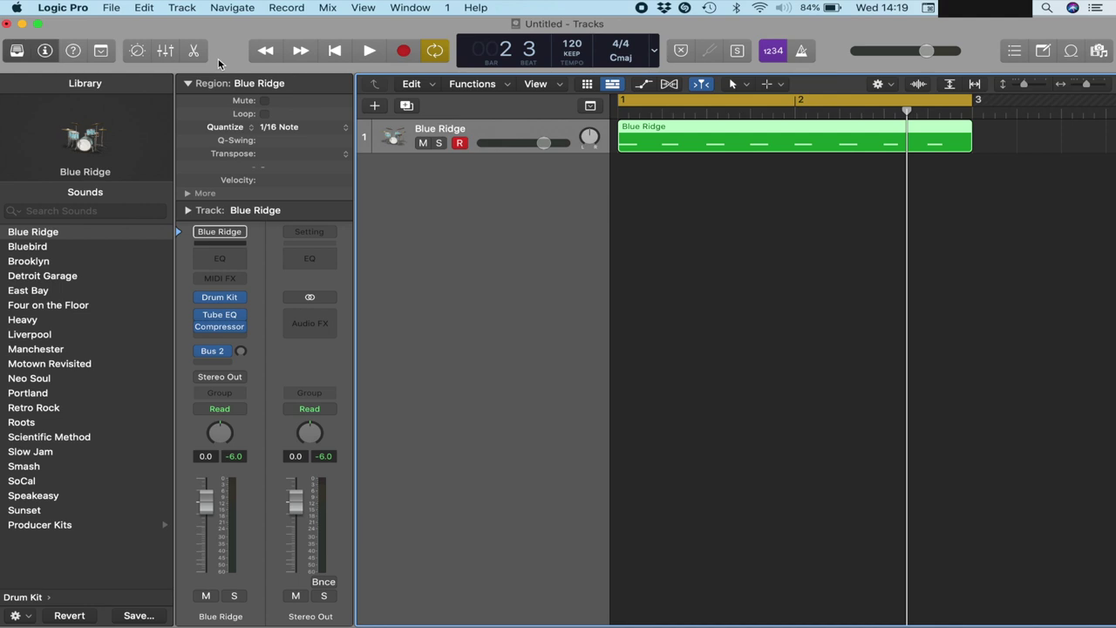
pyautogui.press('space')
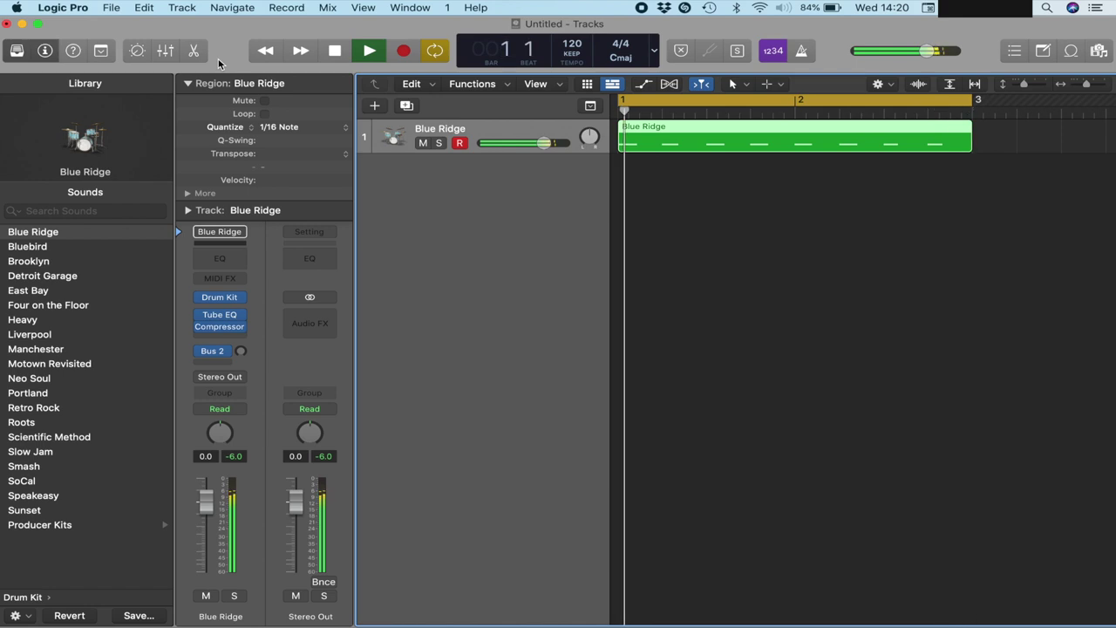
pyautogui.press('space')
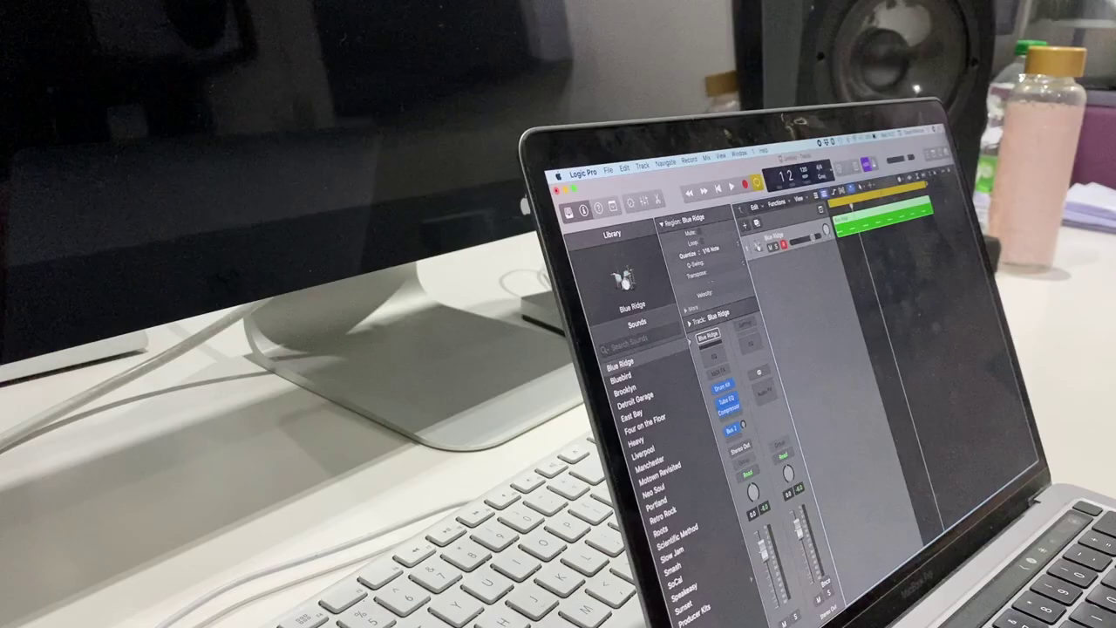
# Step: Add a new empty audio track from the track header's context menu
pyautogui.press('super+space')
pyautogui.write('quick')
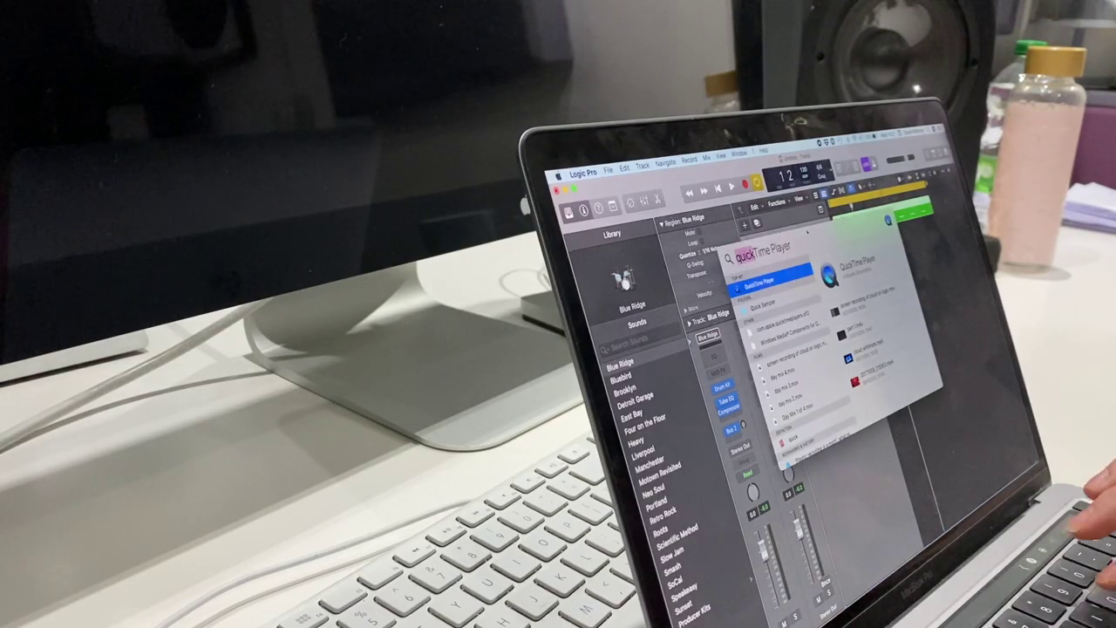
pyautogui.press('Escape')
pyautogui.rightClick(788, 271)
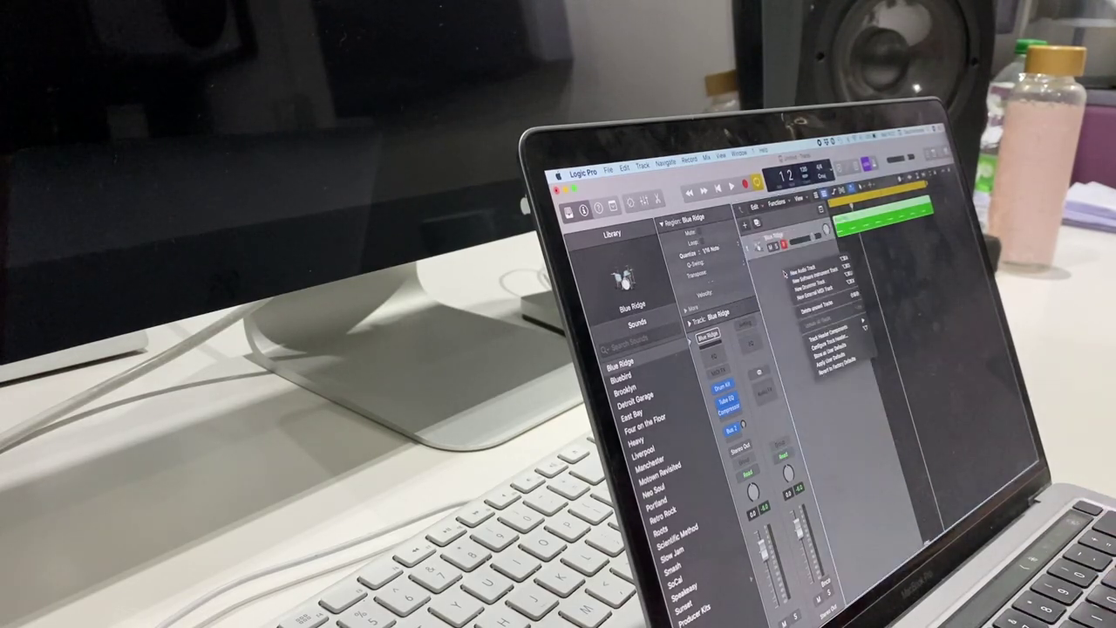
pyautogui.click(794, 271)
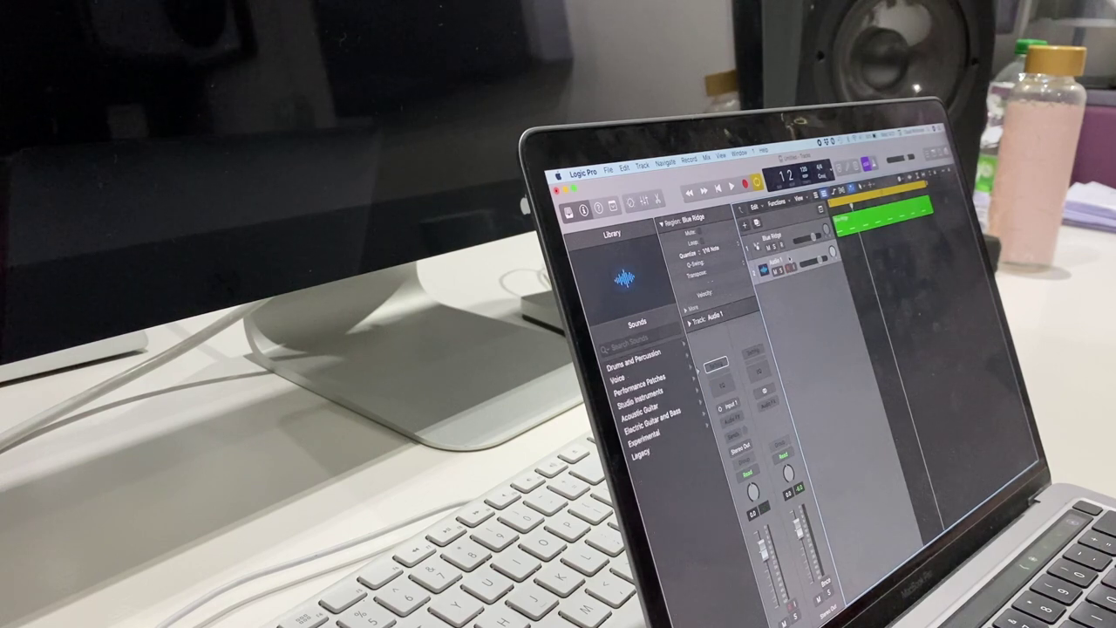
# Step: Drag the downloaded audio recording from Downloads into the project and name its track 'bass guide'
pyautogui.press('super+Tab')
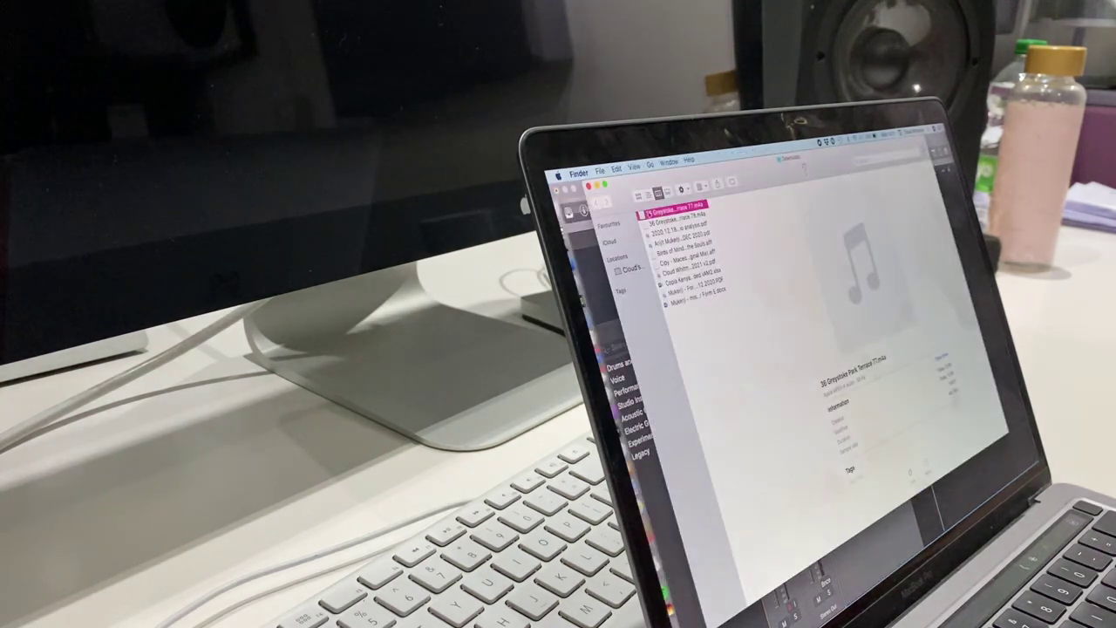
pyautogui.moveTo(672, 209); pyautogui.dragTo(969, 237)
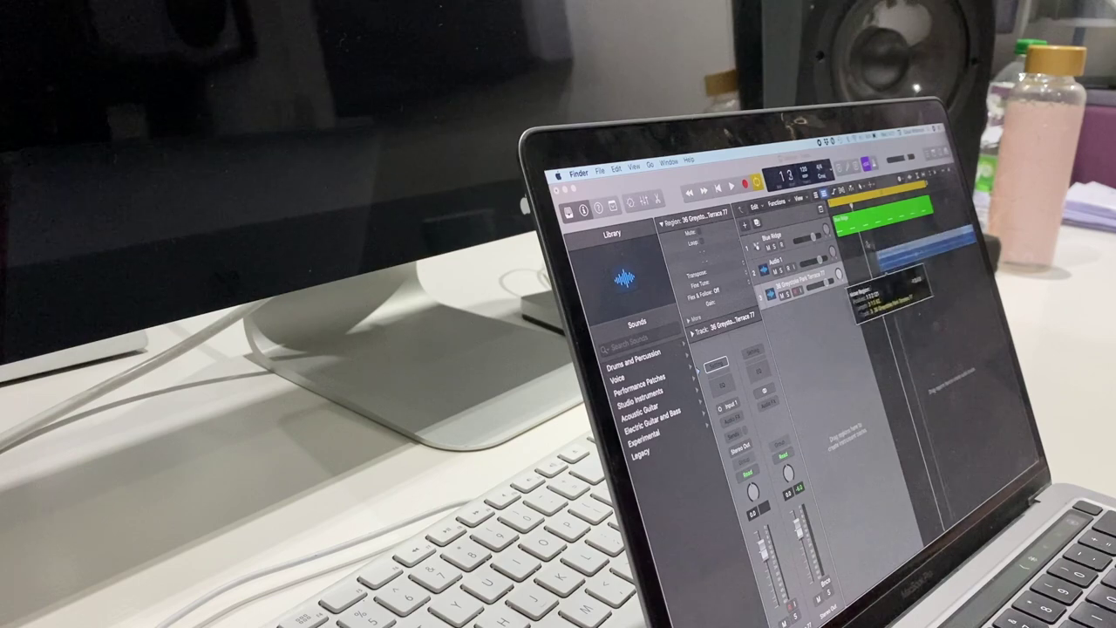
pyautogui.doubleClick(798, 281)
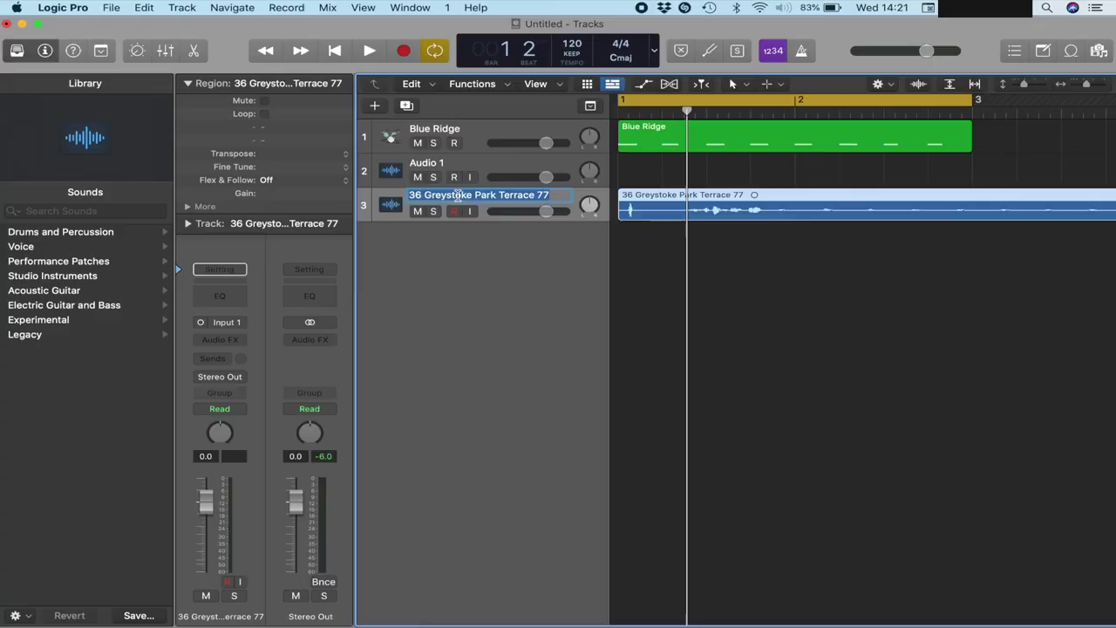
pyautogui.write('bass guide')
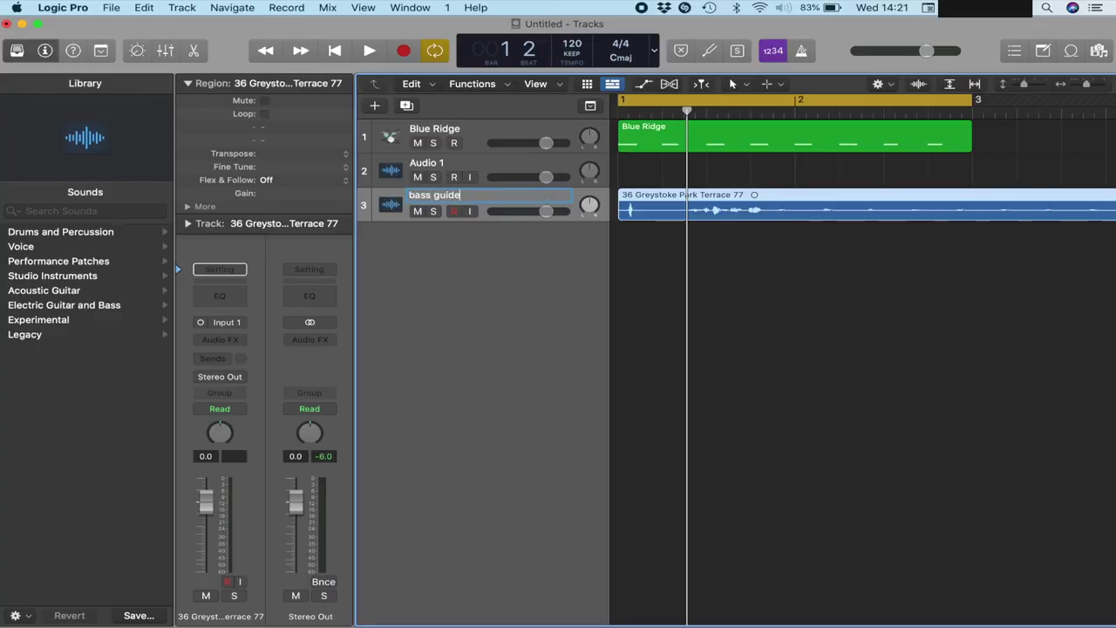
pyautogui.press('Return')
pyautogui.click(452, 166)
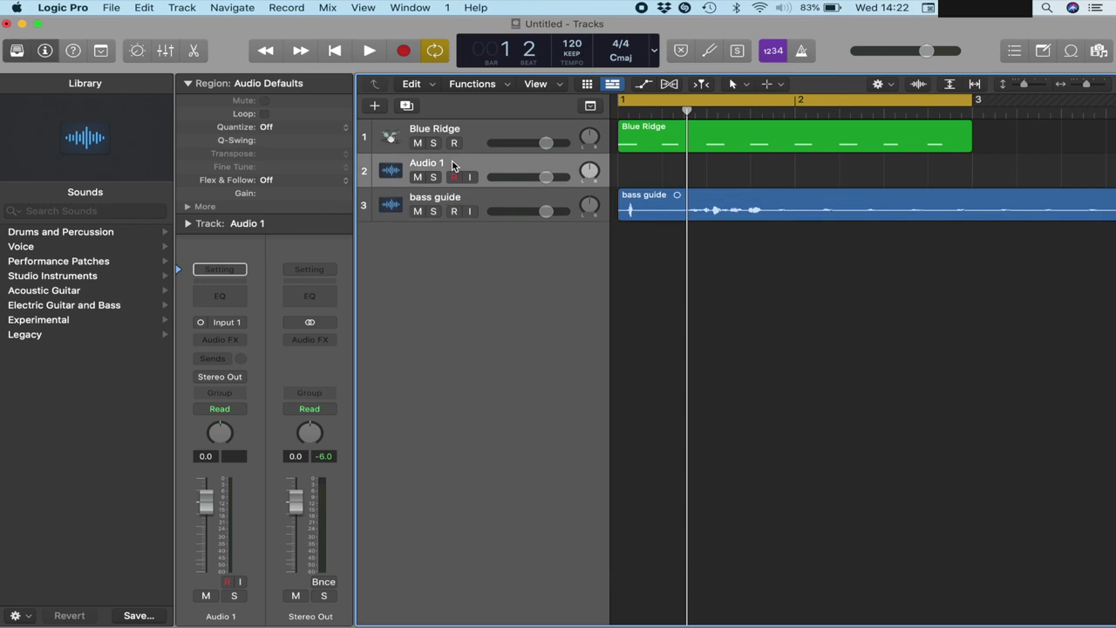
# Step: Delete the empty Audio 1 track, enlarge the waveforms, and trim bass guide to start near bar 2
pyautogui.press('super+BackSpace')
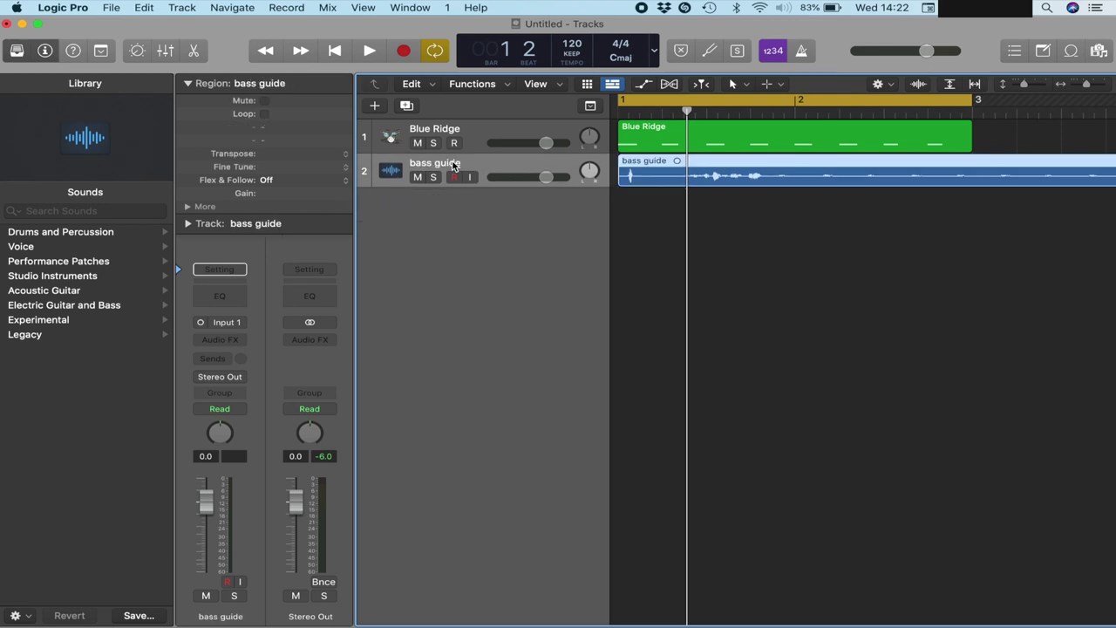
pyautogui.press('super+Left')
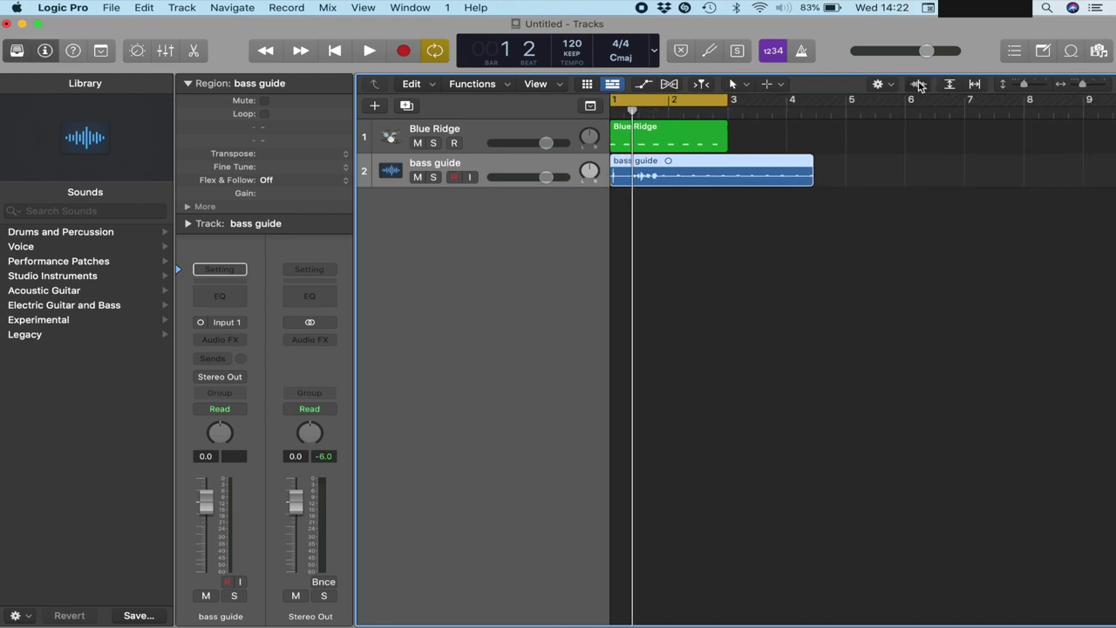
pyautogui.moveTo(918, 83); pyautogui.dragTo(909, 26)
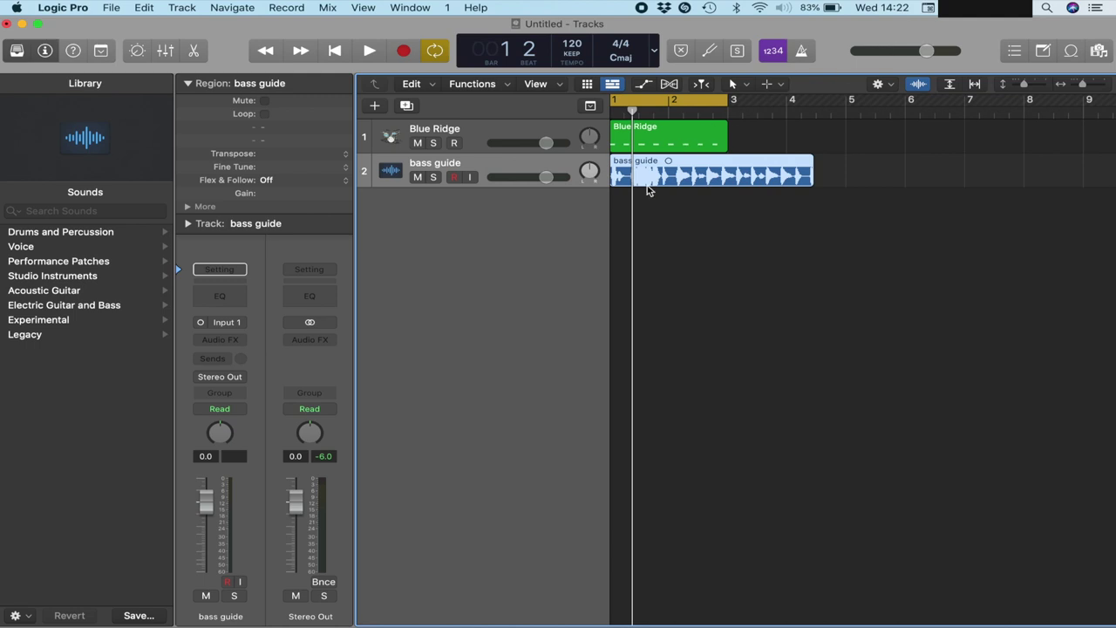
pyautogui.hscroll(-1, 640, 180)
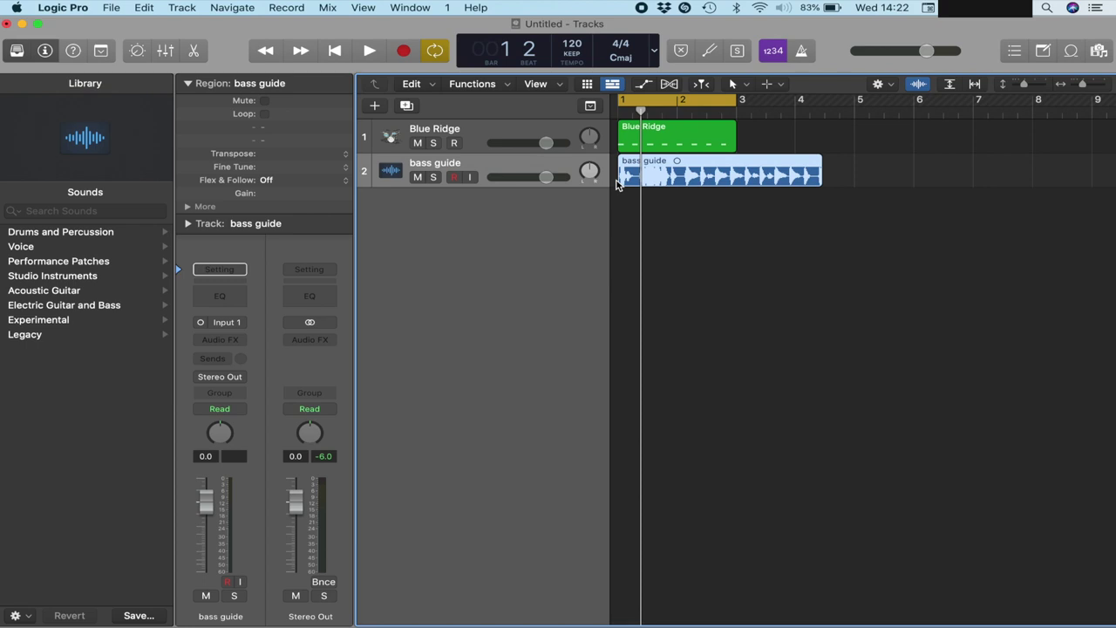
pyautogui.moveTo(622, 179); pyautogui.dragTo(694, 193)
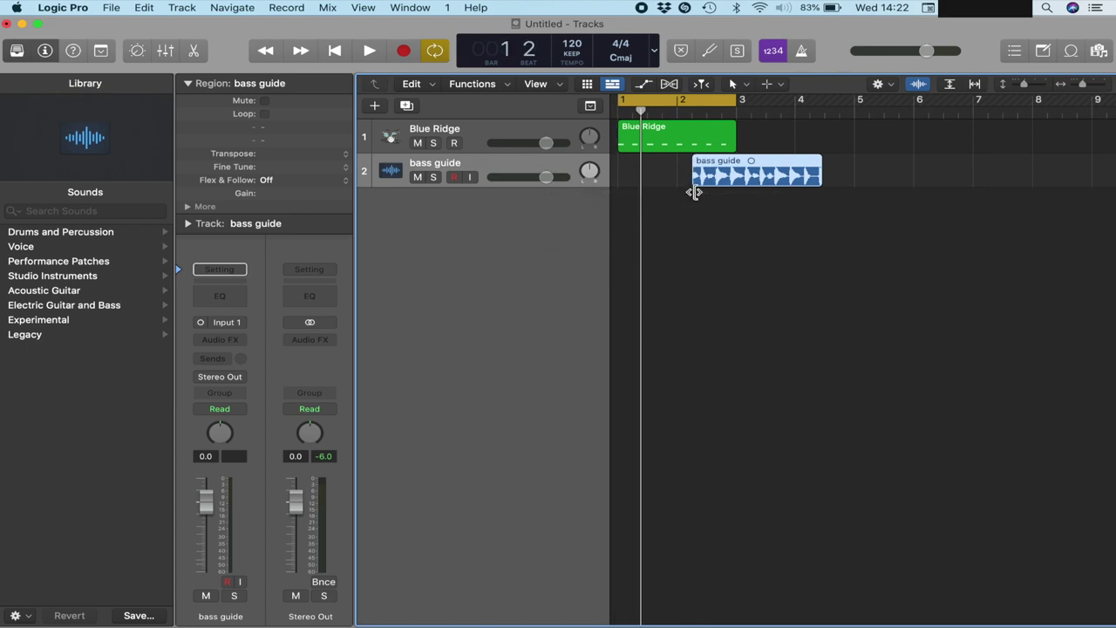
# Step: Cycle the bass guide region, mute Blue Ridge, nudge the region's start earlier, and audition it
pyautogui.press('super+u')
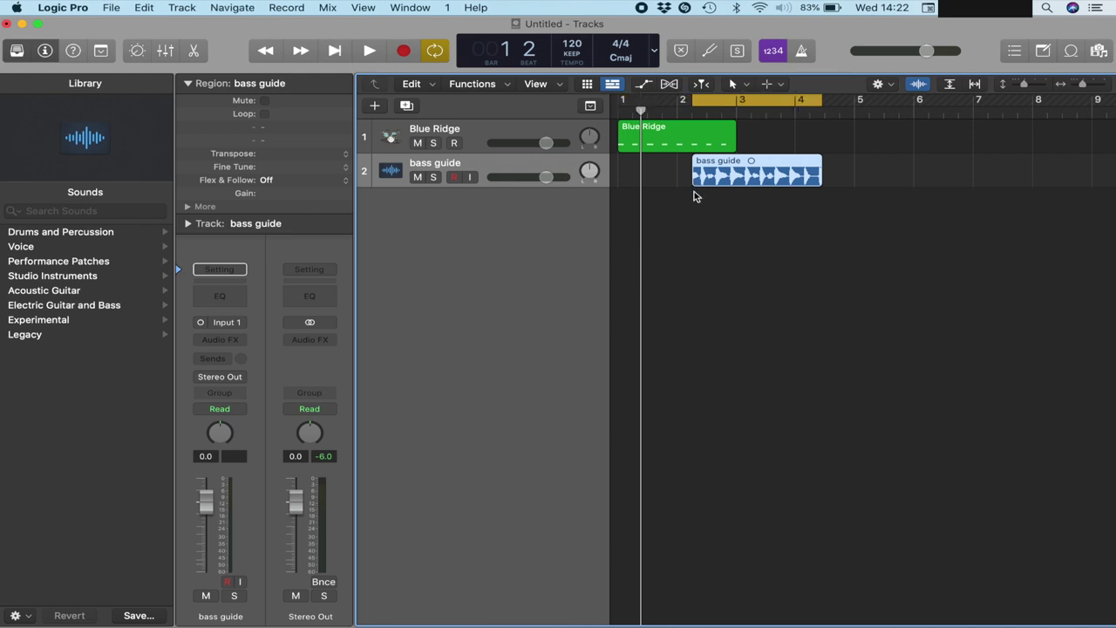
pyautogui.press('space')
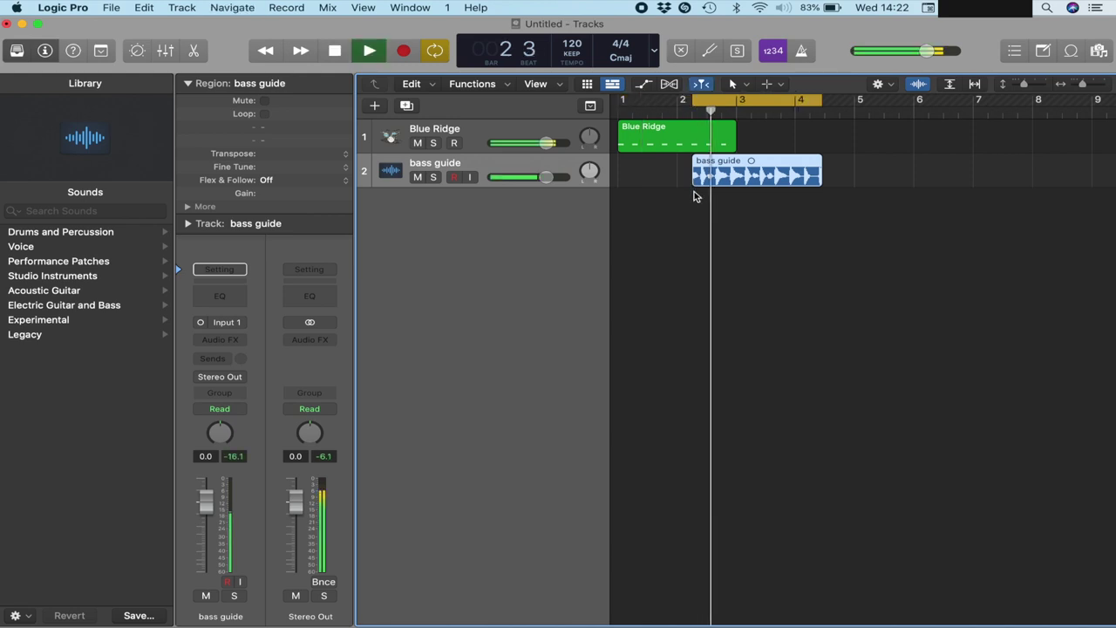
pyautogui.press('space')
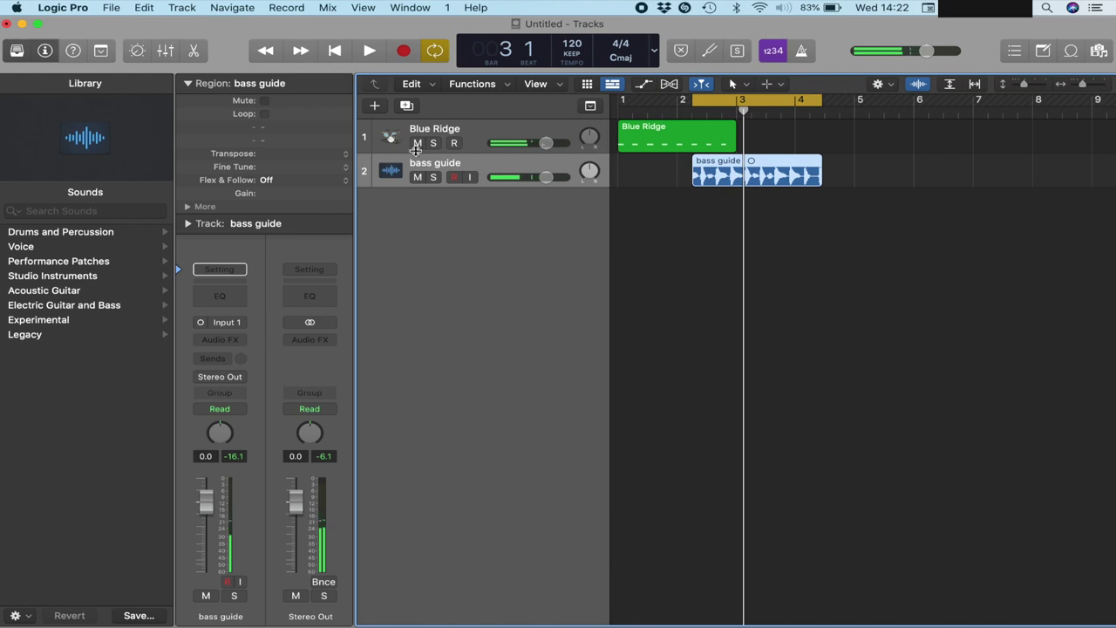
pyautogui.click(417, 143)
pyautogui.moveTo(693, 177); pyautogui.dragTo(671, 183)
pyautogui.press('space')
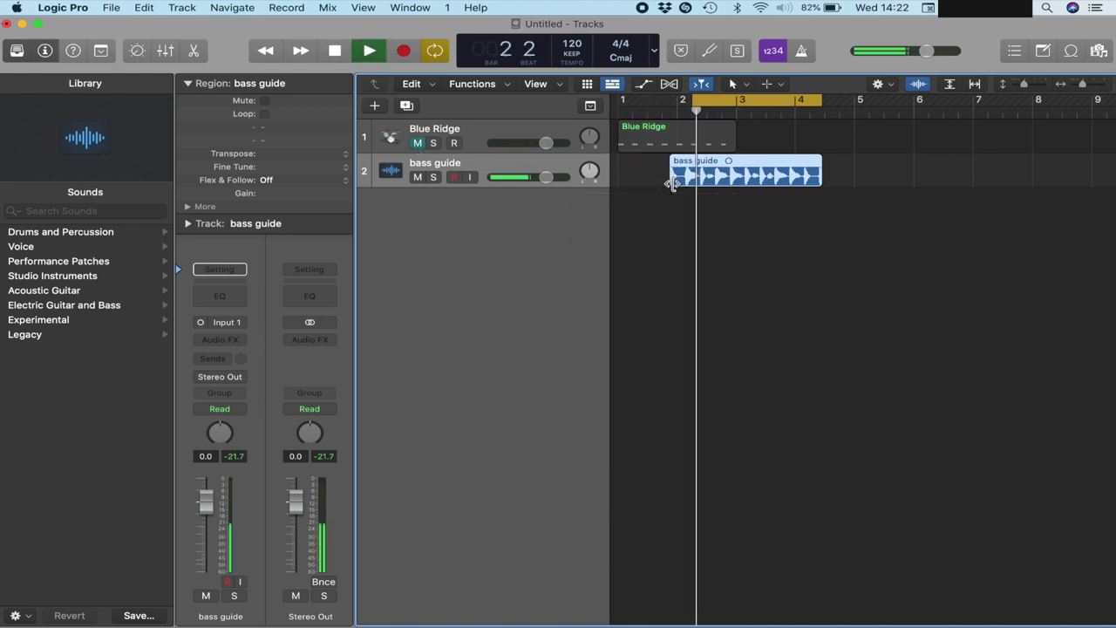
pyautogui.hotkey('shift', 'Return')
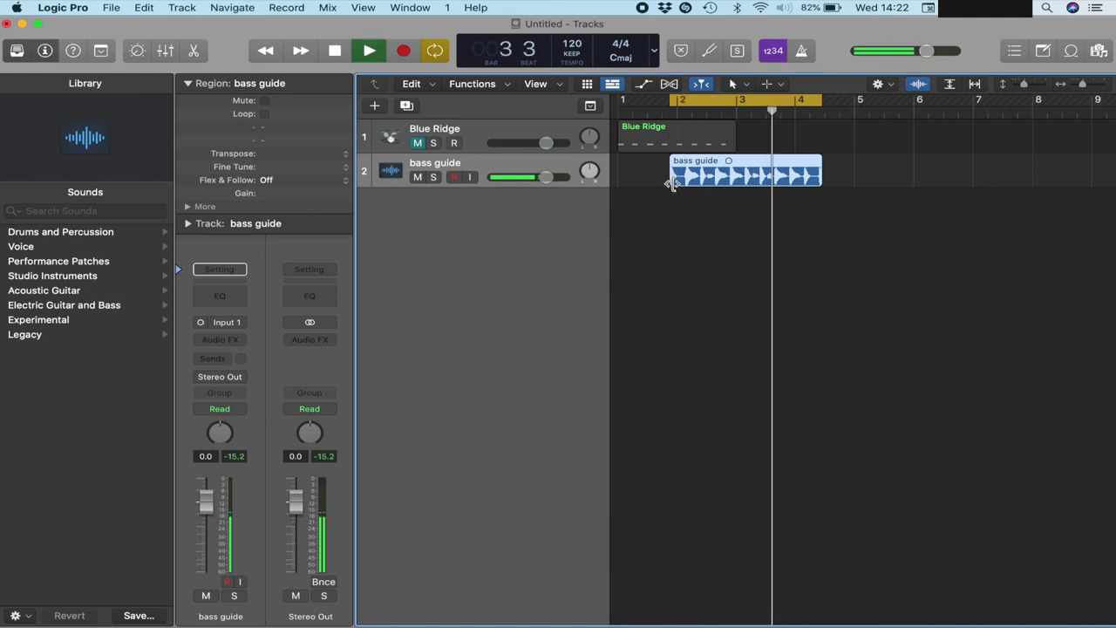
pyautogui.press('space')
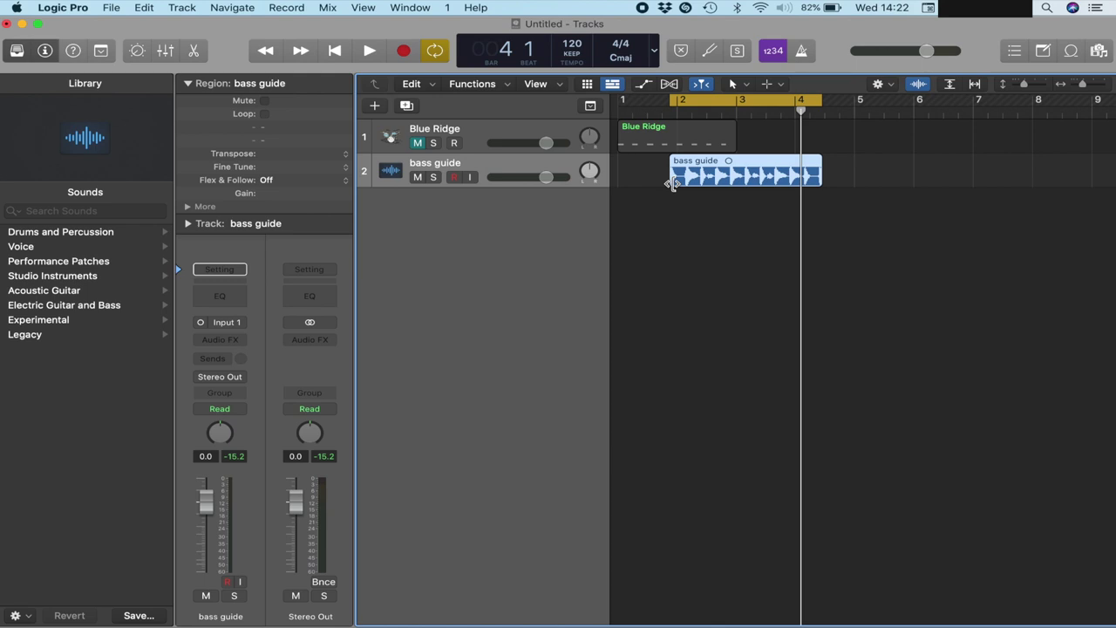
# Step: Shorten the bass guide region's end and move its start later
pyautogui.scroll(5, 673, 183)
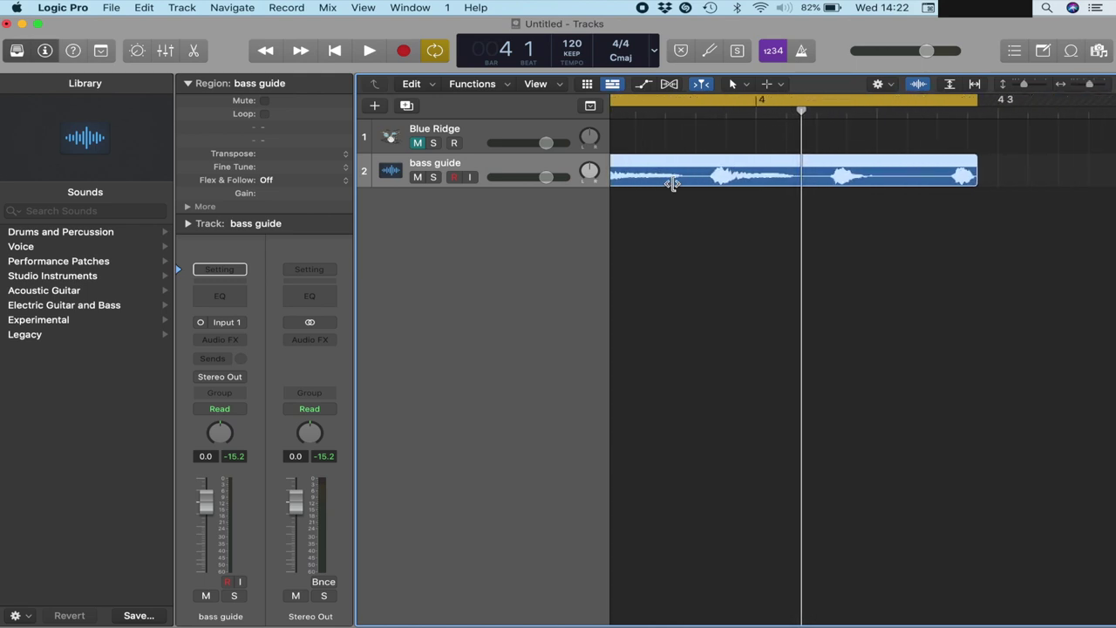
pyautogui.moveTo(975, 178); pyautogui.dragTo(830, 179)
pyautogui.scroll(-5, 829, 181)
pyautogui.scroll(5, 830, 183)
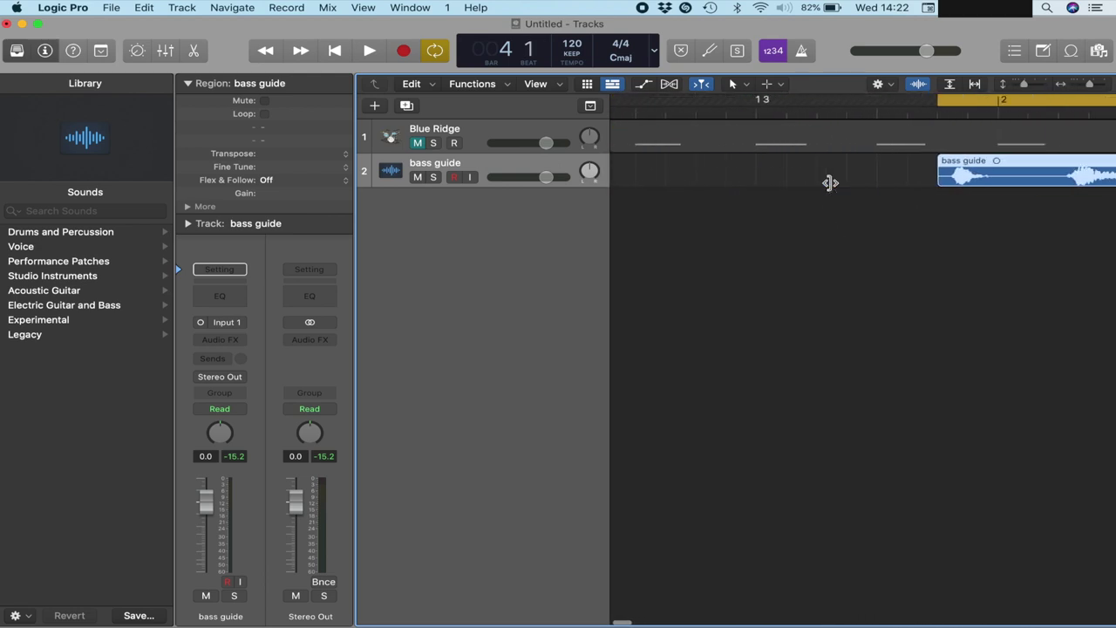
pyautogui.moveTo(769, 182); pyautogui.dragTo(903, 222)
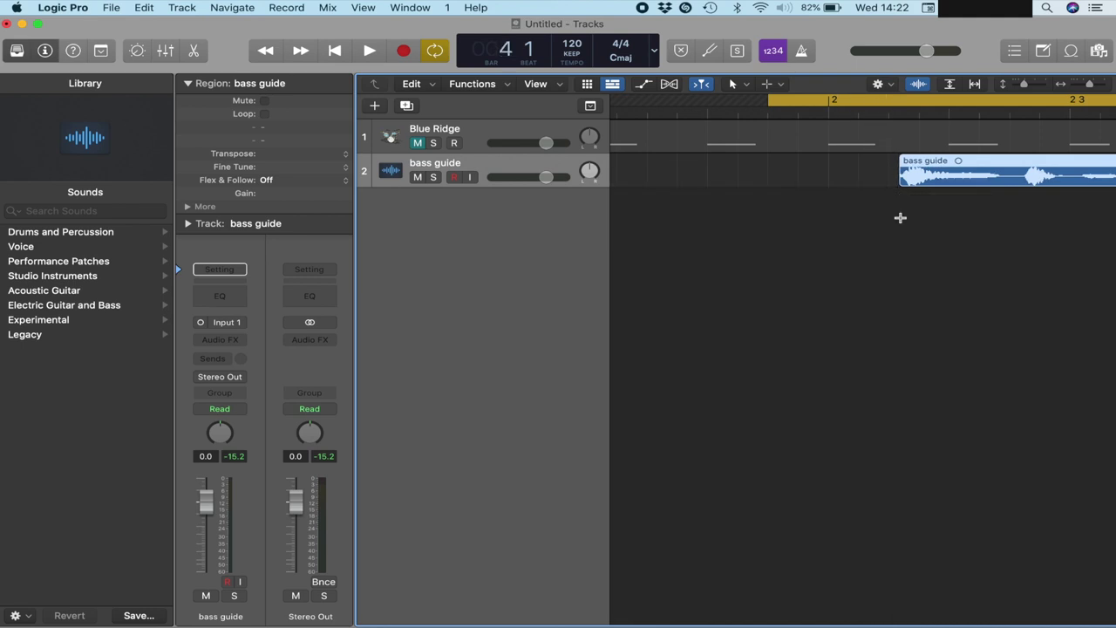
# Step: Play and stop the trimmed loop, zoom out to bars 1–10, and hide the Library
pyautogui.press('space')
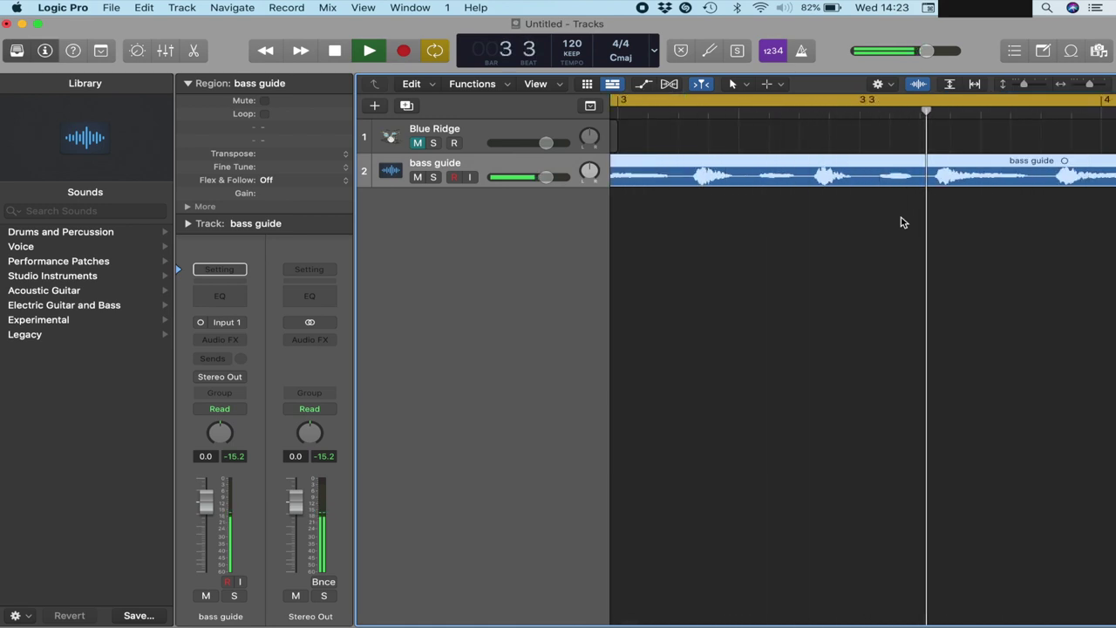
pyautogui.press('space')
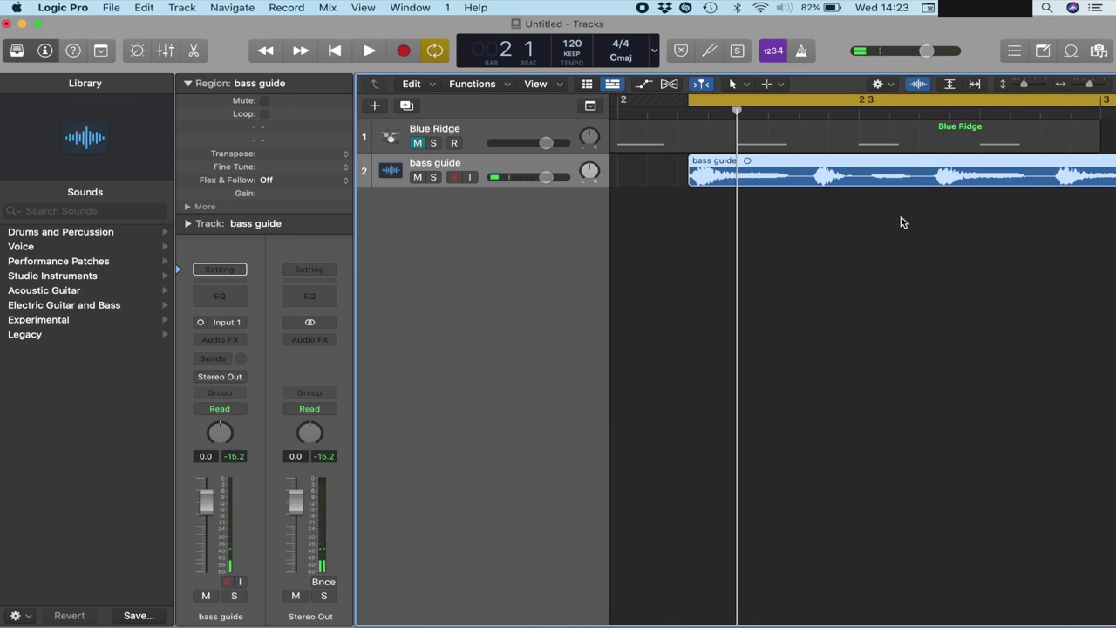
pyautogui.press('super+Left')
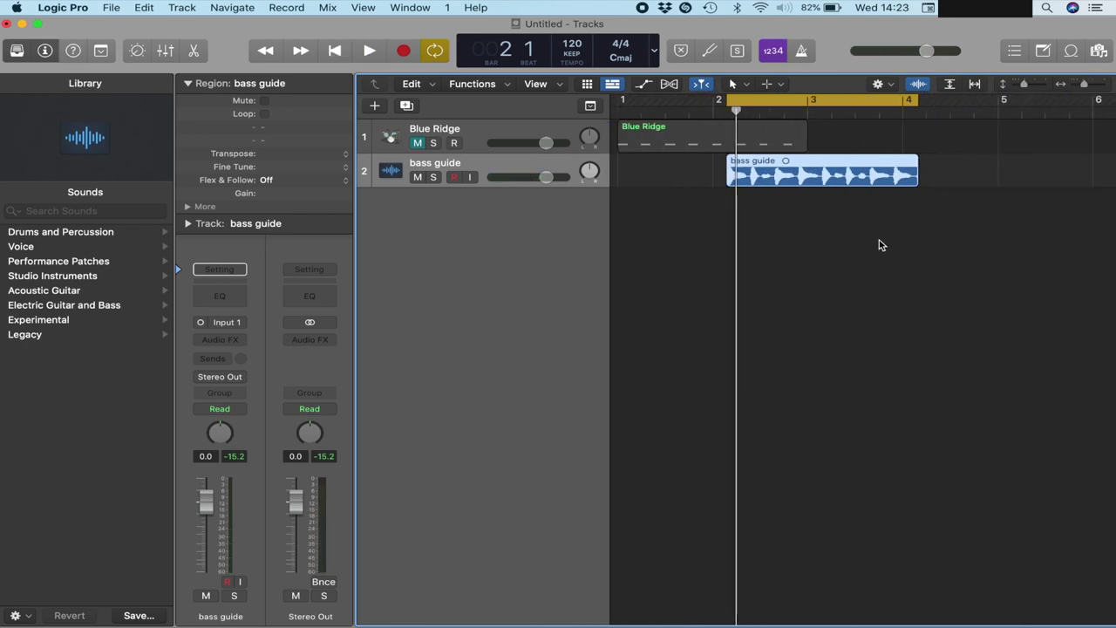
pyautogui.click(16, 51)
# Step: Hide the inspector and lock Screenset 1
pyautogui.click(46, 52)
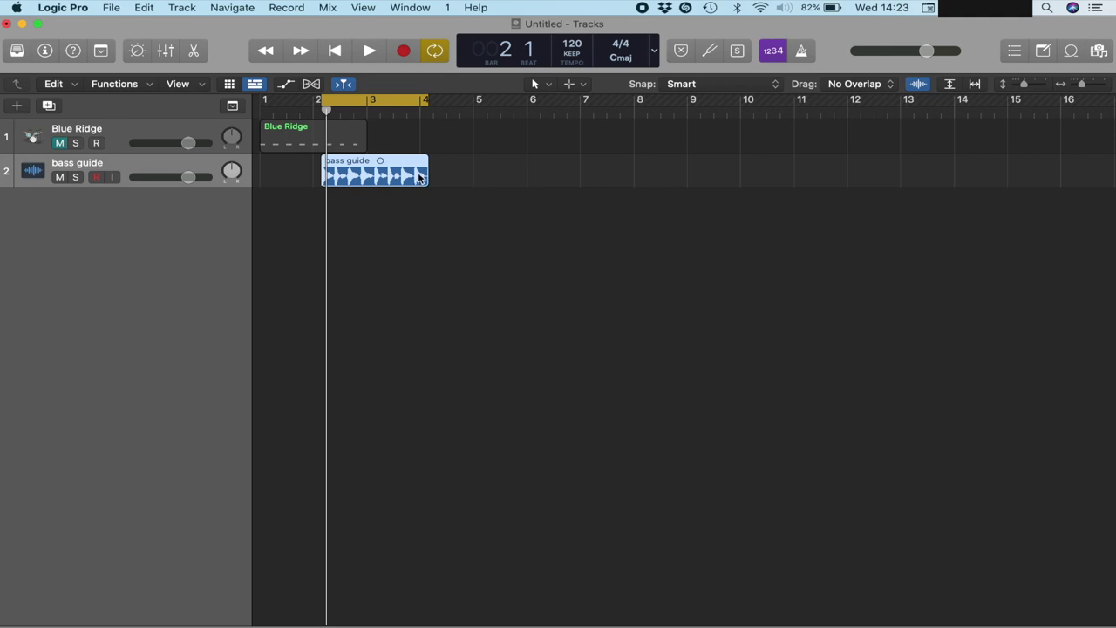
pyautogui.click(448, 8)
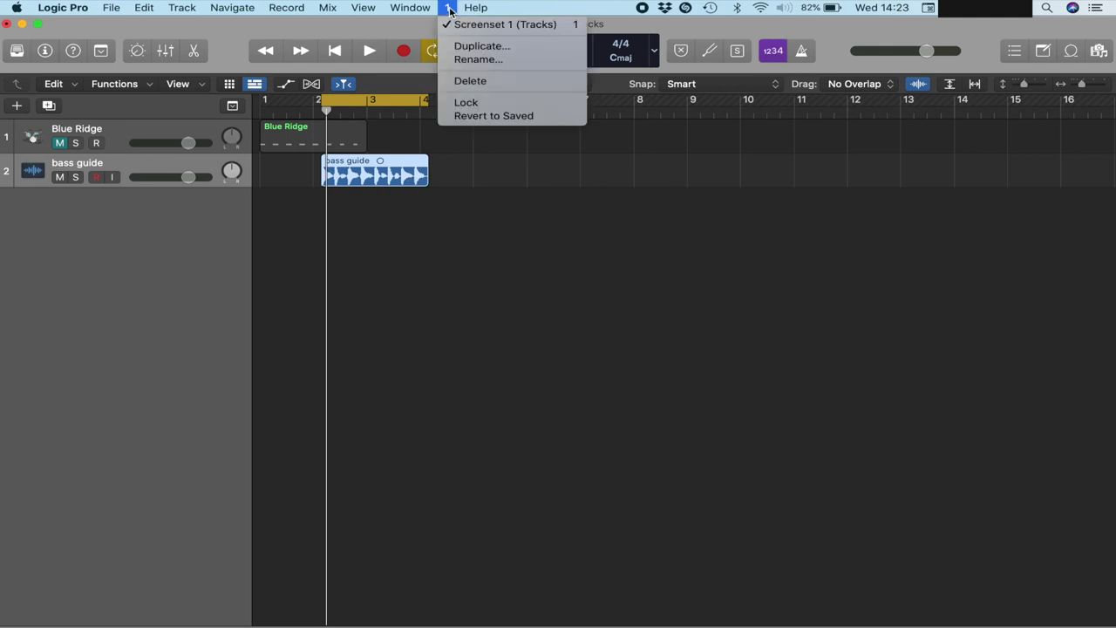
pyautogui.click(466, 102)
# Step: Deselect the bass guide region and zoom the timeline in, then far out
pyautogui.scroll(1, 577, 150)
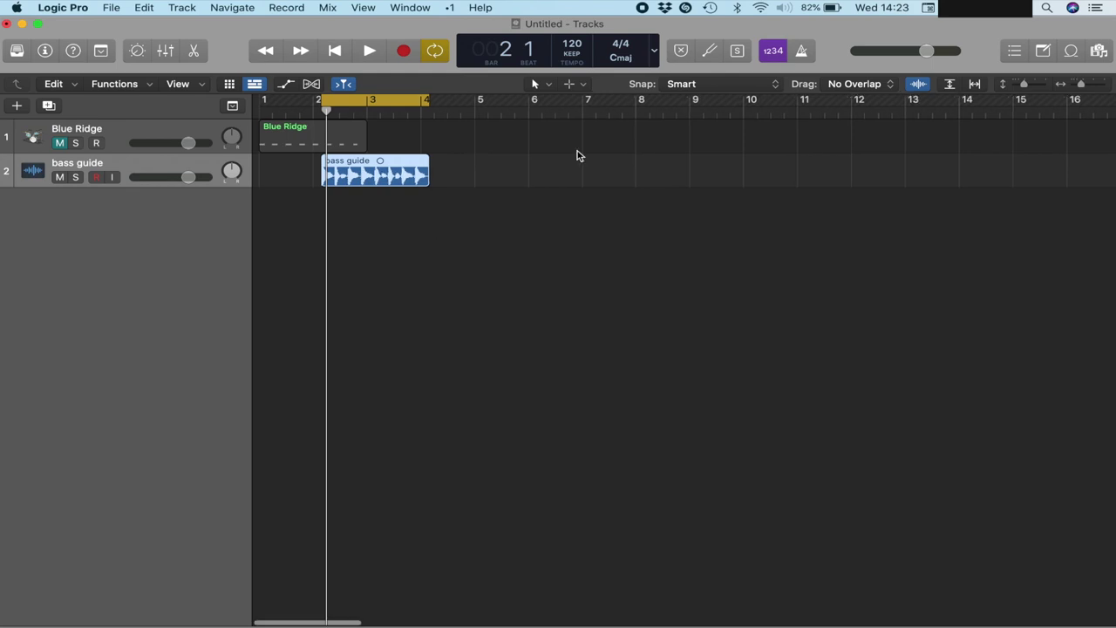
pyautogui.click(526, 317)
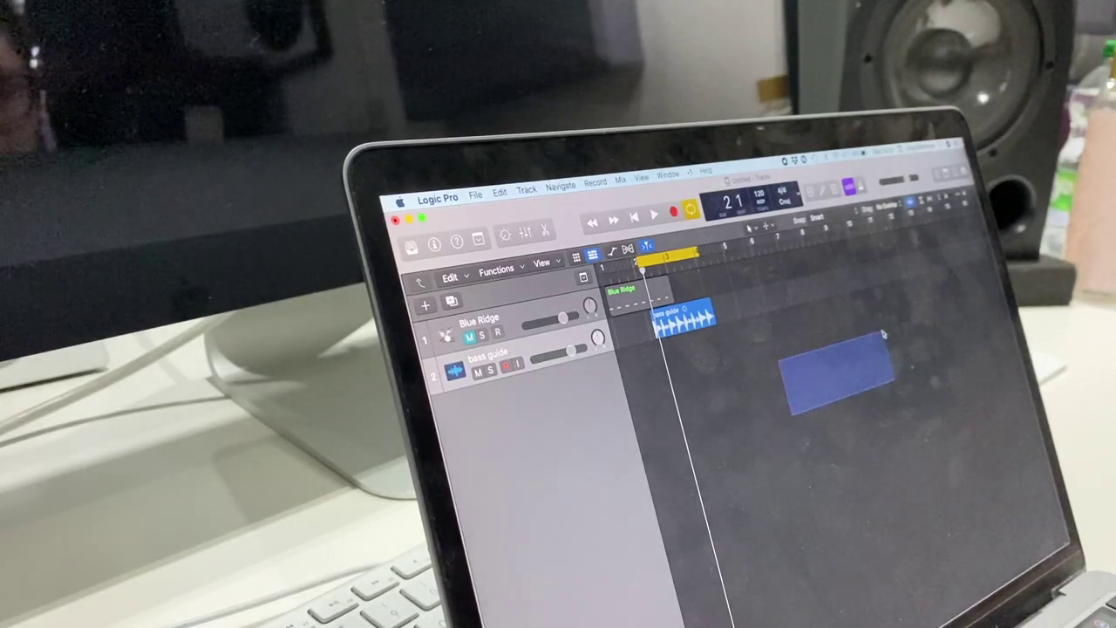
pyautogui.press('super+Right')
pyautogui.press('super+Right')
pyautogui.press('super+Right')
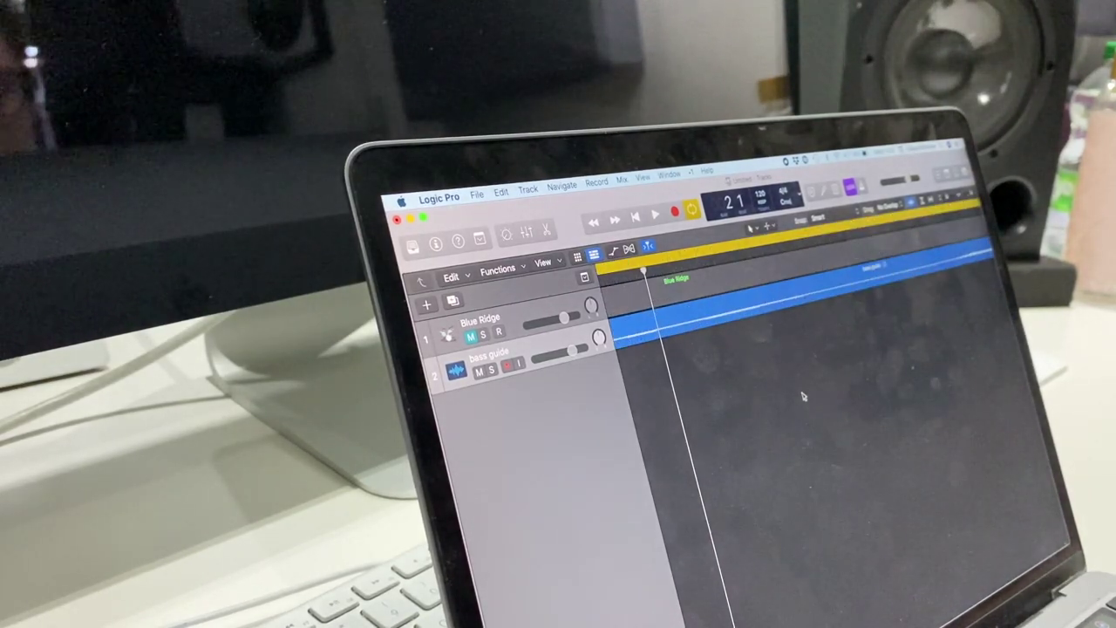
pyautogui.press('super+Left')
pyautogui.press('super+Left')
pyautogui.press('super+Left')
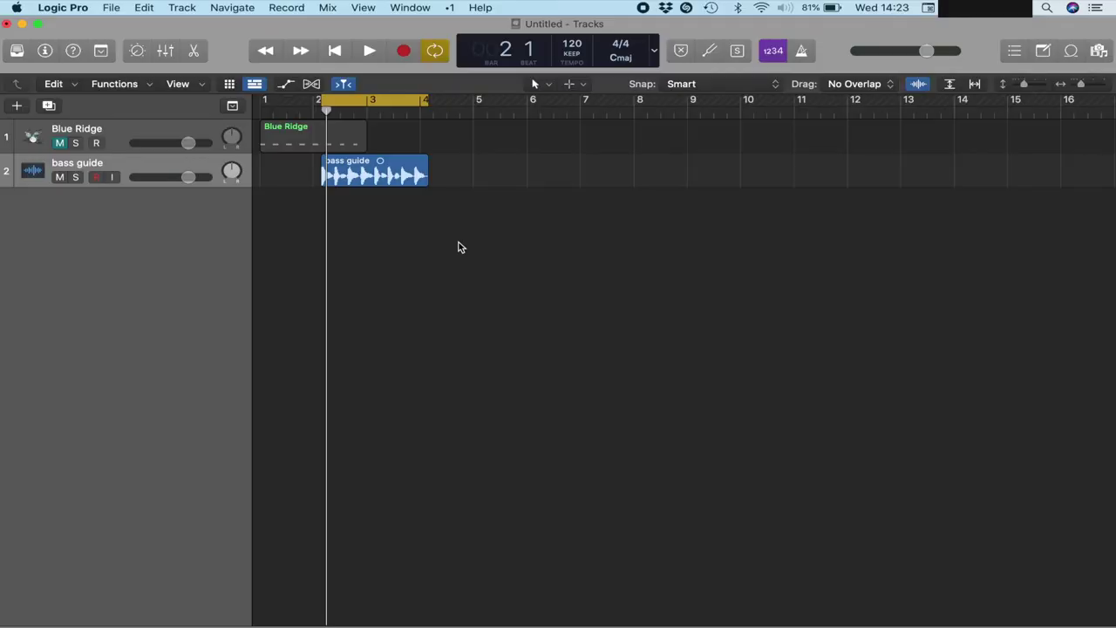
# Step: Move the bass guide region so it starts at bar 1 and audition it
pyautogui.press('super+Right')
pyautogui.press('super+Right')
pyautogui.press('super+Right')
pyautogui.press('super+Right')
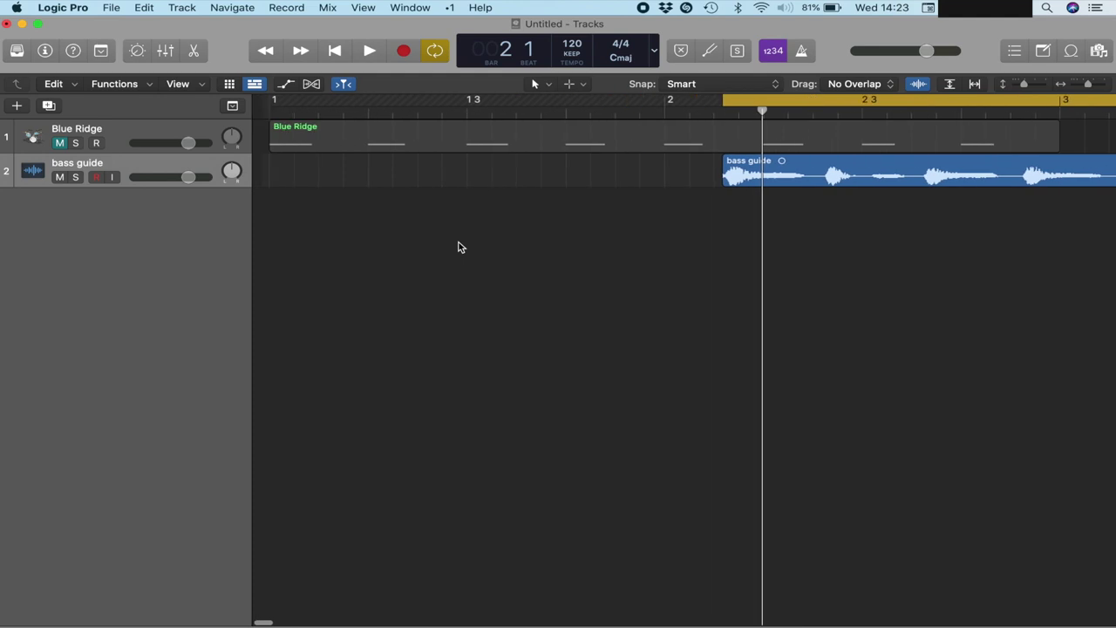
pyautogui.moveTo(730, 174); pyautogui.dragTo(274, 236)
pyautogui.press('space')
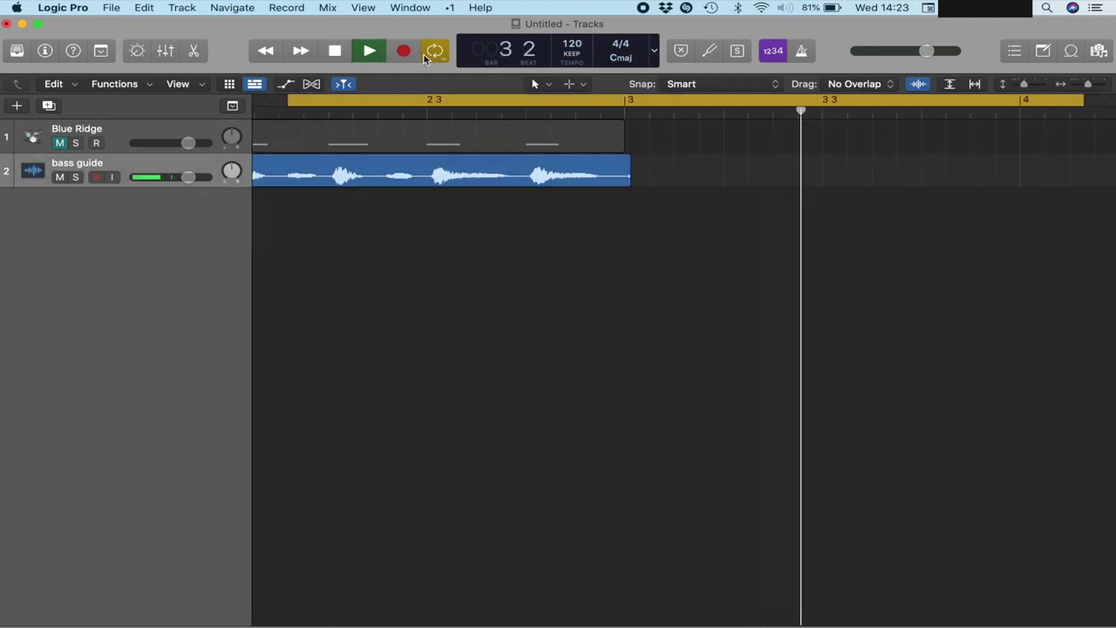
pyautogui.click(342, 53)
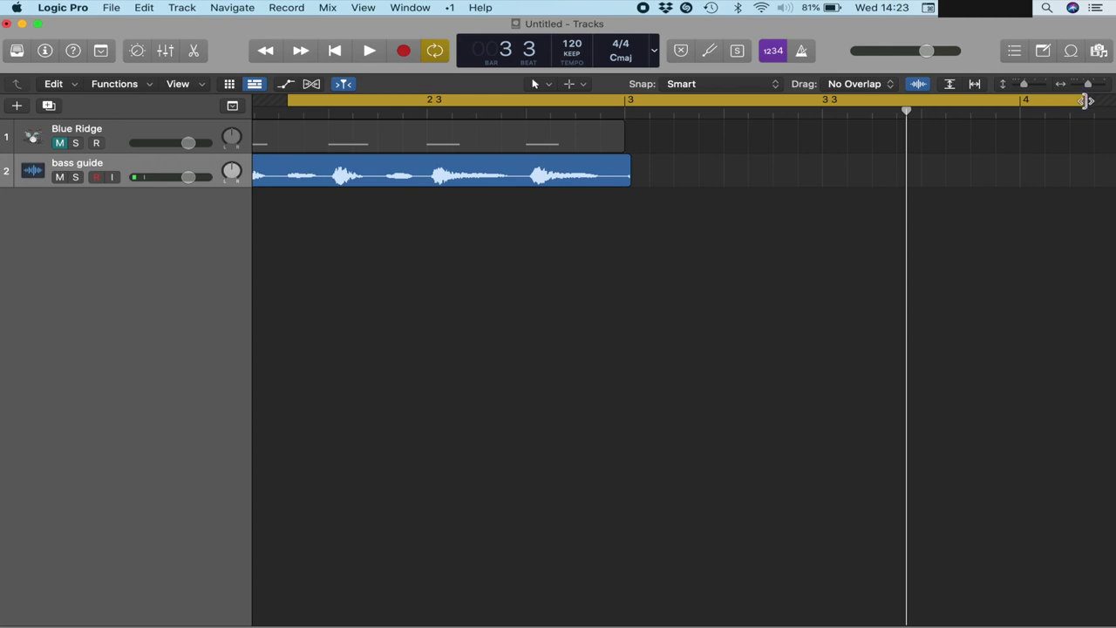
# Step: Match the cycle range to the two-bar Blue Ridge region and unmute the Blue Ridge track
pyautogui.moveTo(1084, 99); pyautogui.dragTo(640, 167)
pyautogui.click(561, 169)
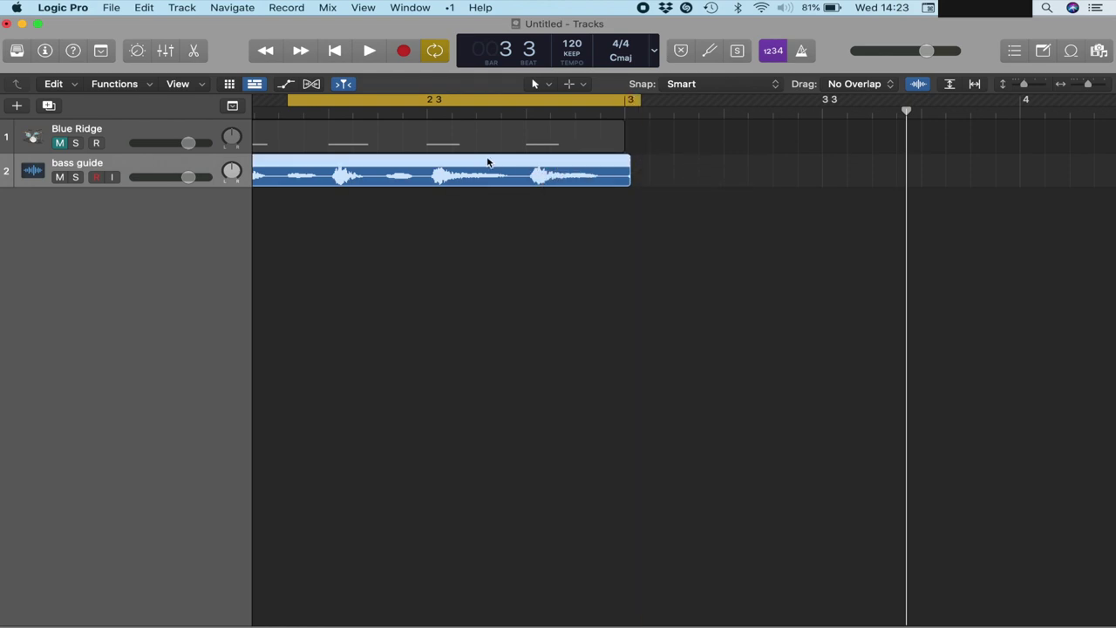
pyautogui.click(465, 132)
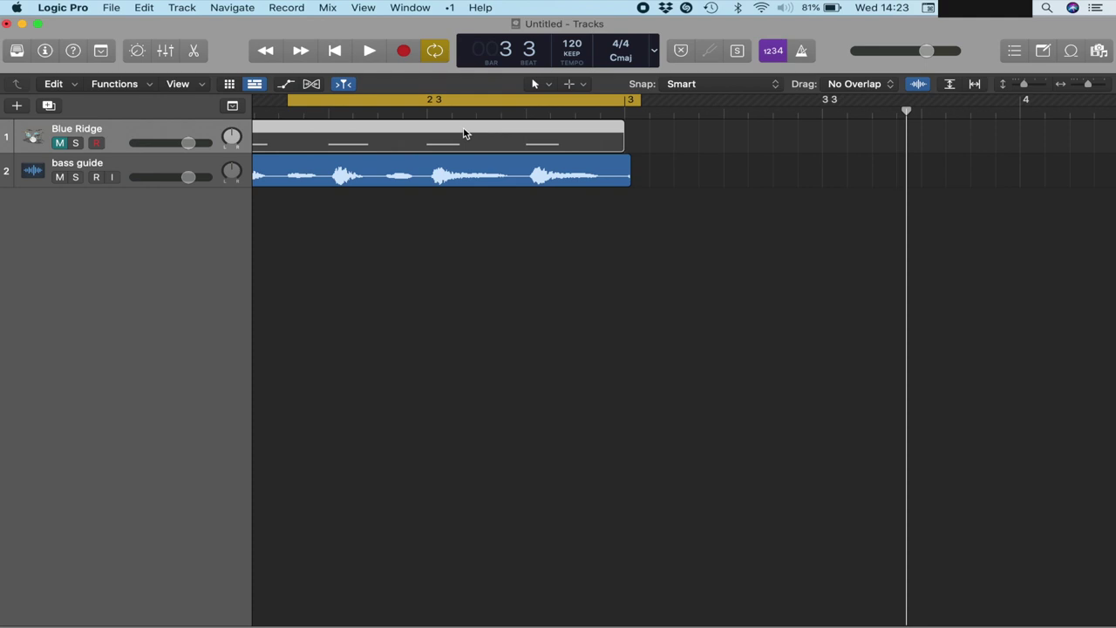
pyautogui.press('super+u')
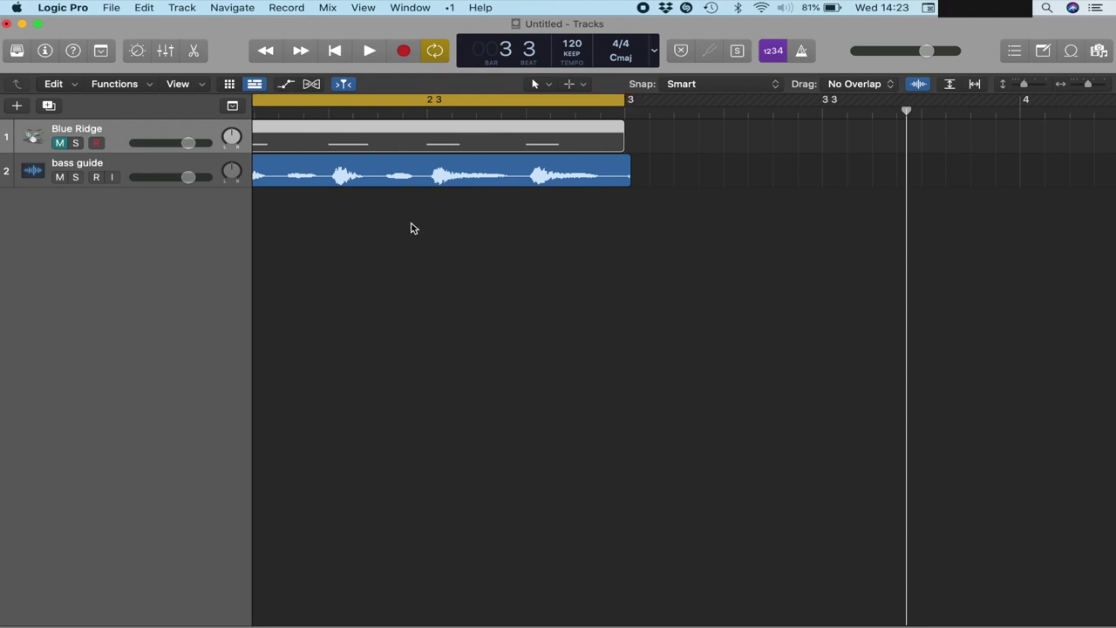
pyautogui.scroll(-5, 413, 229)
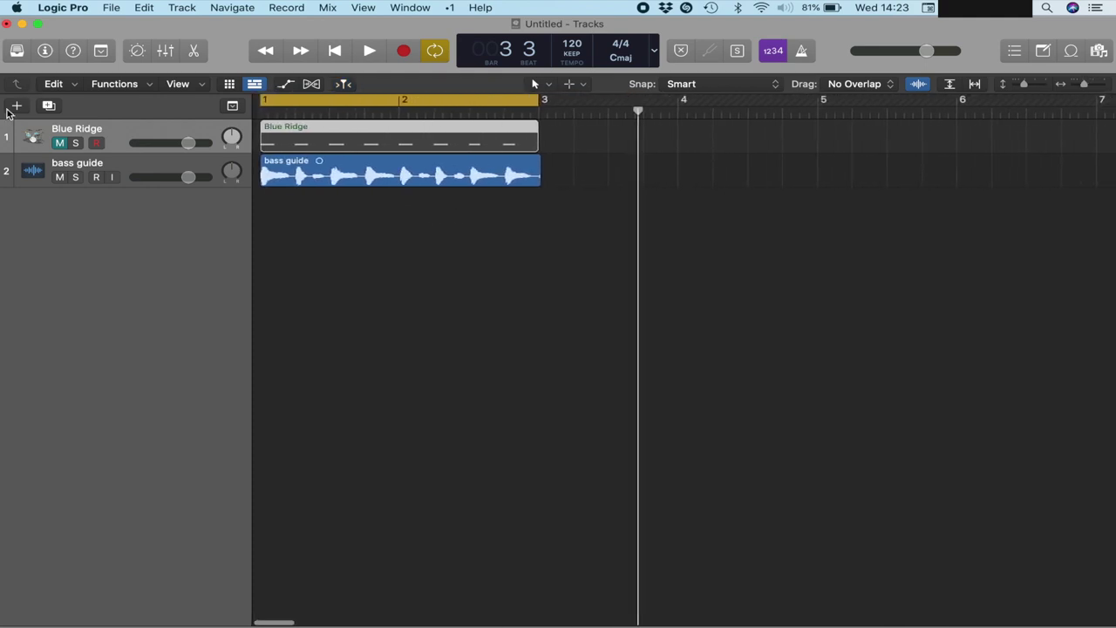
pyautogui.click(59, 143)
pyautogui.press('space')
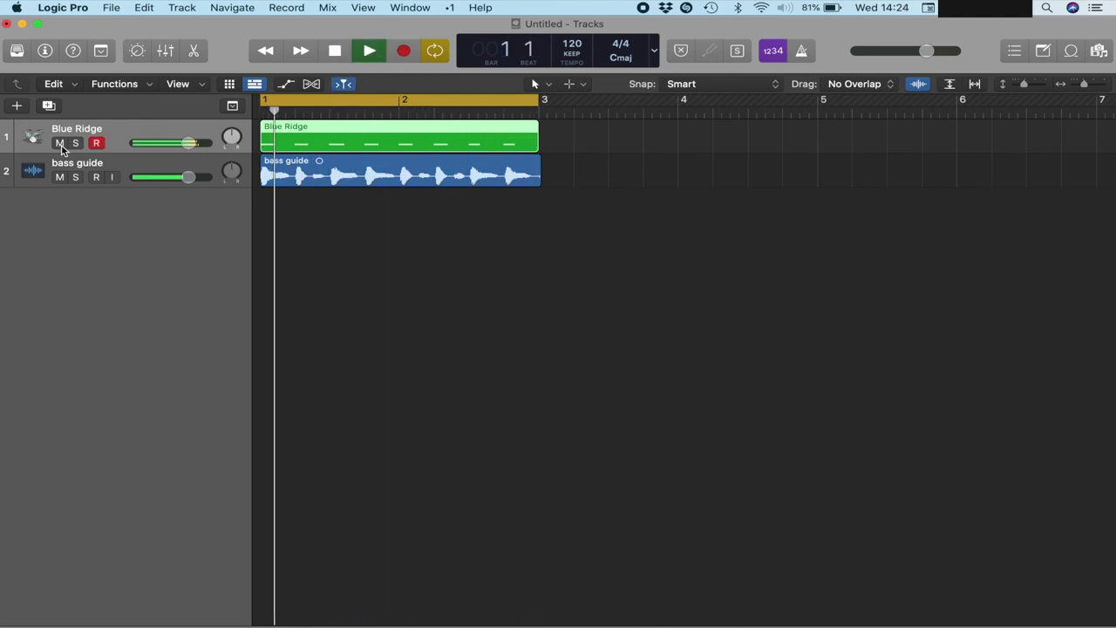
pyautogui.press('space')
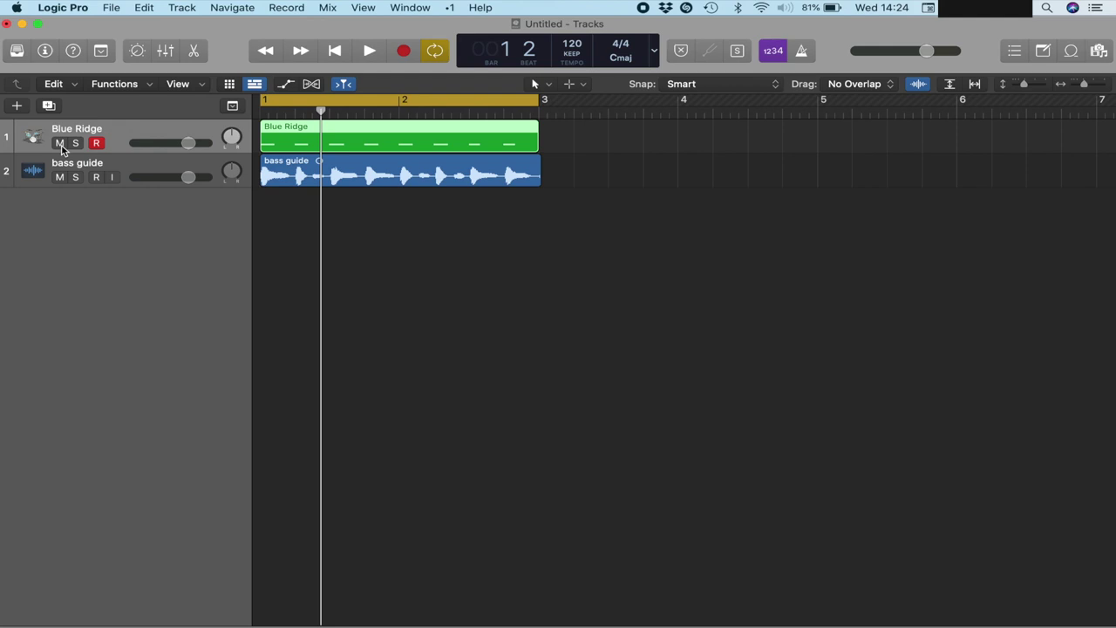
pyautogui.press('y')
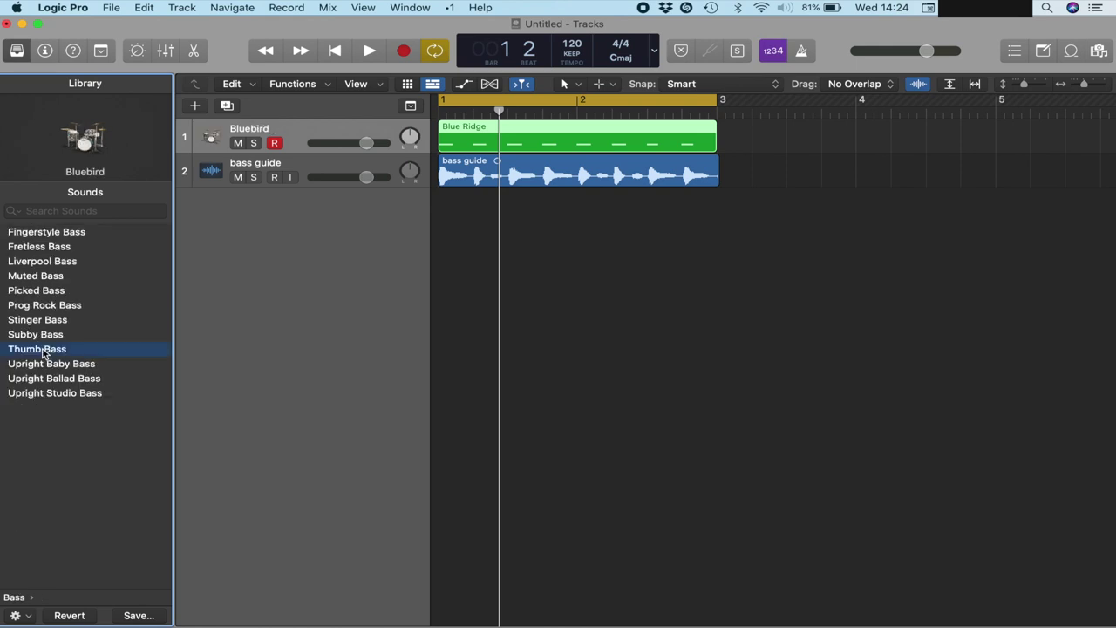
# Step: Replace track 1's Blue Ridge kit with Thumb Bass, then with the Subby Bass patch
pyautogui.click(42, 350)
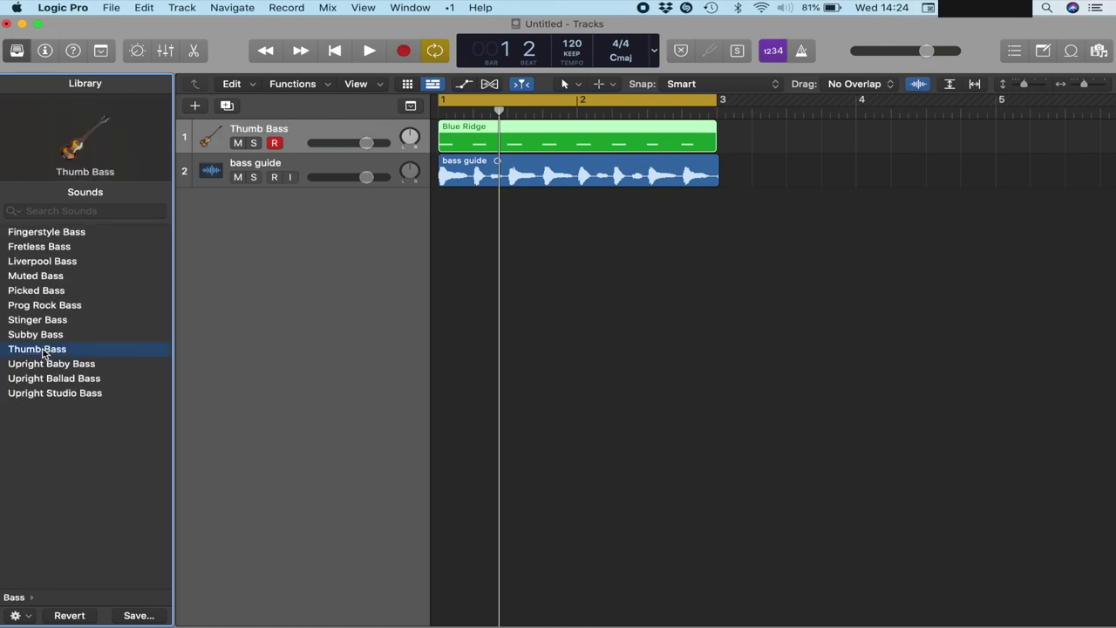
pyautogui.click(34, 336)
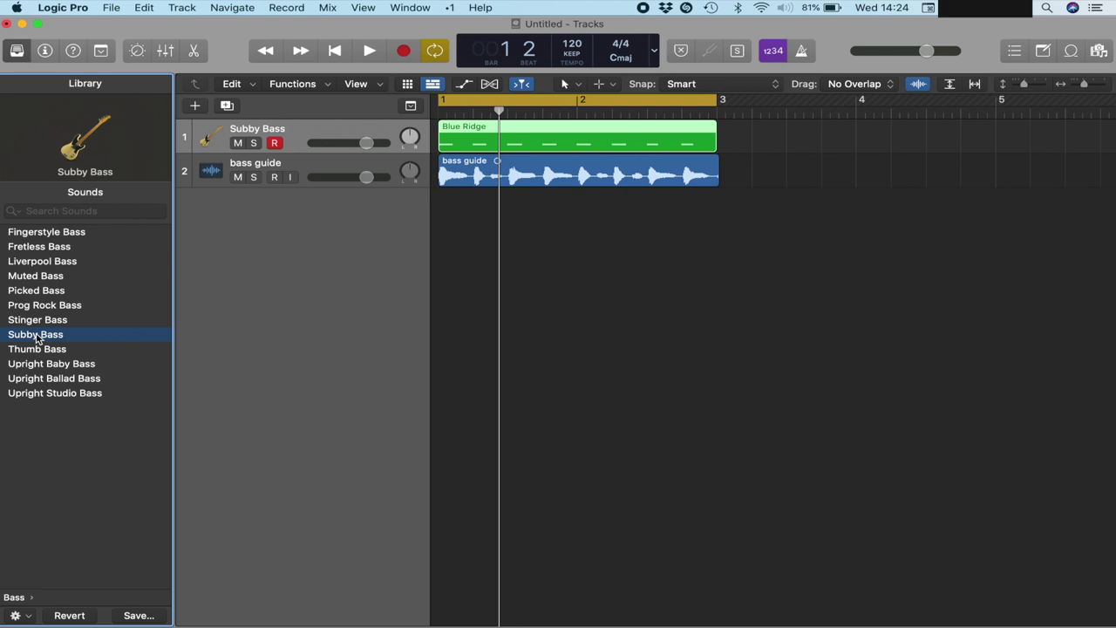
pyautogui.rightClick(243, 195)
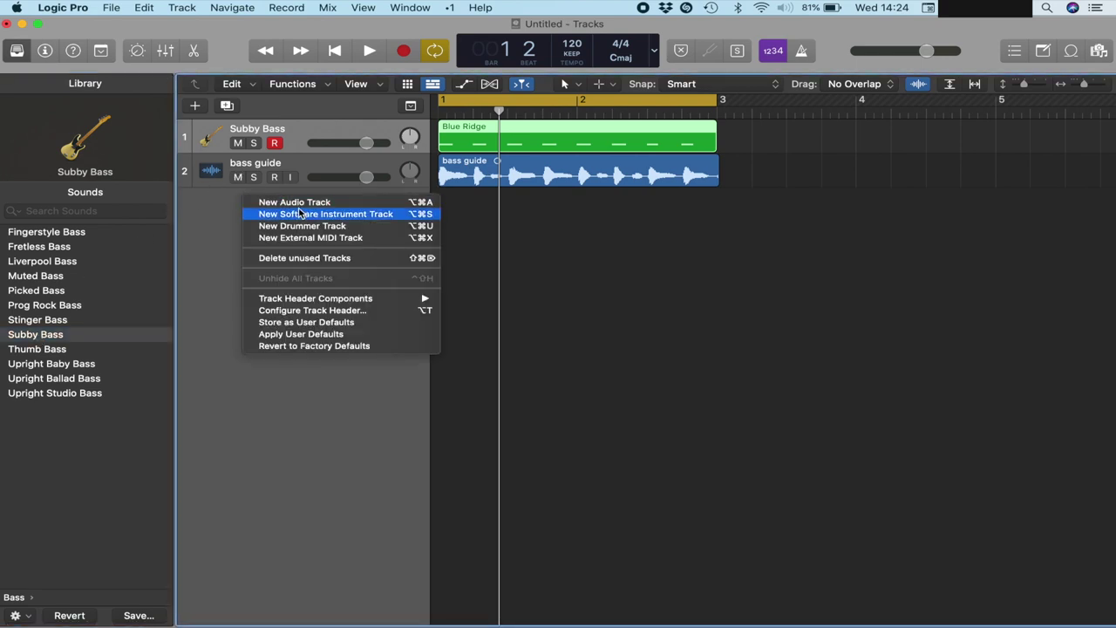
pyautogui.click(301, 215)
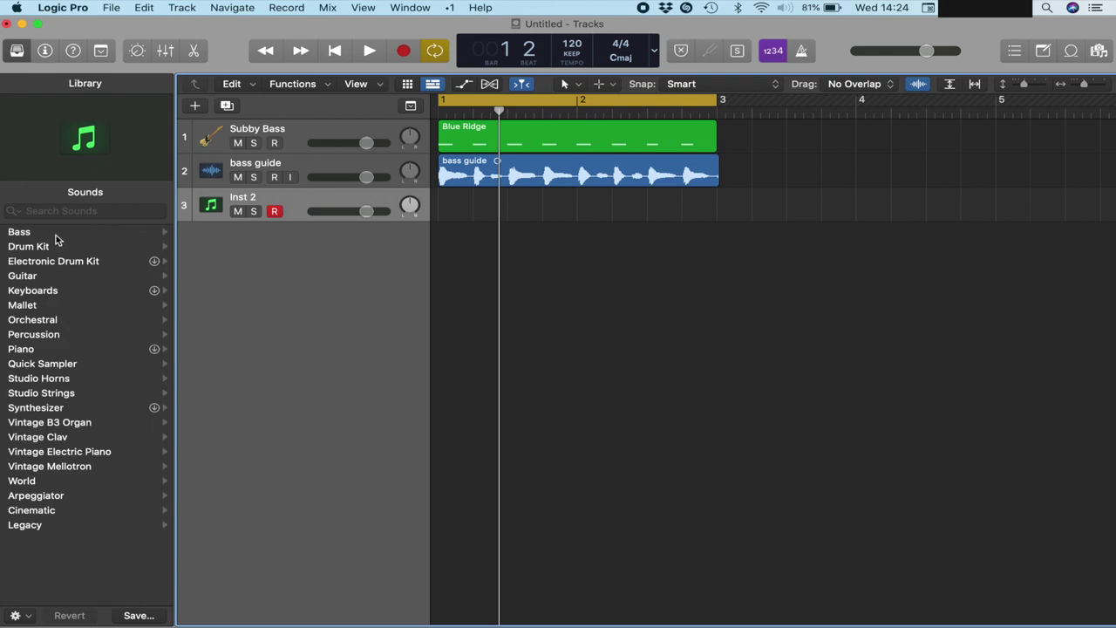
pyautogui.click(28, 233)
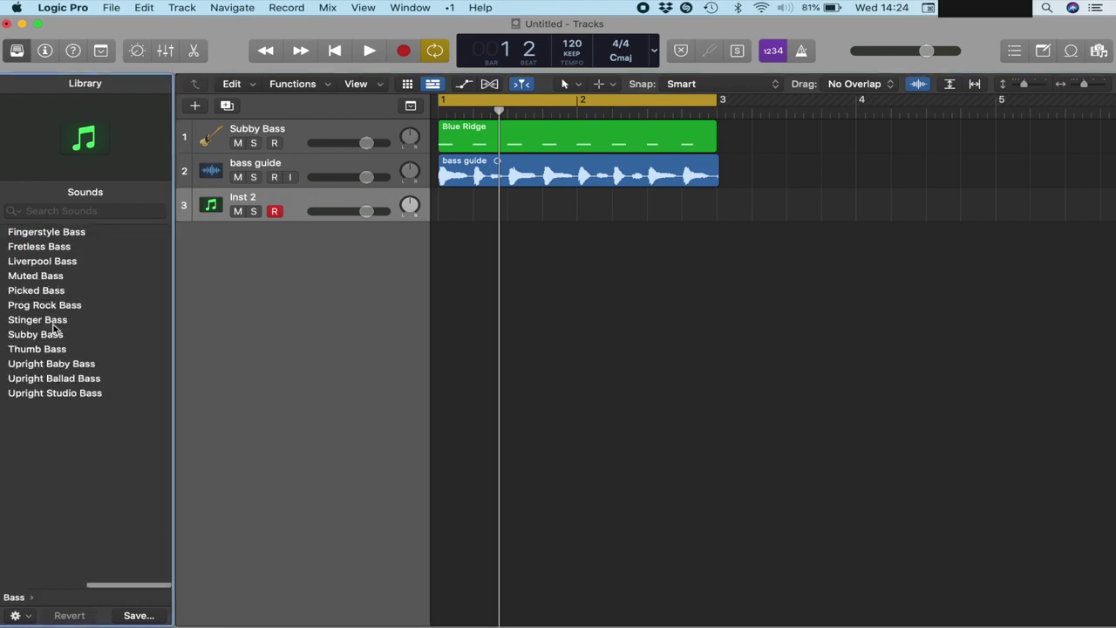
pyautogui.click(54, 335)
pyautogui.click(291, 199)
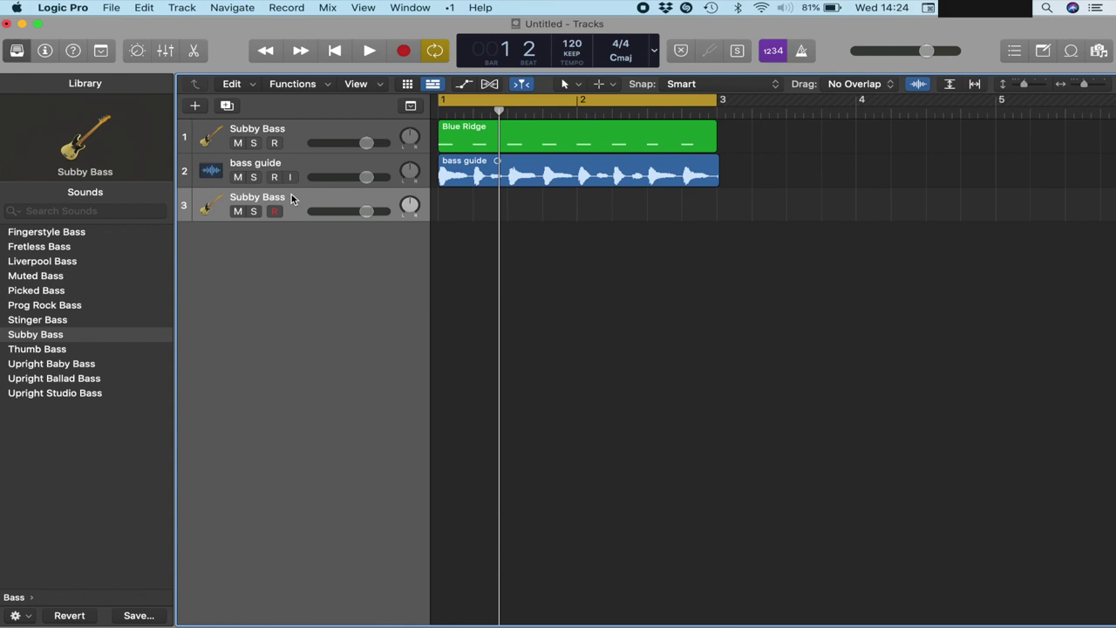
pyautogui.click(291, 132)
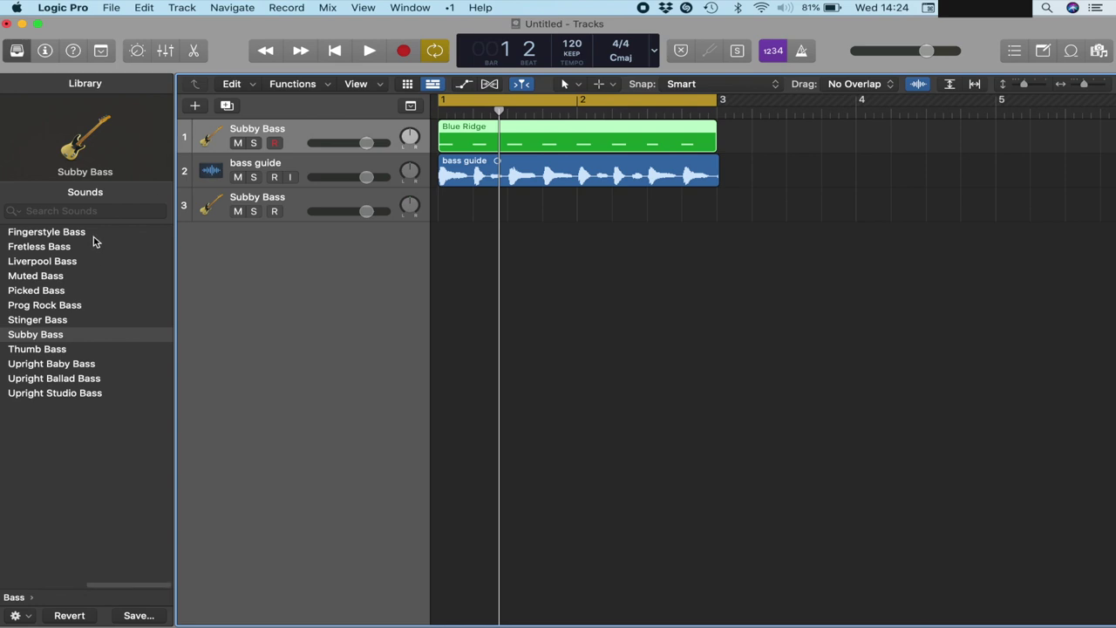
pyautogui.hscroll(-5, 38, 231)
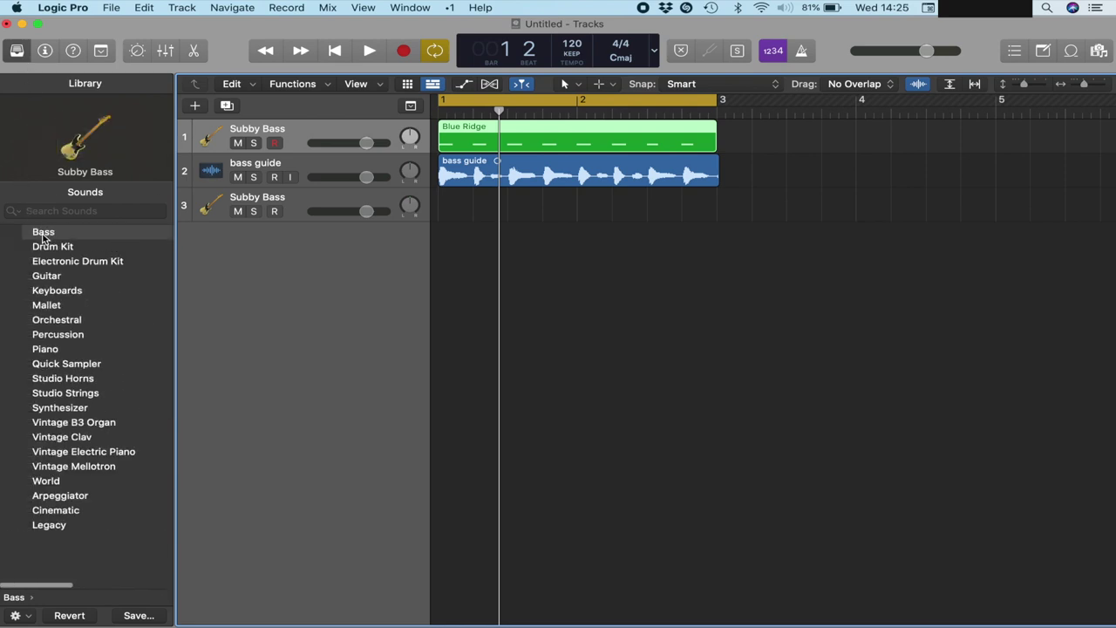
pyautogui.click(52, 246)
pyautogui.click(59, 232)
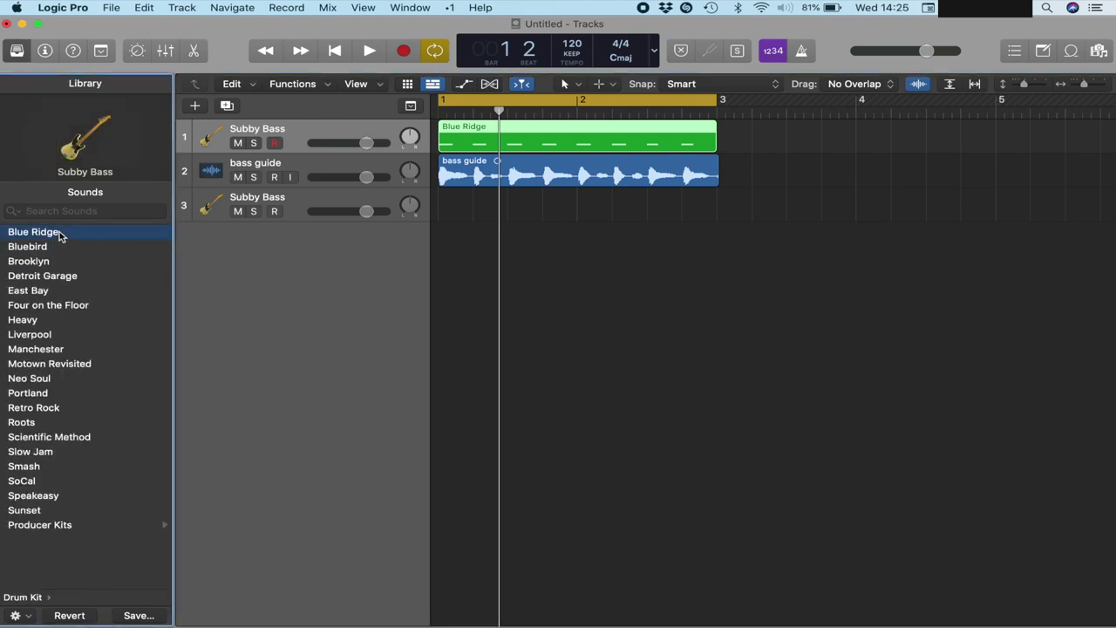
pyautogui.click(299, 202)
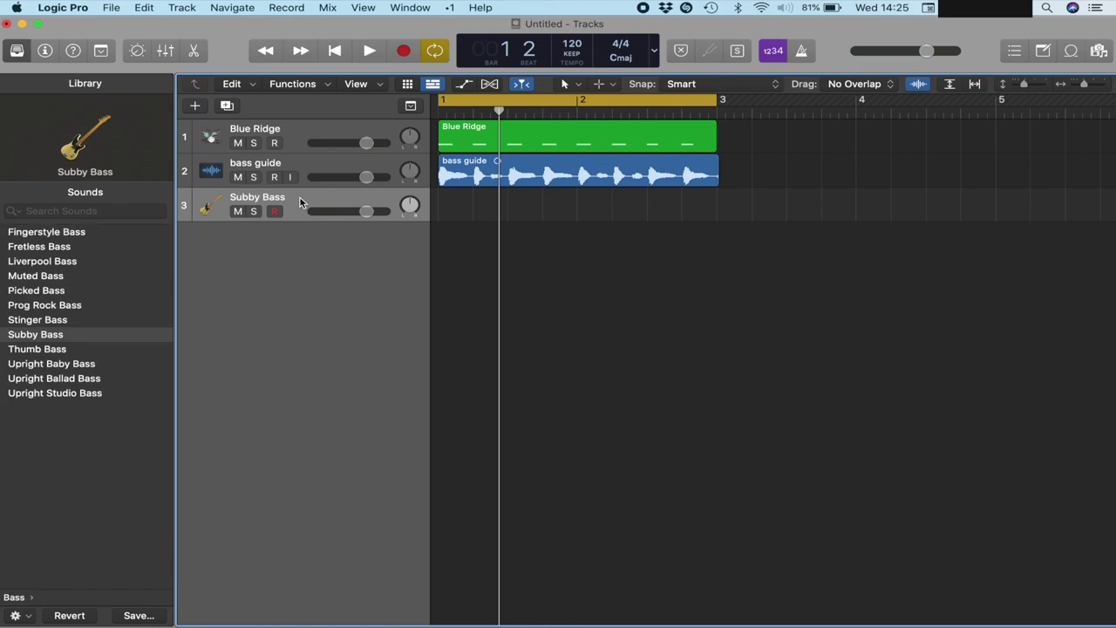
pyautogui.press('space')
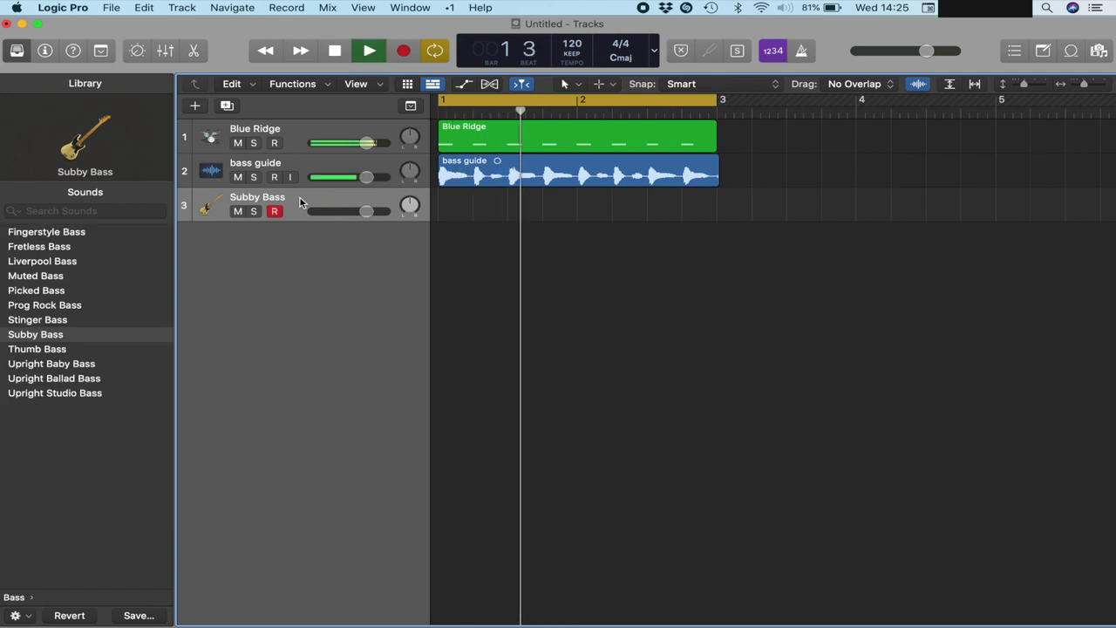
pyautogui.press('space')
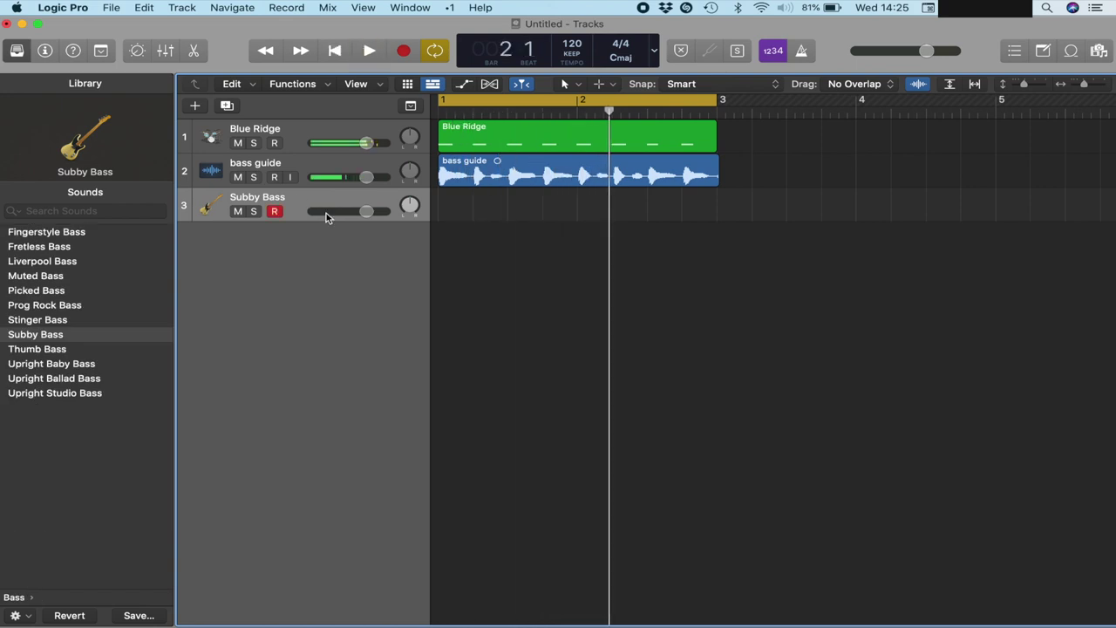
# Step: Zoom in on the region starts, reset the cycle to bars 1–2 and select the Subby Bass track
pyautogui.press('super+Right')
pyautogui.press('super+Right')
pyautogui.press('super+Right')
pyautogui.press('super+Right')
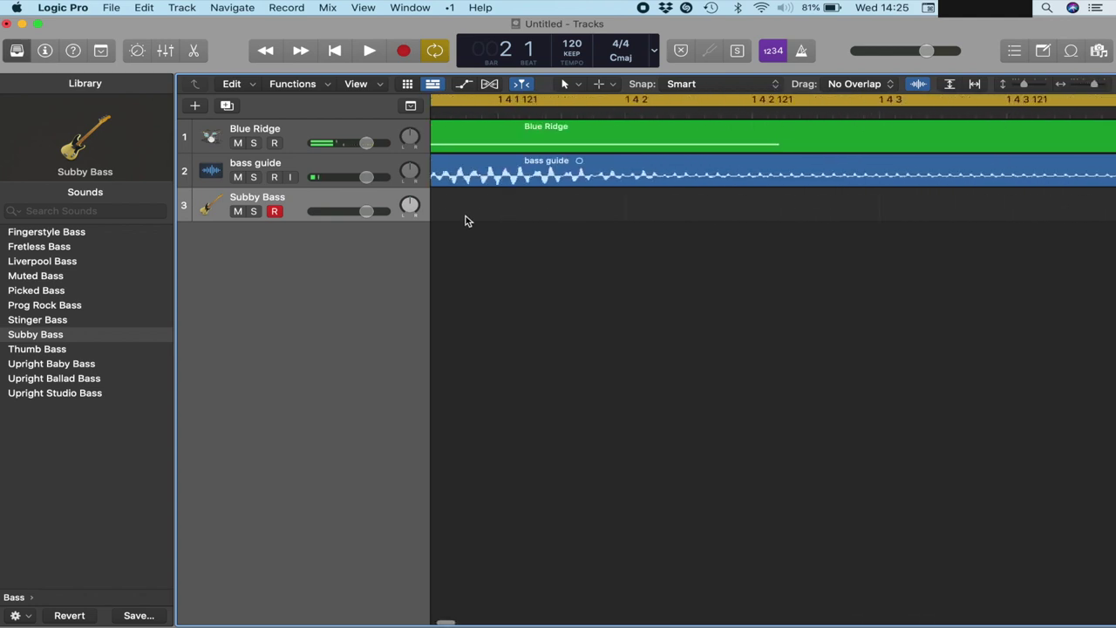
pyautogui.hscroll(-10, 465, 216)
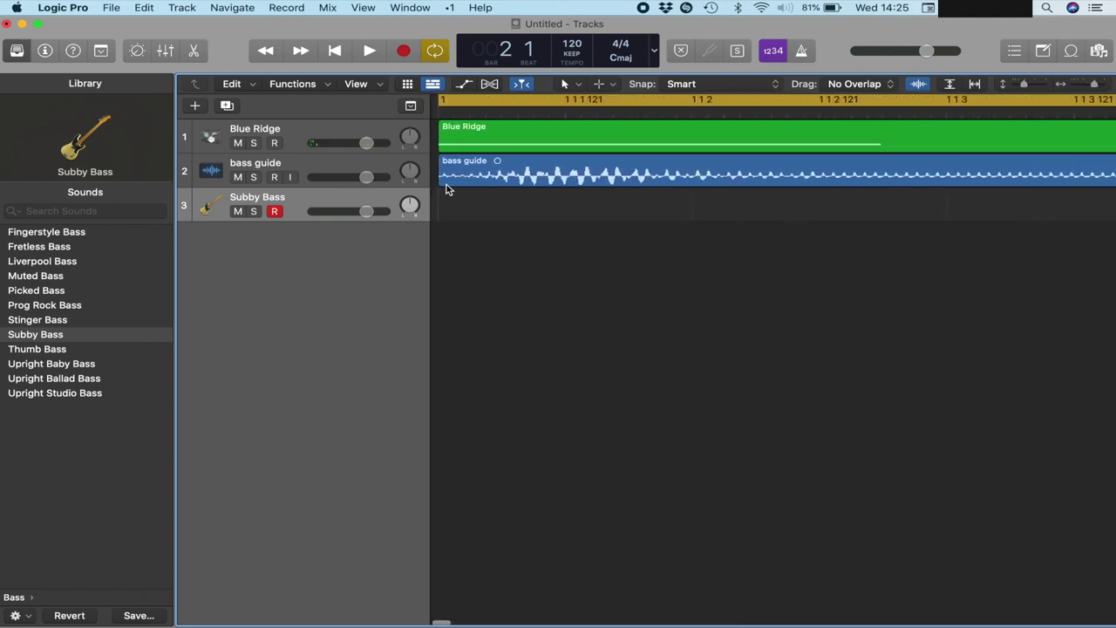
pyautogui.moveTo(439, 181)
pyautogui.mouseDown()
pyautogui.moveTo(479, 182)
pyautogui.moveTo(441, 178)
pyautogui.mouseUp()
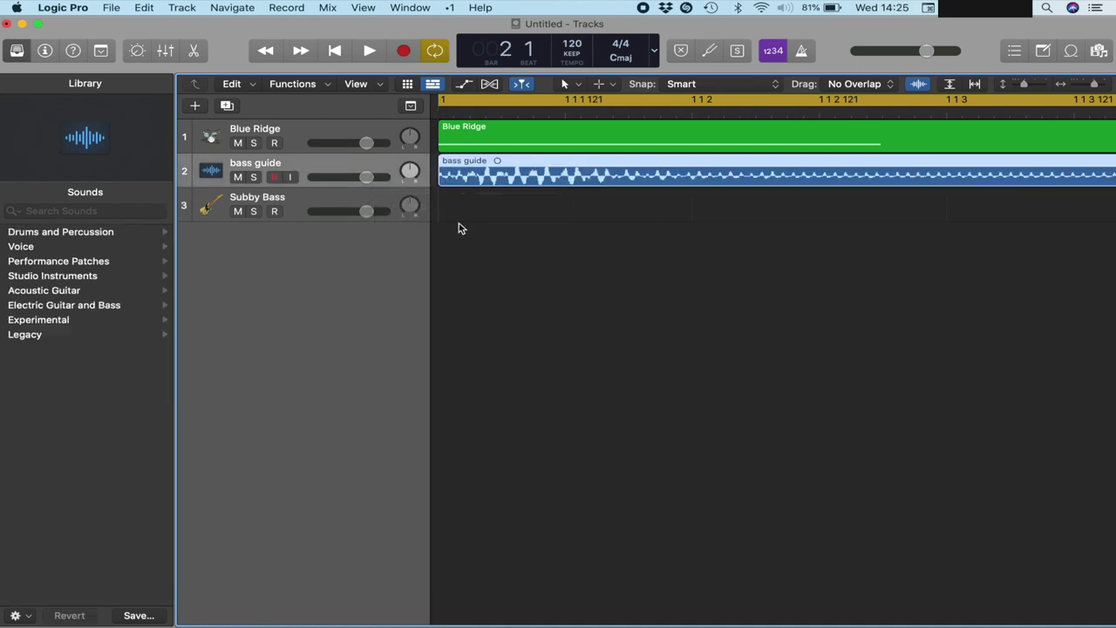
pyautogui.scroll(-10, 559, 210)
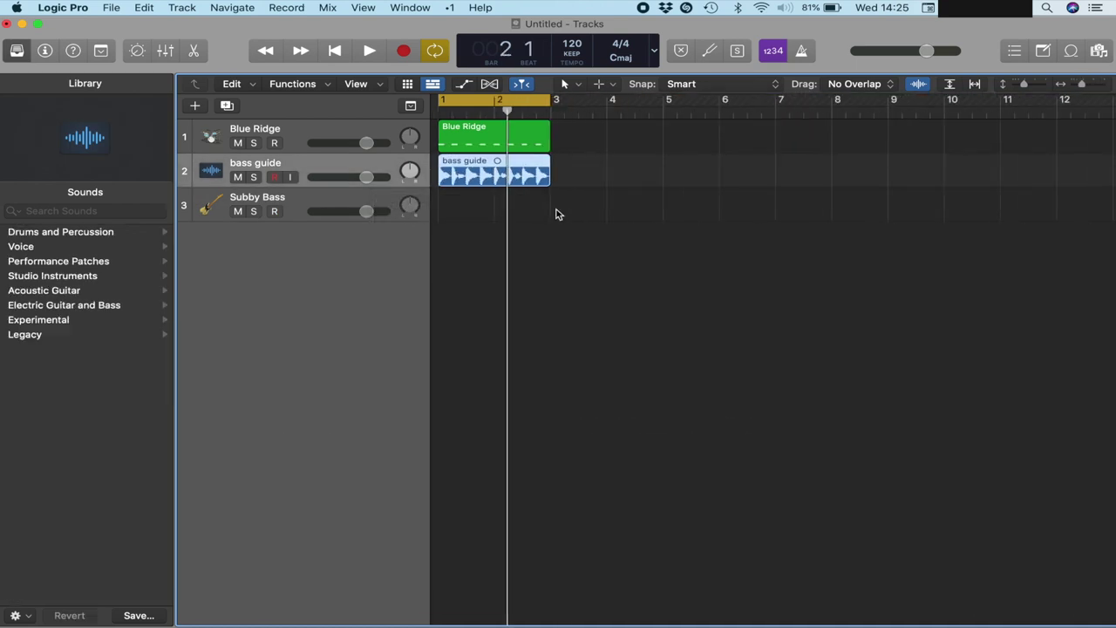
pyautogui.click(460, 104)
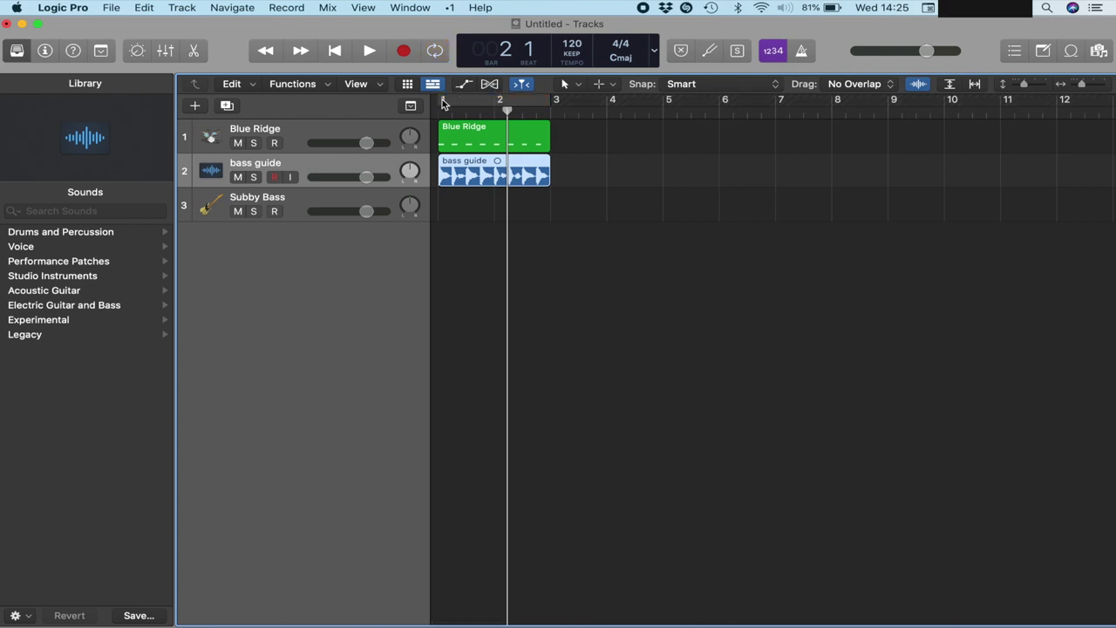
pyautogui.moveTo(443, 102); pyautogui.dragTo(489, 100)
pyautogui.click(331, 199)
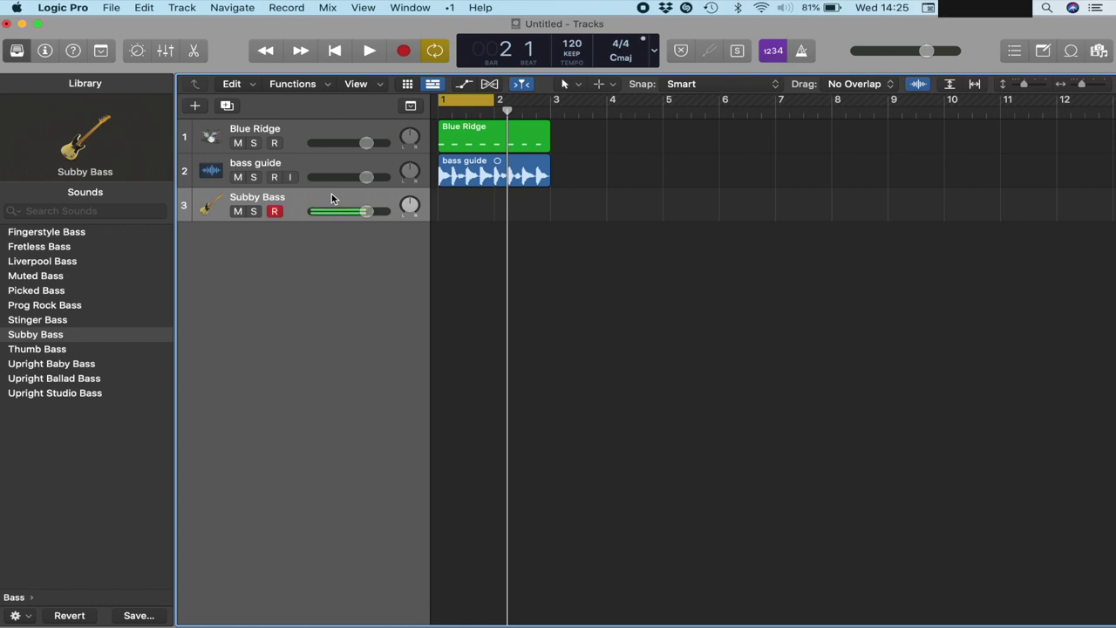
pyautogui.press('super+z')
# Step: Add a Low Latency Mode button to the control bar and switch it on
pyautogui.click(301, 196)
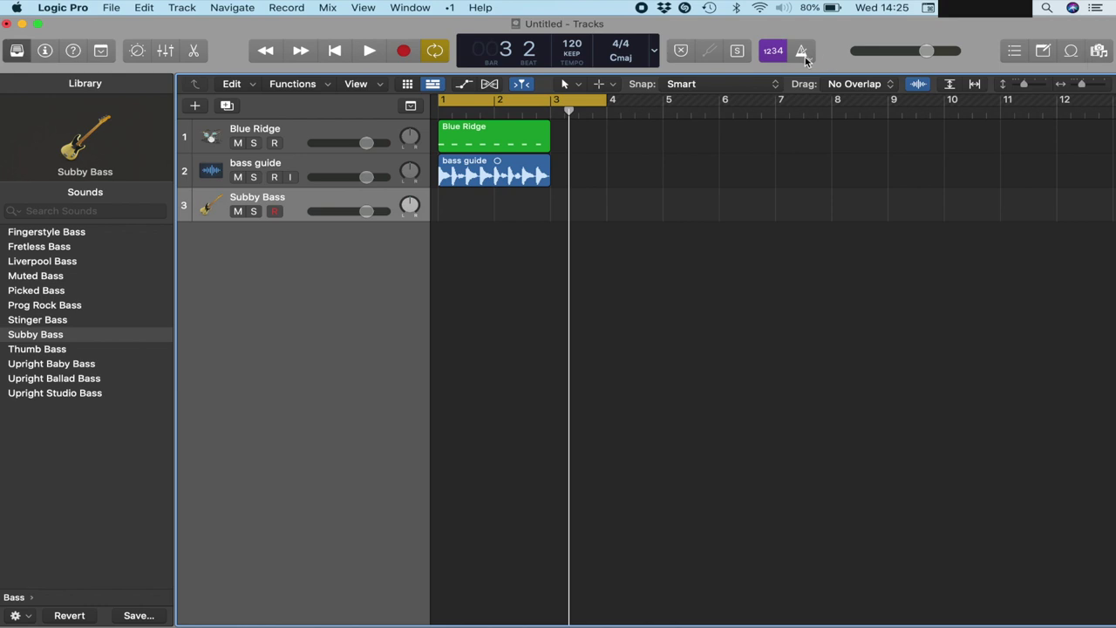
pyautogui.click(654, 49)
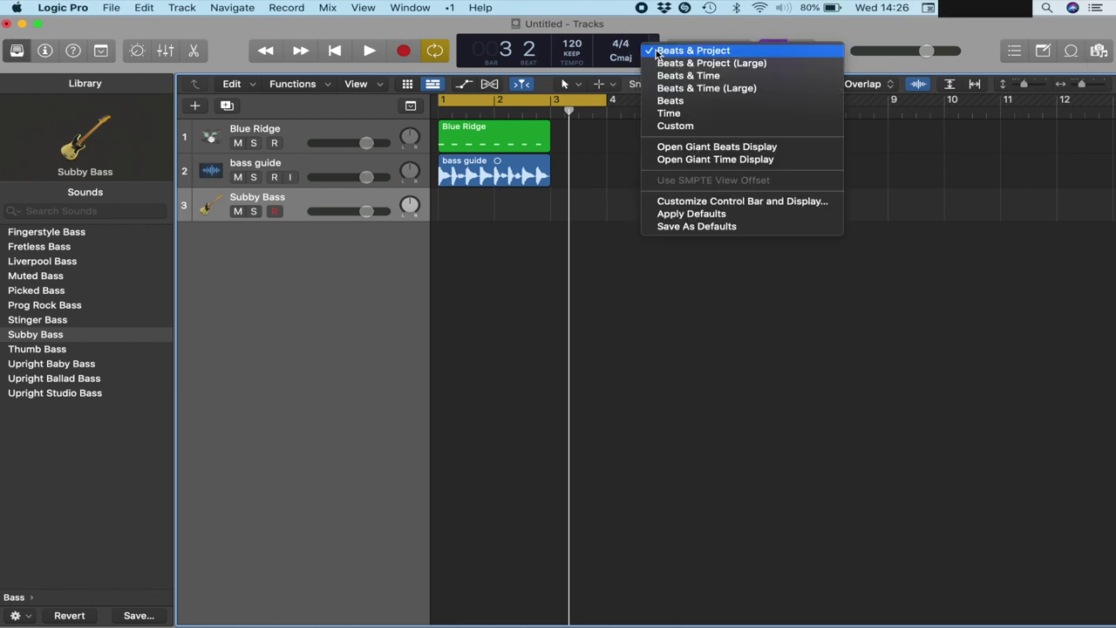
pyautogui.click(688, 202)
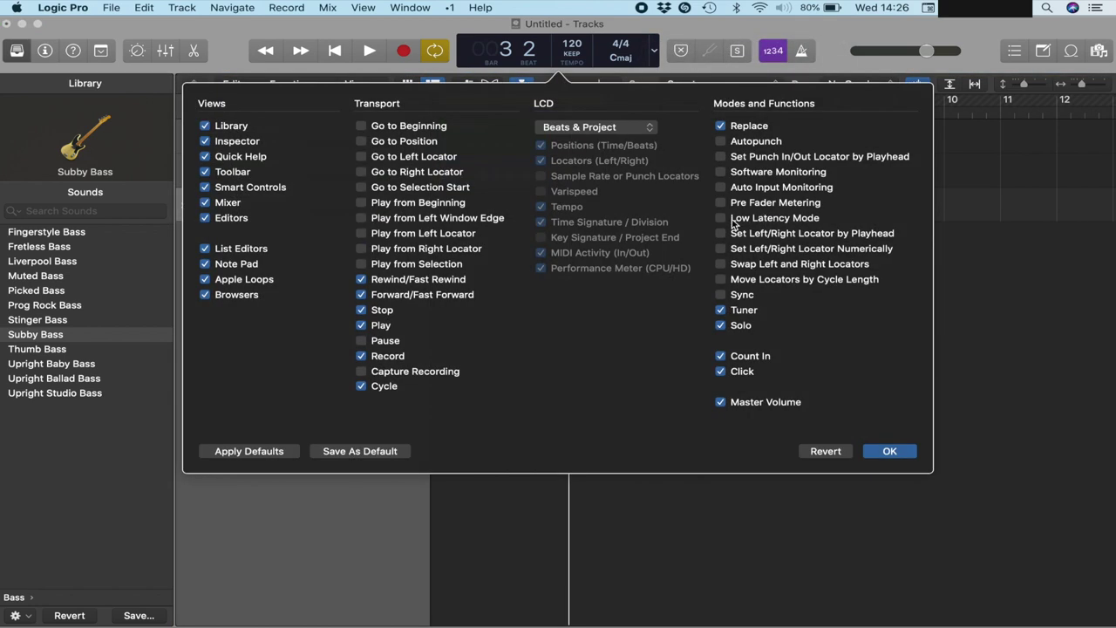
pyautogui.click(721, 218)
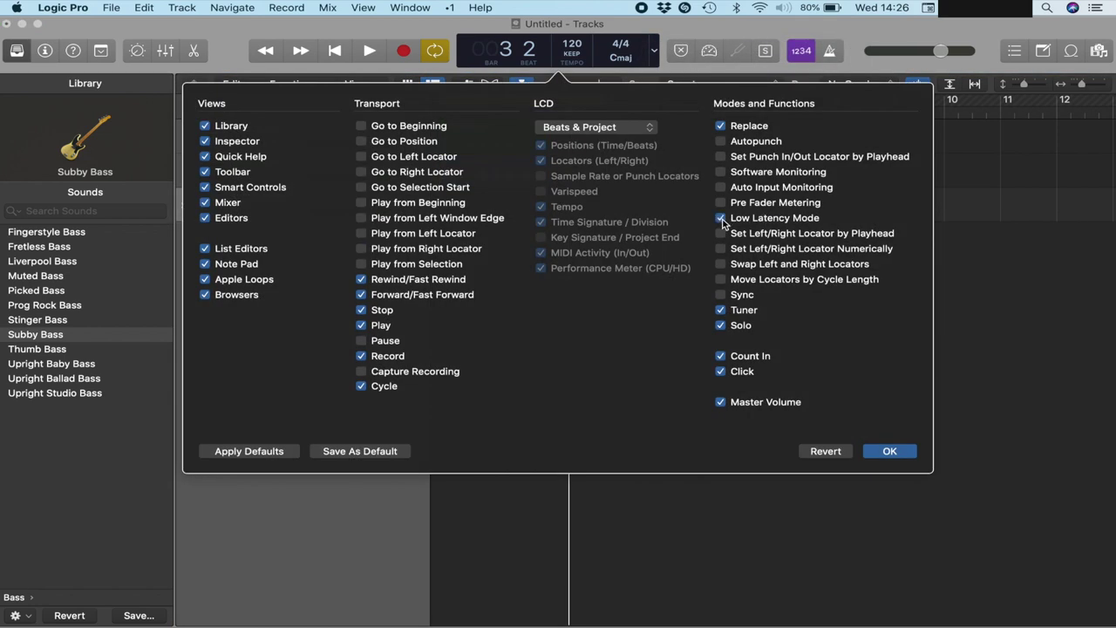
pyautogui.click(891, 451)
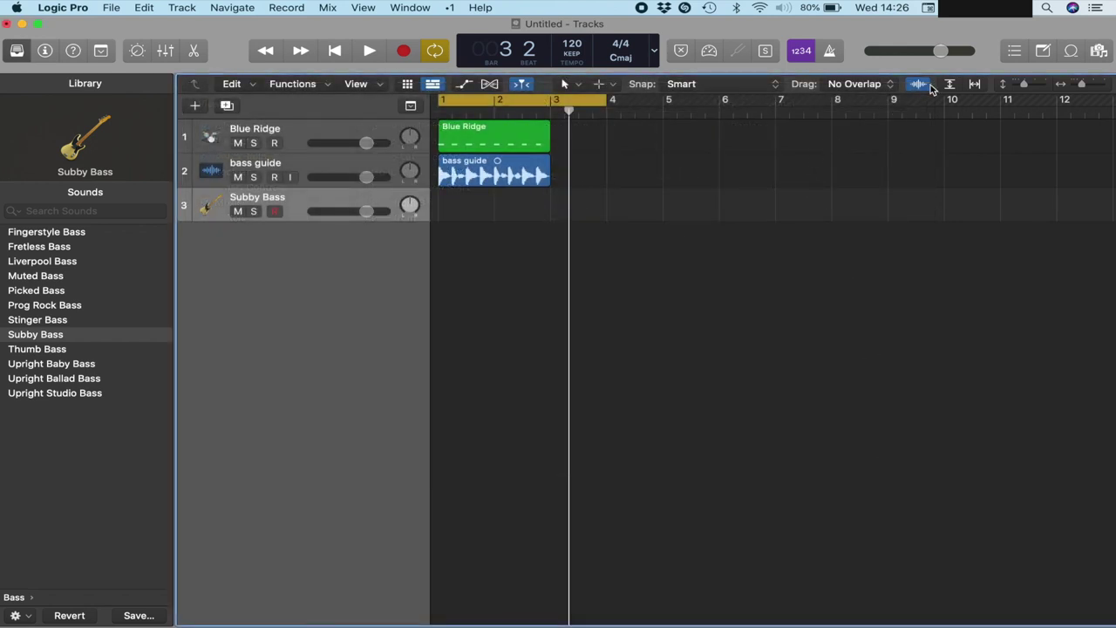
pyautogui.click(709, 51)
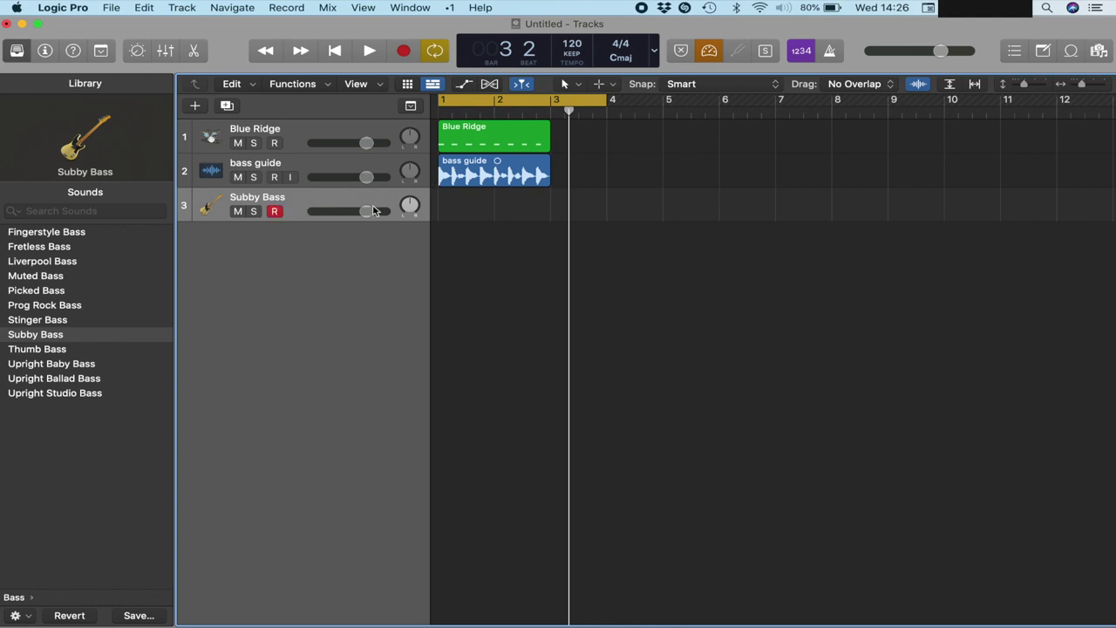
# Step: Record a Subby Bass MIDI part on track 3 over the bar 1–3 cycle
pyautogui.click(480, 144)
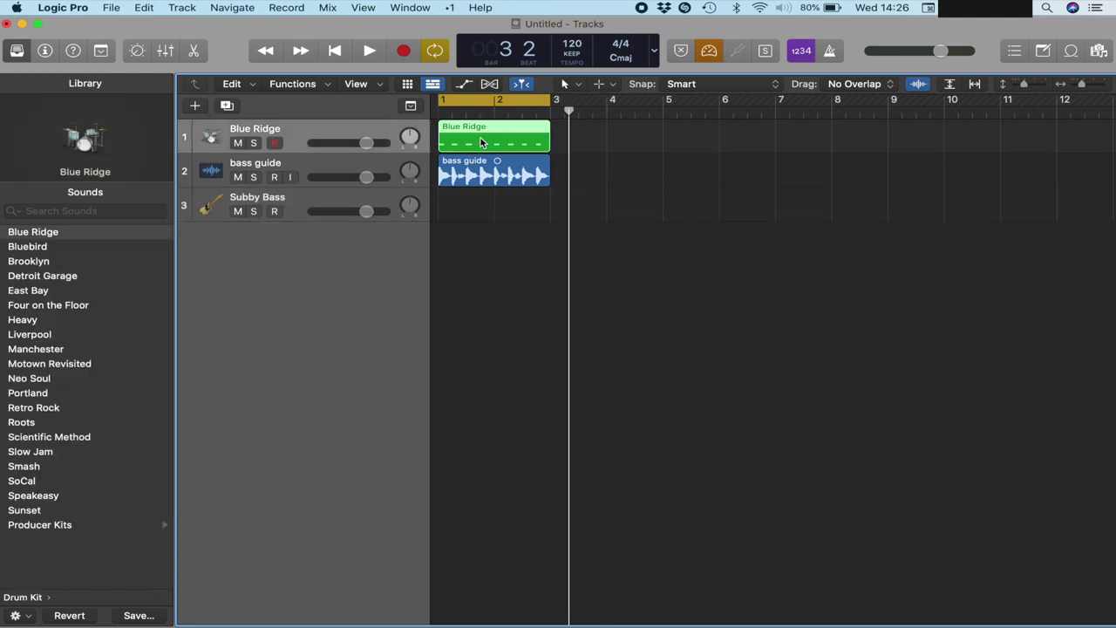
pyautogui.click(314, 197)
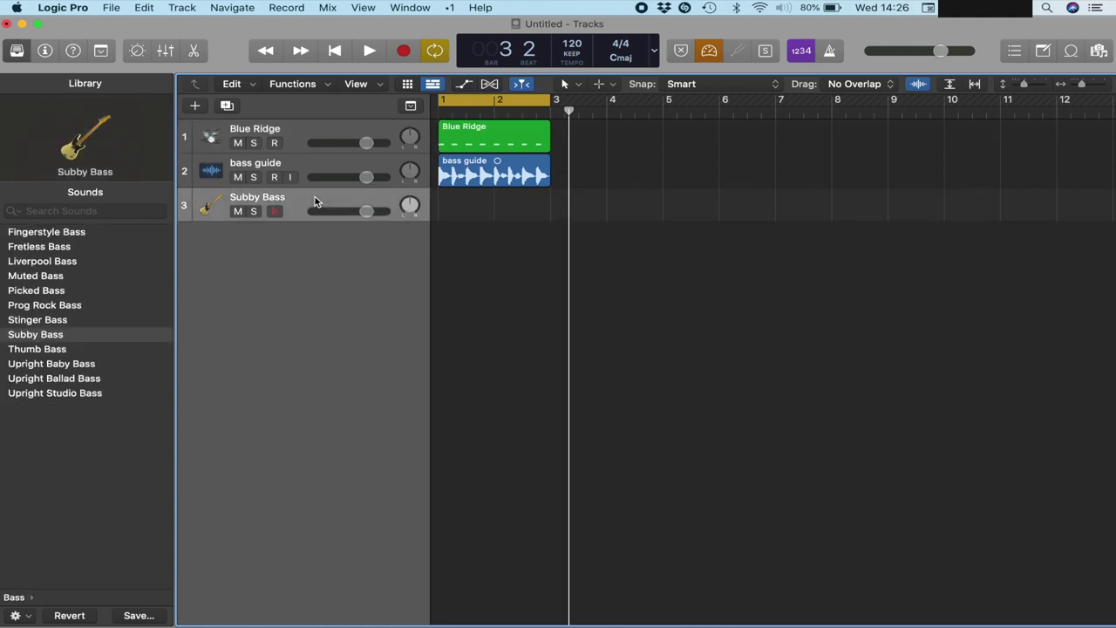
pyautogui.press('r')
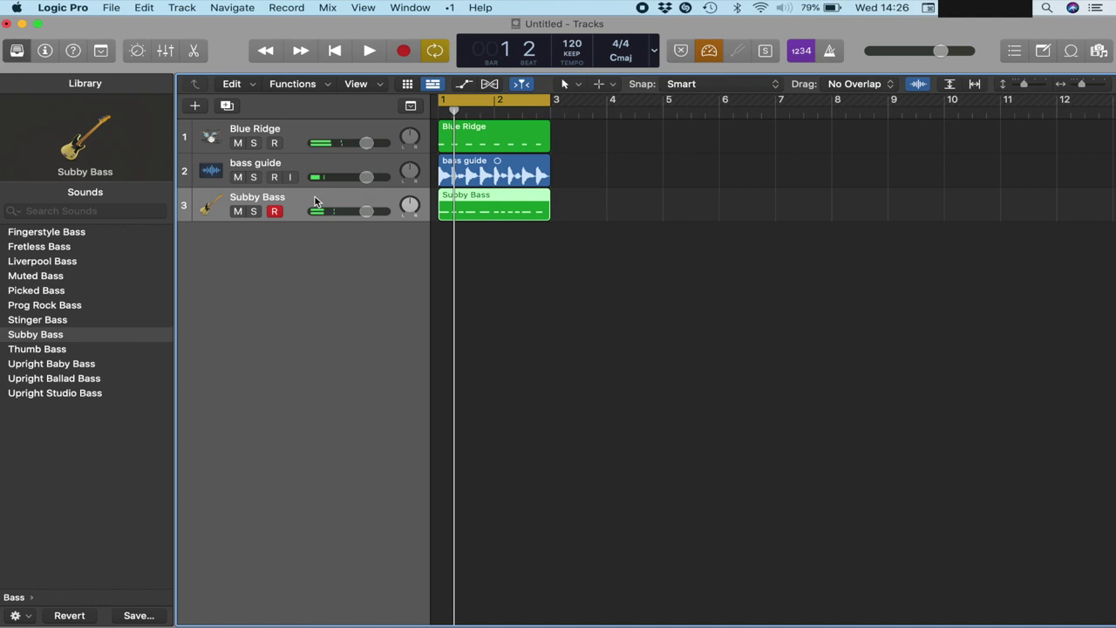
# Step: Open the bass notes in the Piano Roll and raise the short low note to F#1
pyautogui.press('super+4')
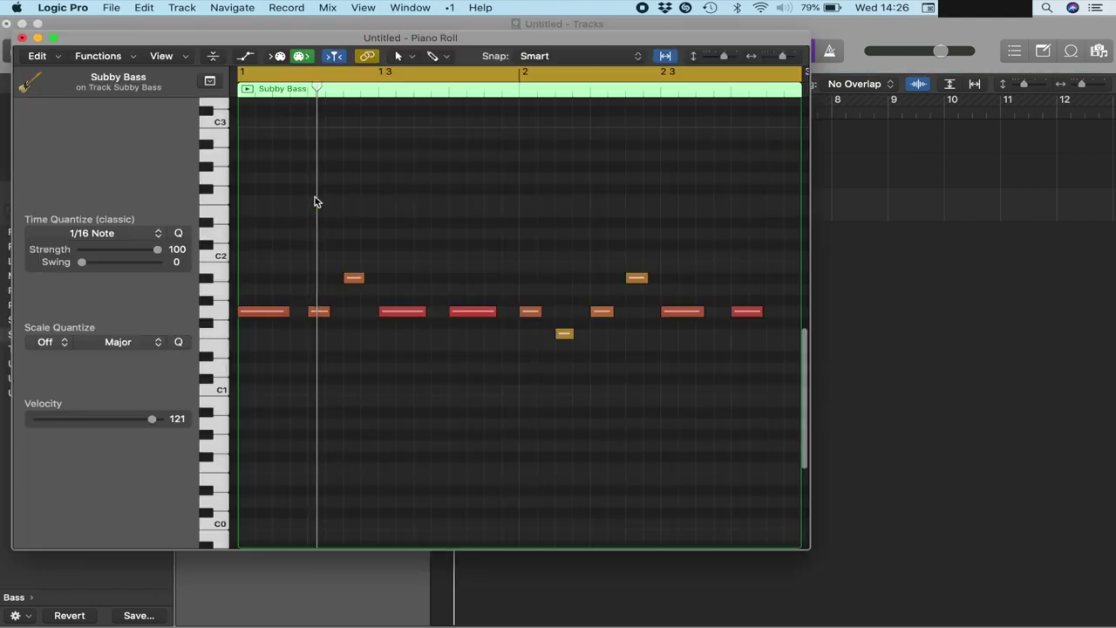
pyautogui.press('space')
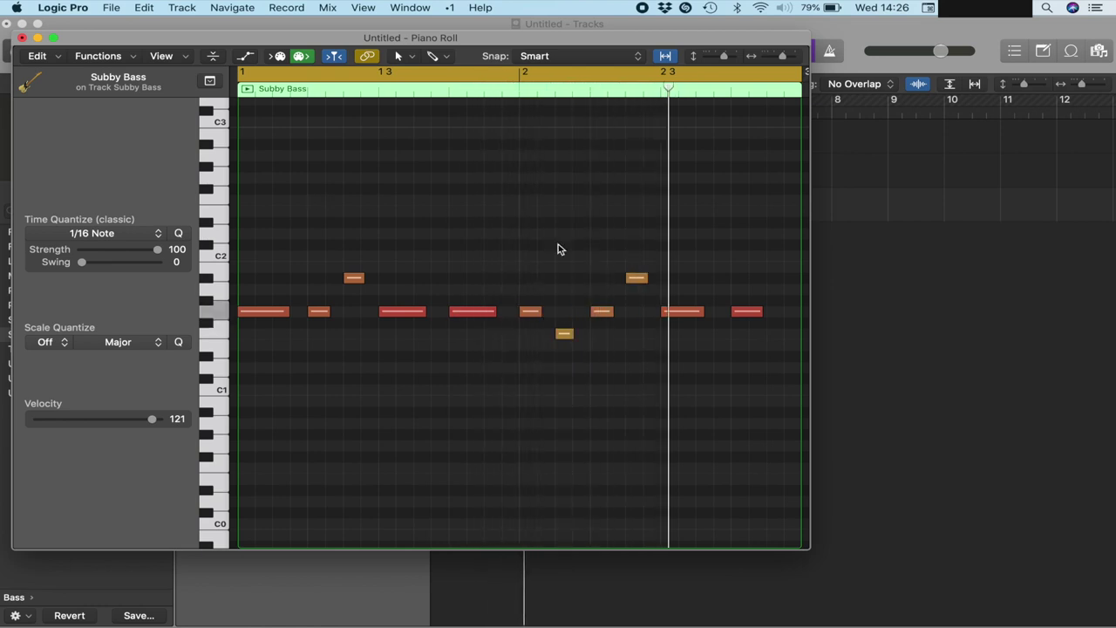
pyautogui.click(565, 333)
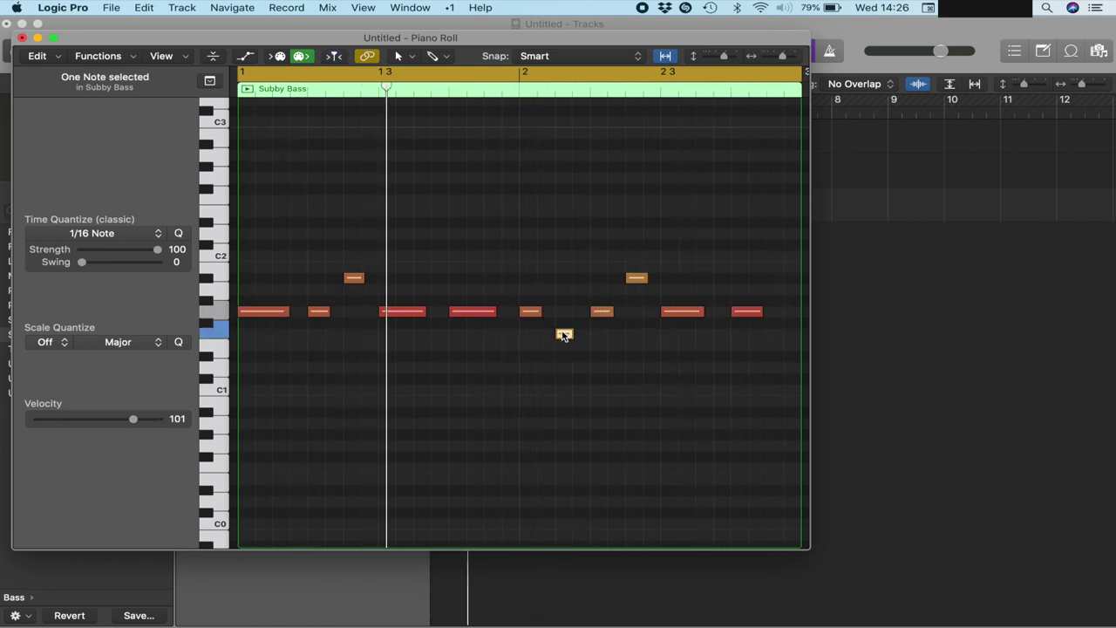
pyautogui.moveTo(565, 334); pyautogui.dragTo(564, 325)
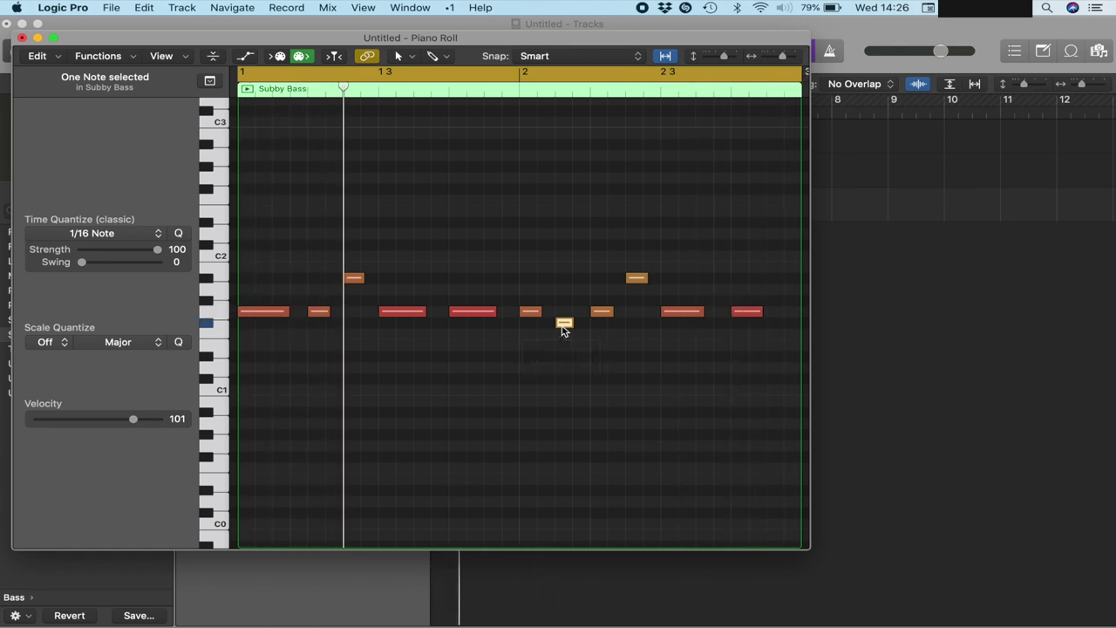
# Step: Give all 11 bass notes a fixed velocity of 110 with a MIDI transform
pyautogui.press('super+a')
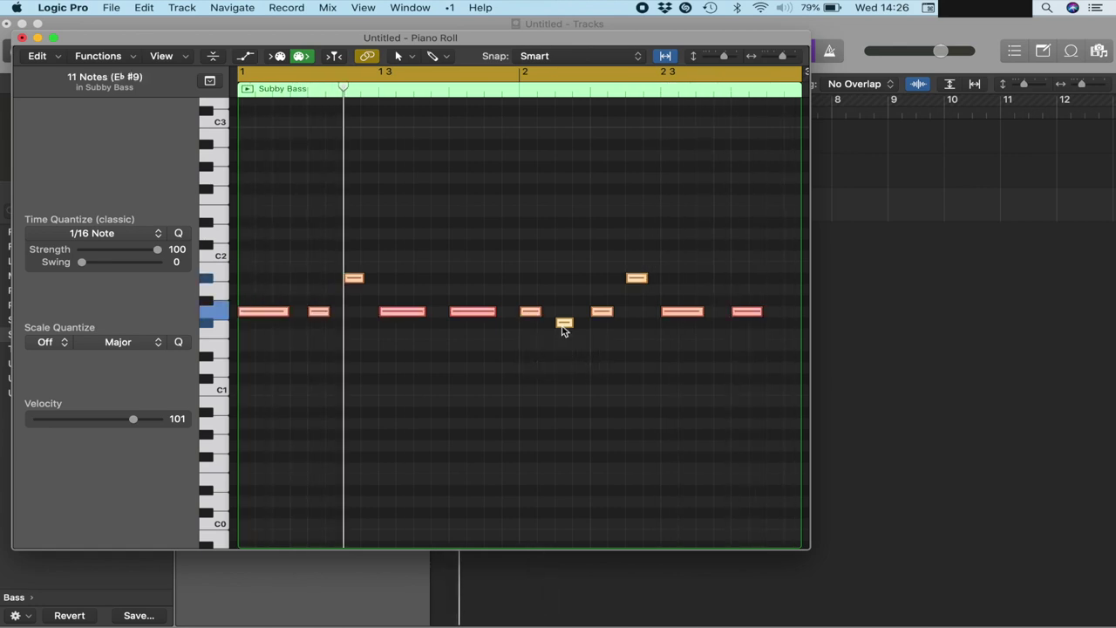
pyautogui.click(563, 325)
pyautogui.press('super+0')
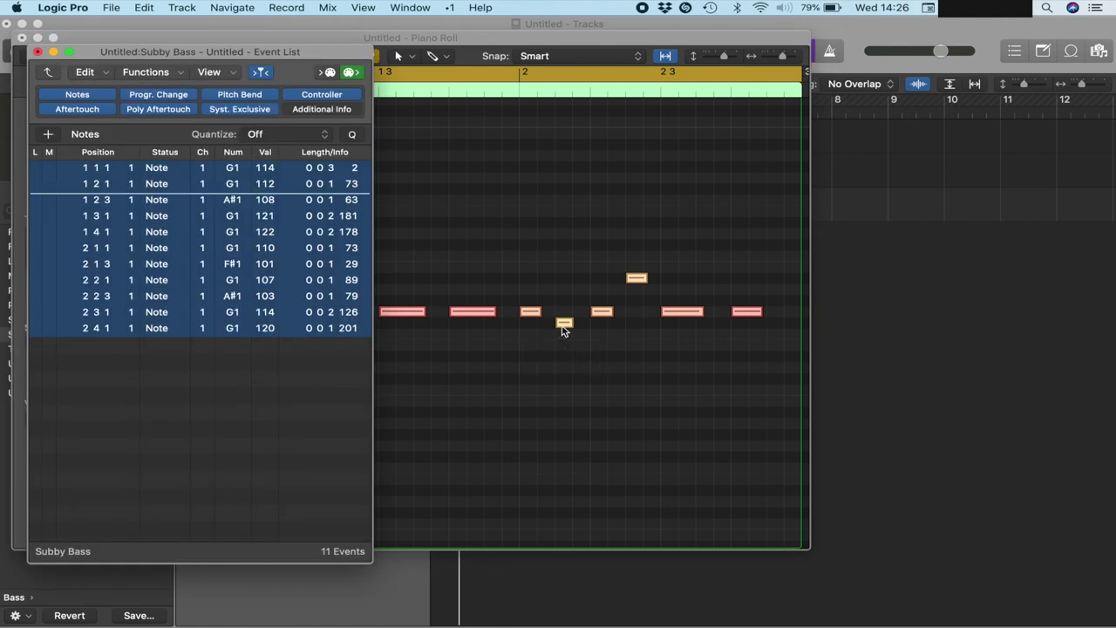
pyautogui.click(150, 73)
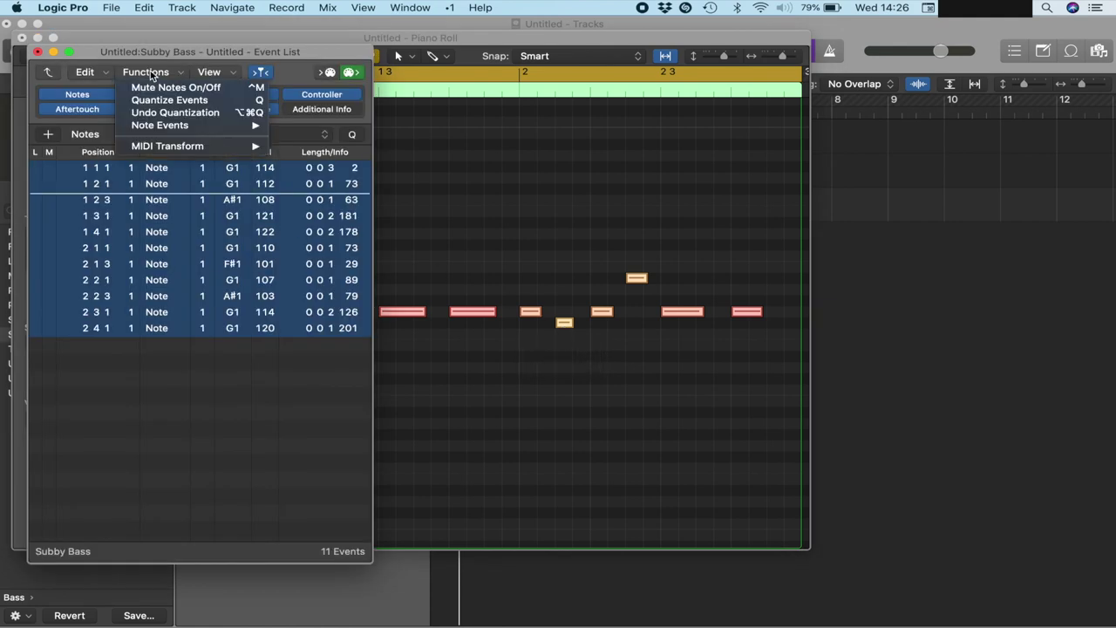
pyautogui.moveTo(149, 145)
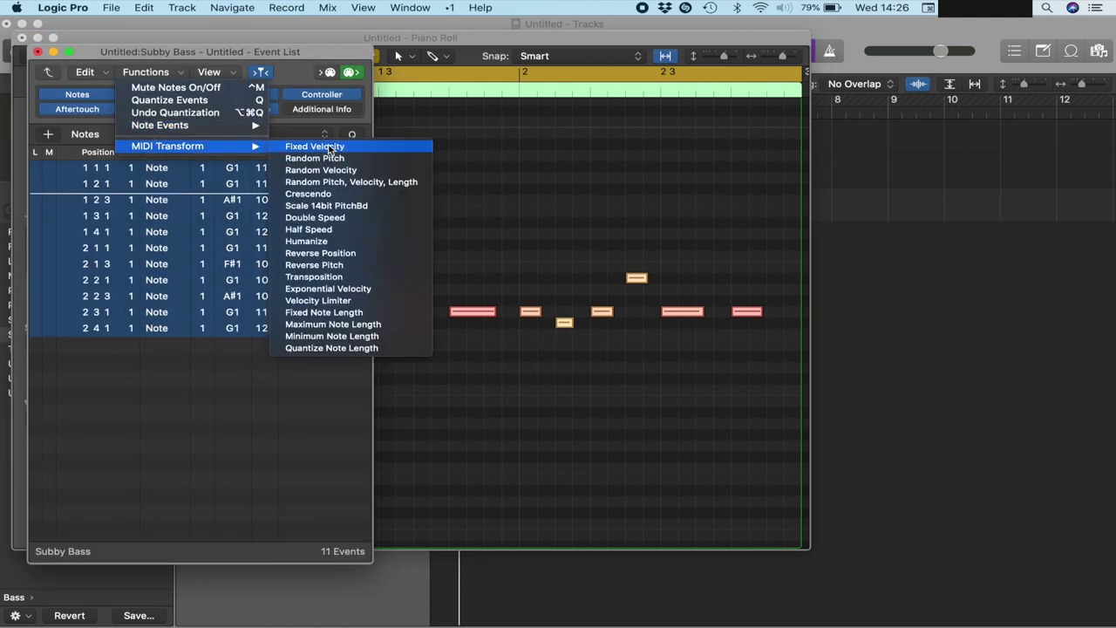
pyautogui.click(322, 146)
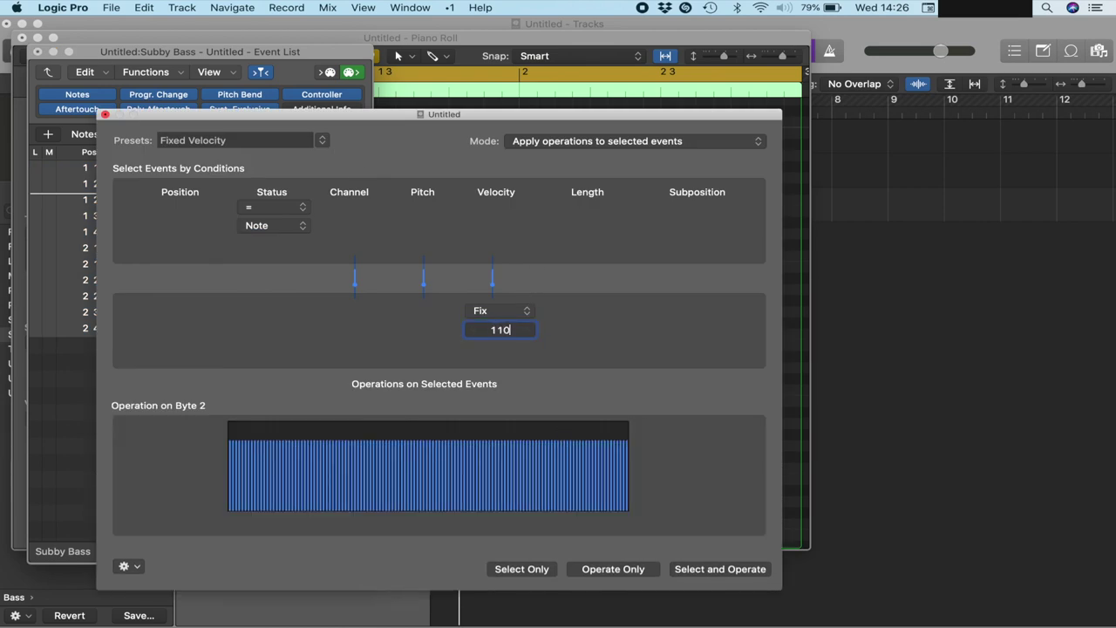
pyautogui.press('Return')
pyautogui.click(608, 571)
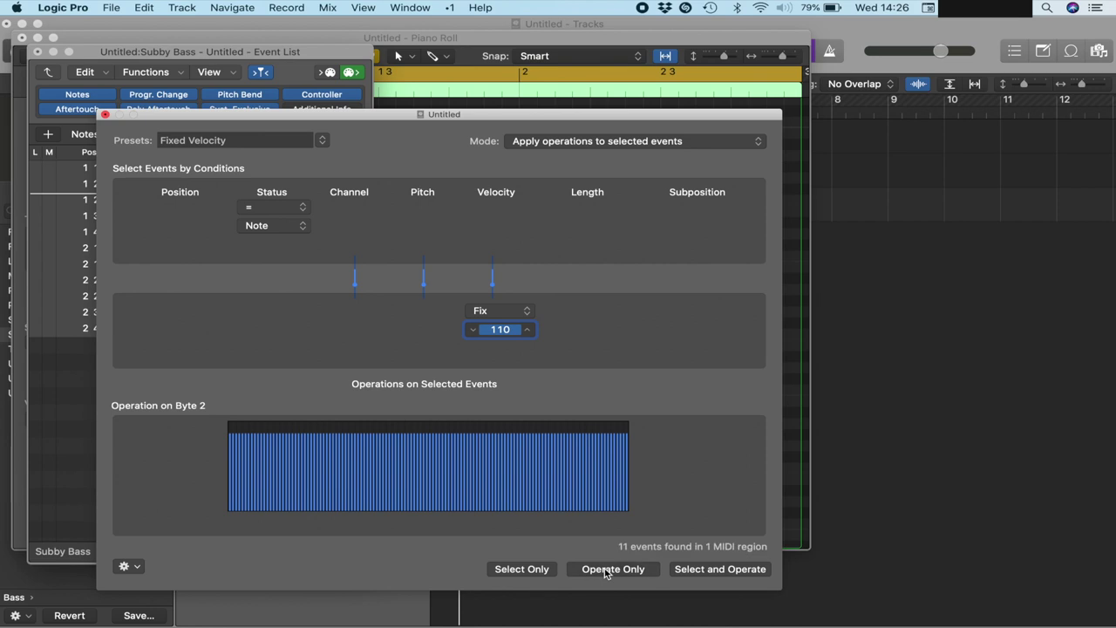
pyautogui.click(104, 114)
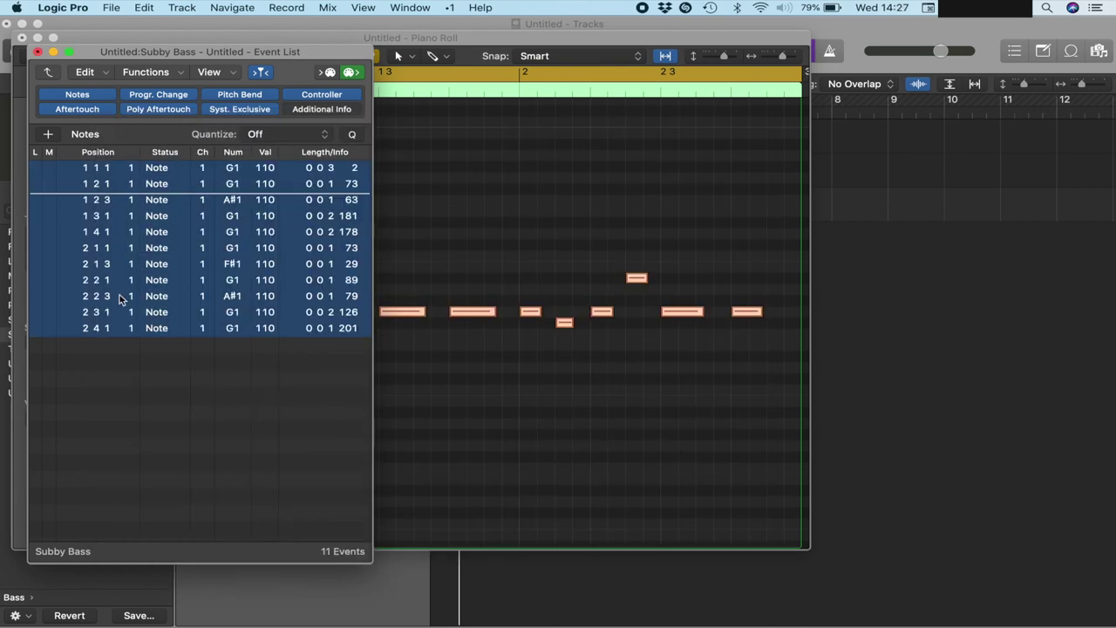
# Step: Close the event list and note editor, then play back the bass line
pyautogui.click(37, 52)
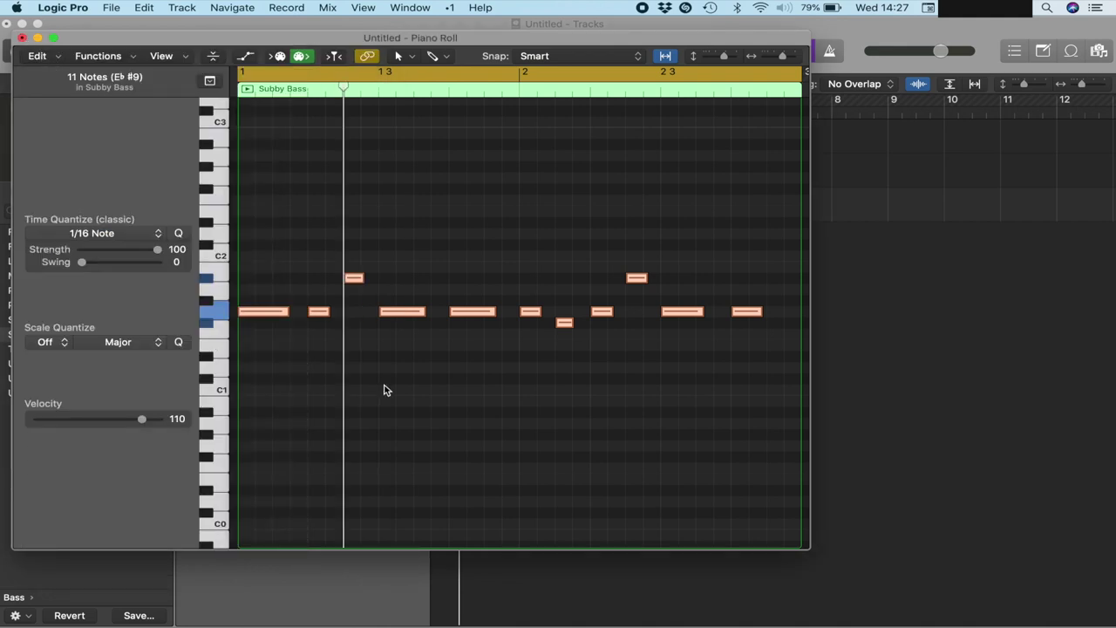
pyautogui.click(383, 390)
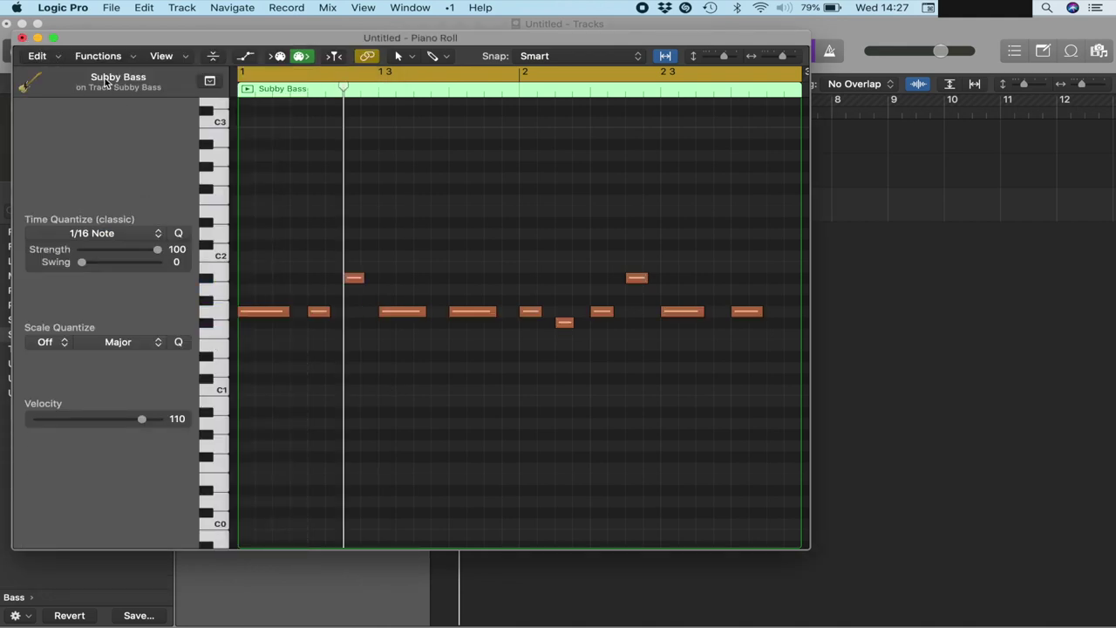
pyautogui.click(22, 37)
pyautogui.press('space')
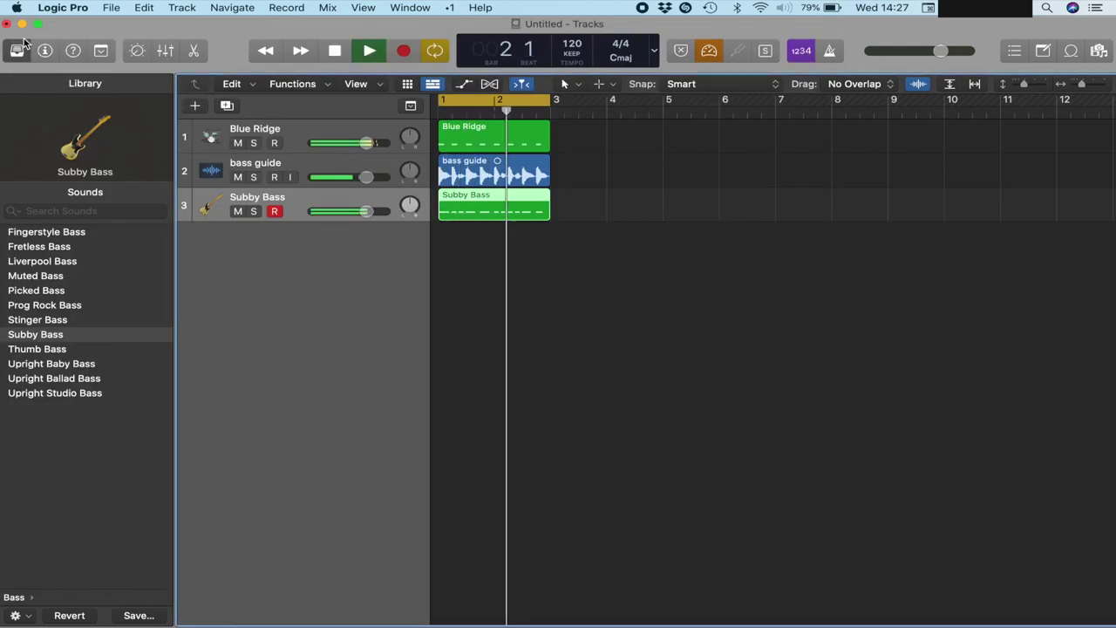
# Step: Mute the bass guide track, show the Inspector instead of the Library, and disable Low Latency Mode
pyautogui.click(238, 177)
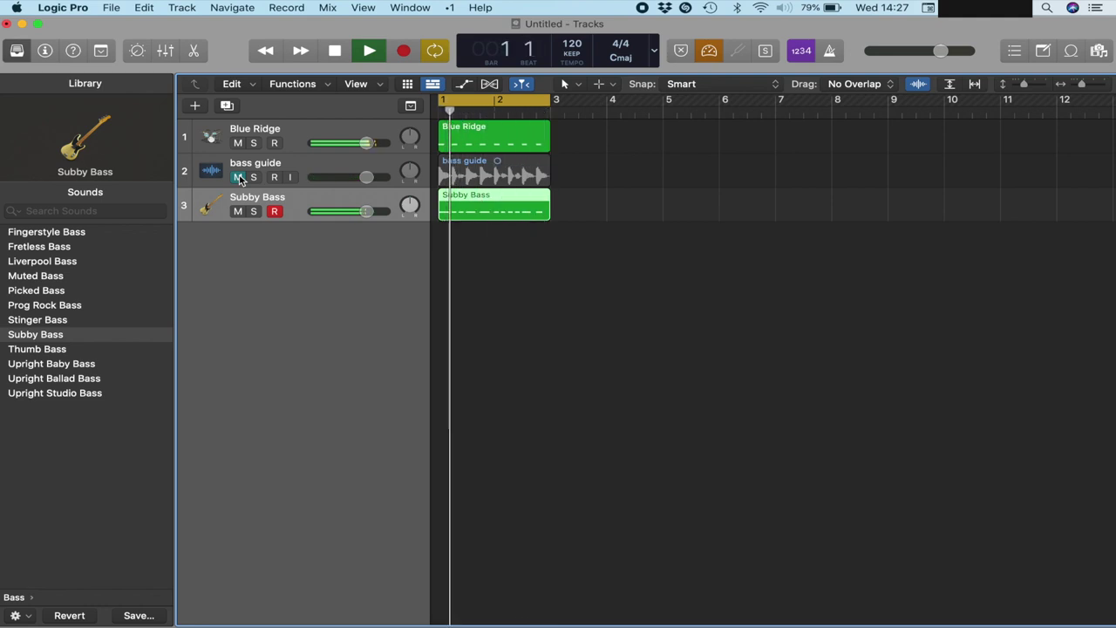
pyautogui.press('space')
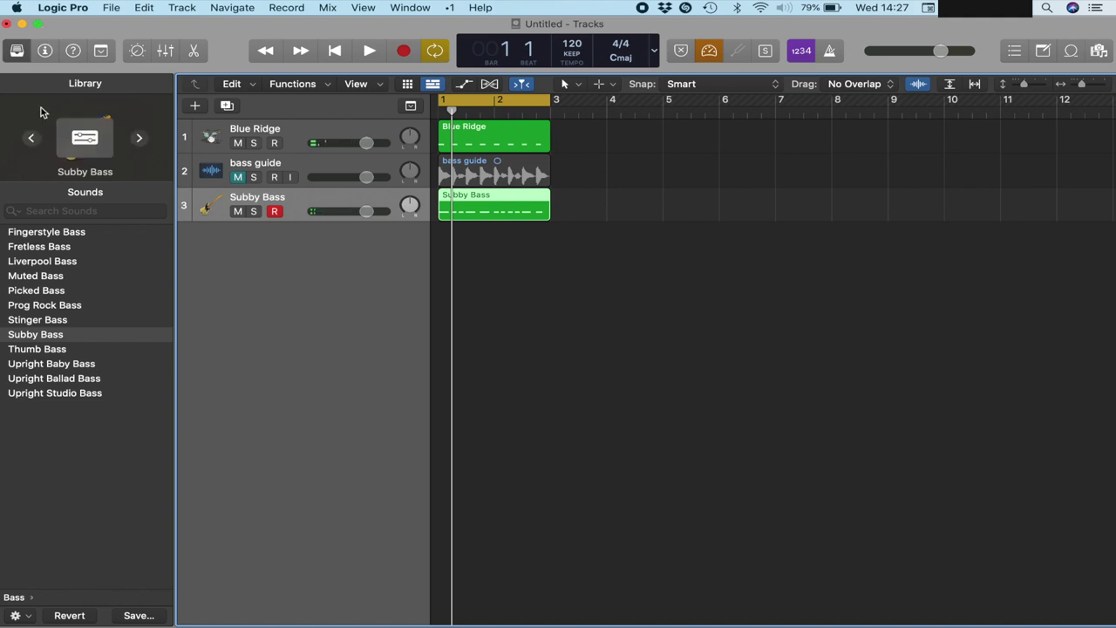
pyautogui.click(39, 51)
pyautogui.click(16, 51)
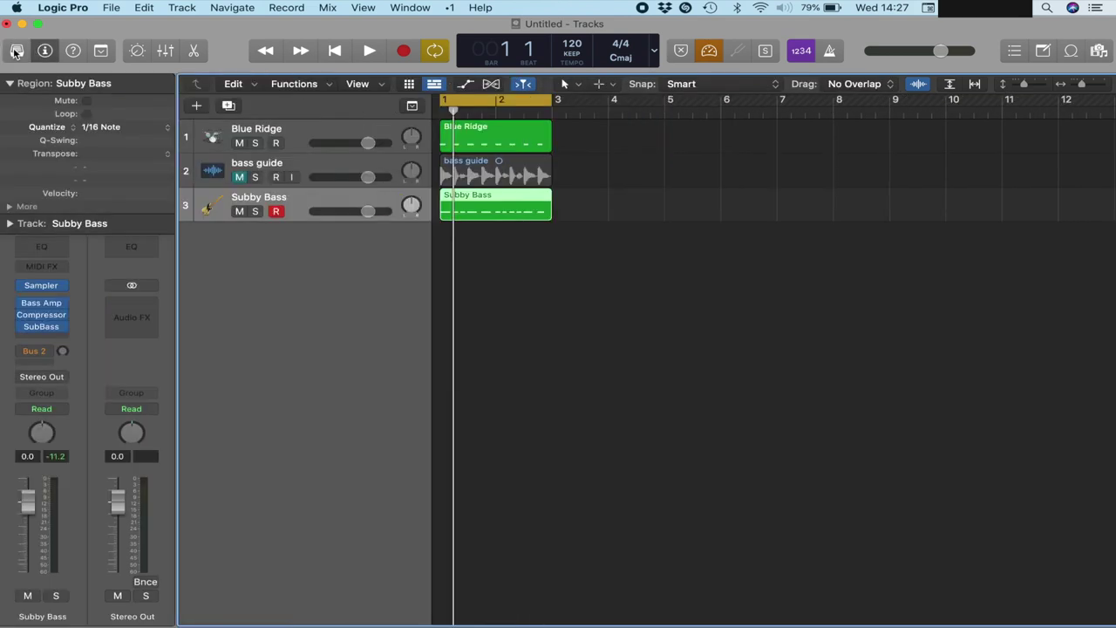
pyautogui.click(709, 51)
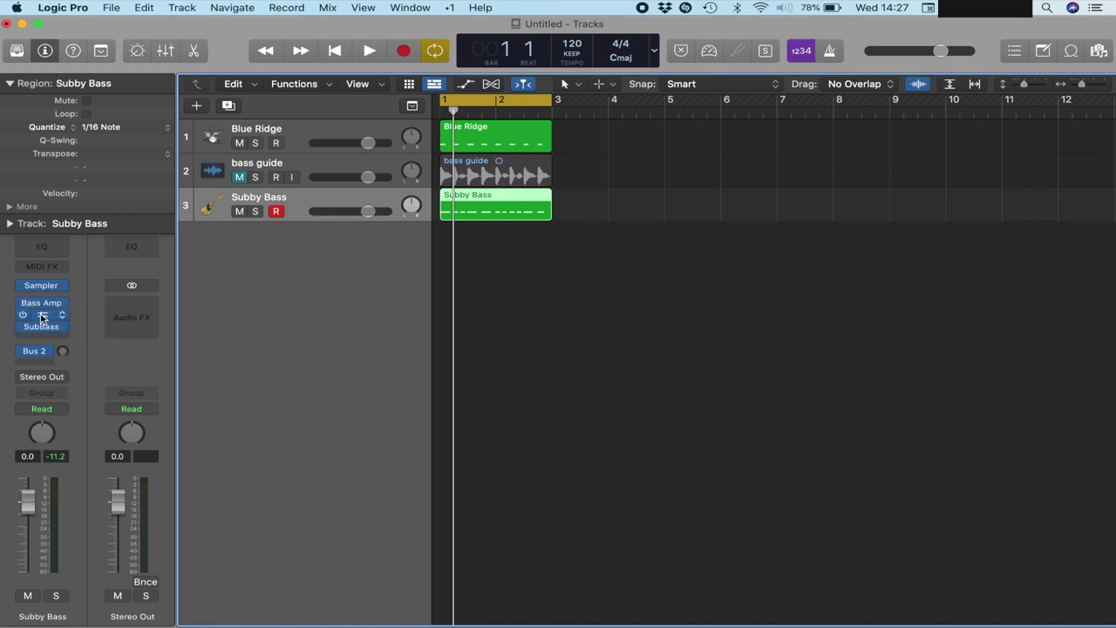
pyautogui.click(41, 318)
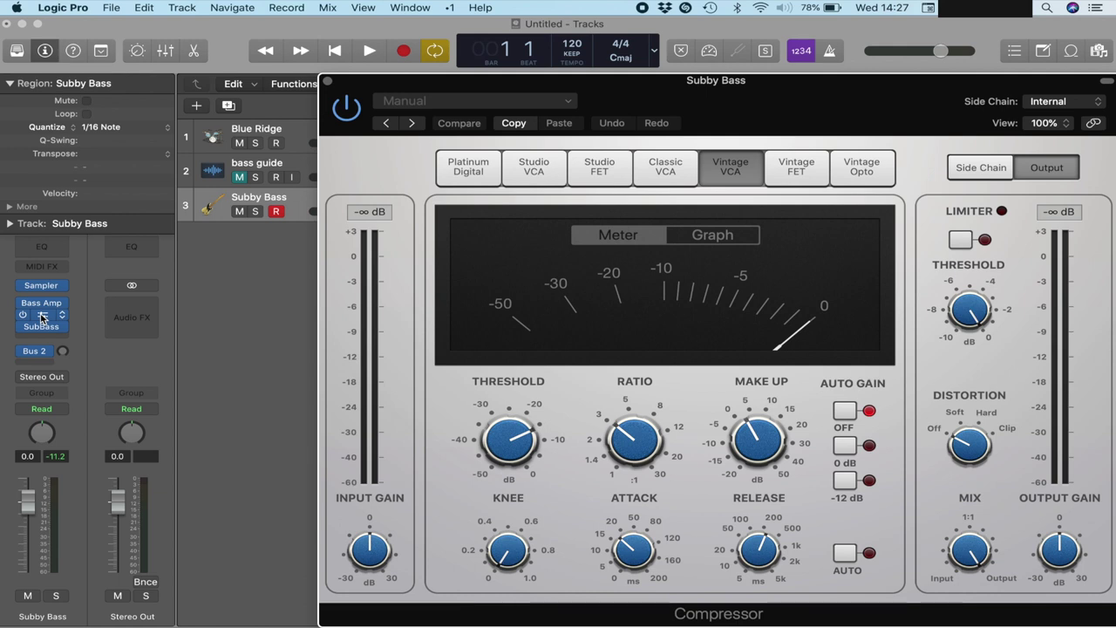
# Step: Load the 03 Guitars > FET Bass preset on the Subby Bass compressor and start playback
pyautogui.click(489, 101)
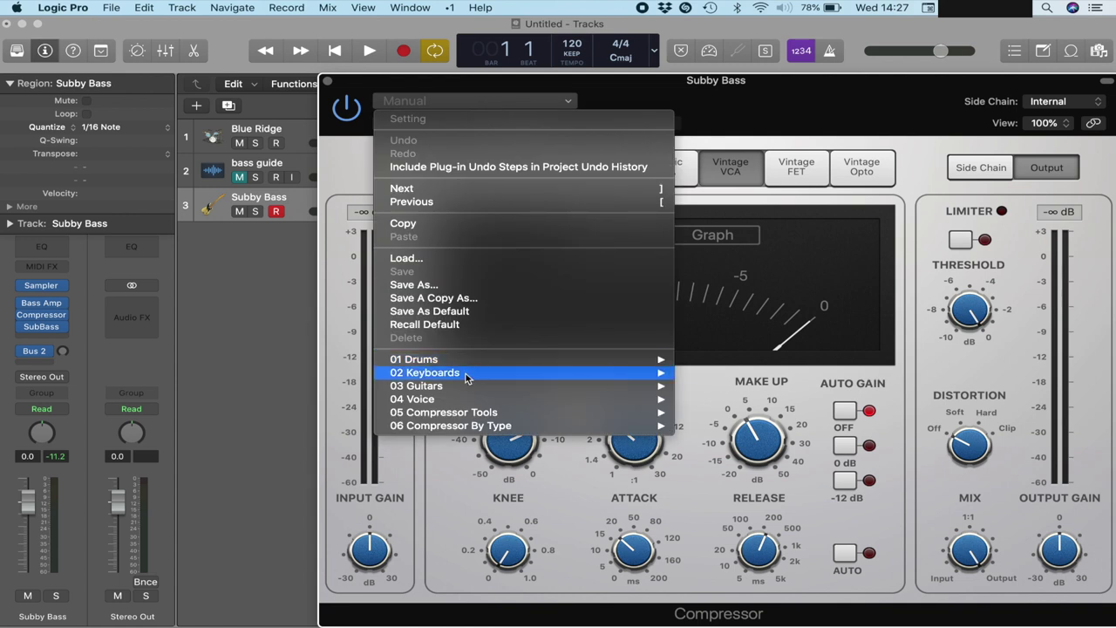
pyautogui.moveTo(457, 392)
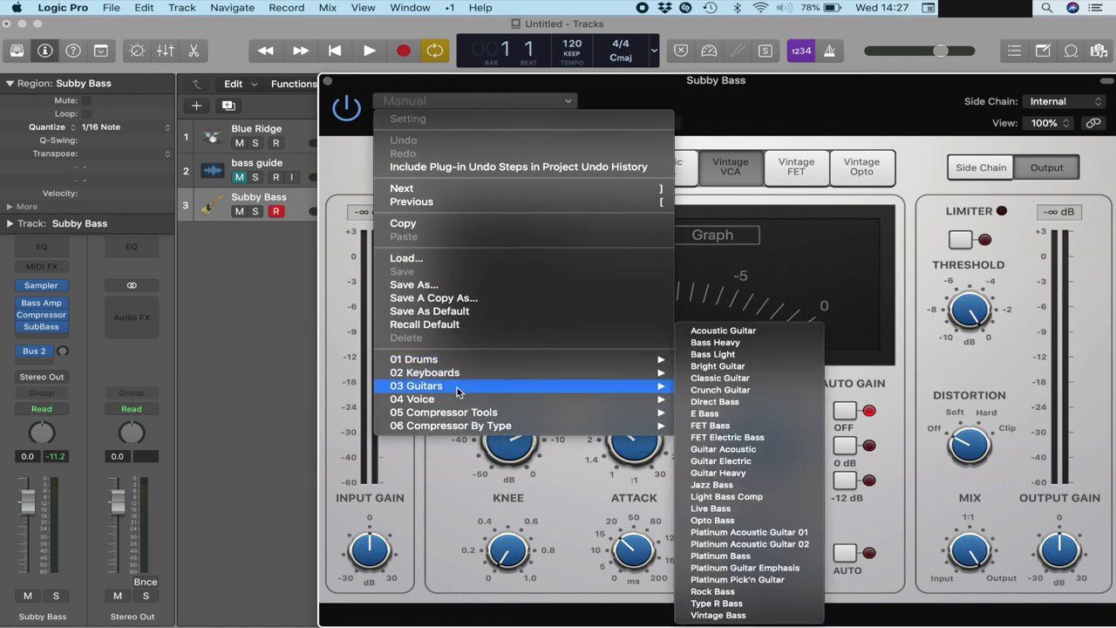
pyautogui.click(735, 427)
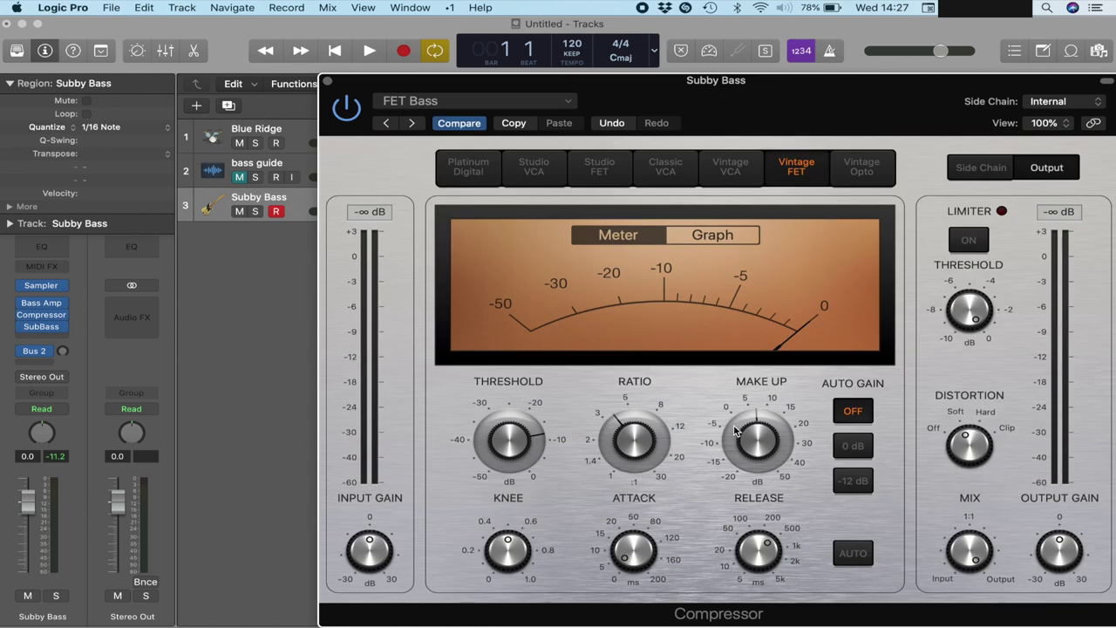
pyautogui.moveTo(669, 408)
pyautogui.press('space')
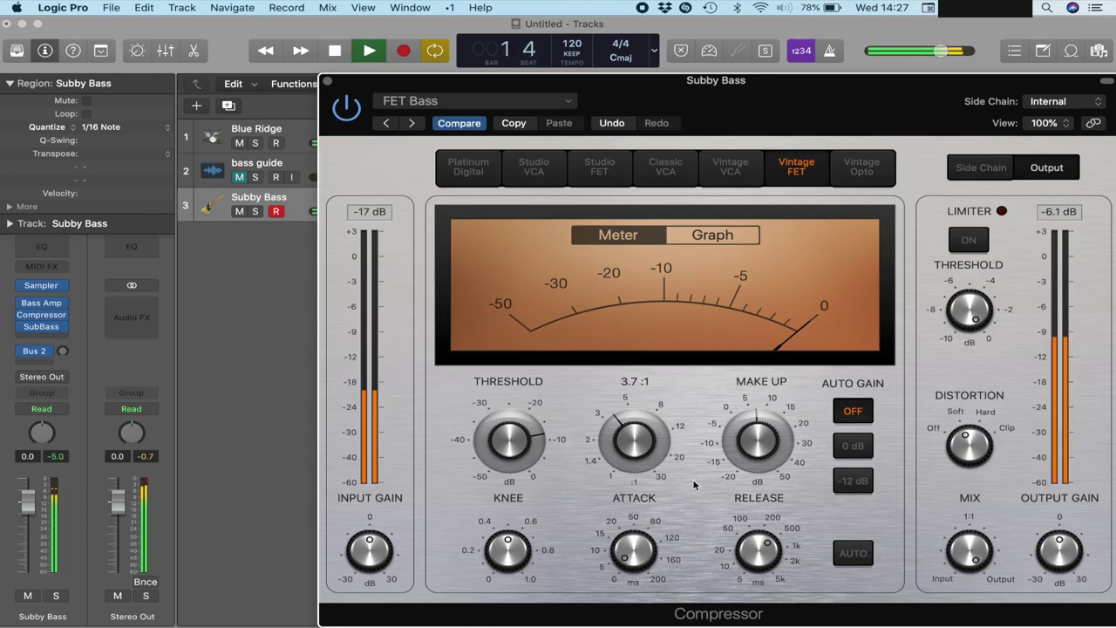
# Step: Set the compressor to threshold -23.5 dB, ratio 3.5:1 and make-up gain 0 dB
pyautogui.moveTo(533, 452)
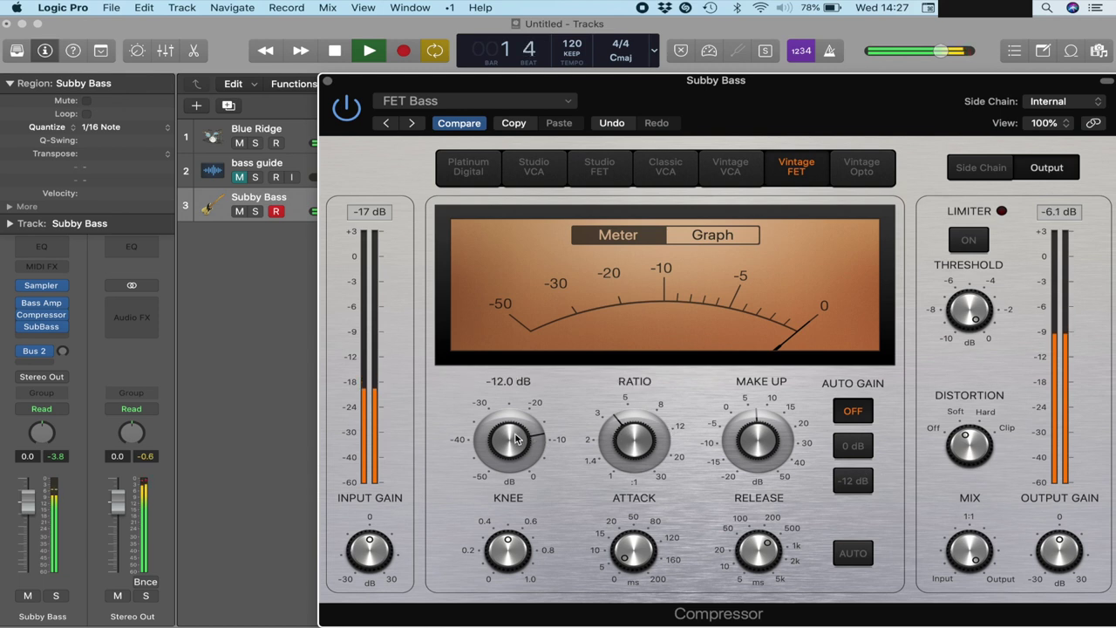
pyautogui.moveTo(515, 441); pyautogui.dragTo(515, 485)
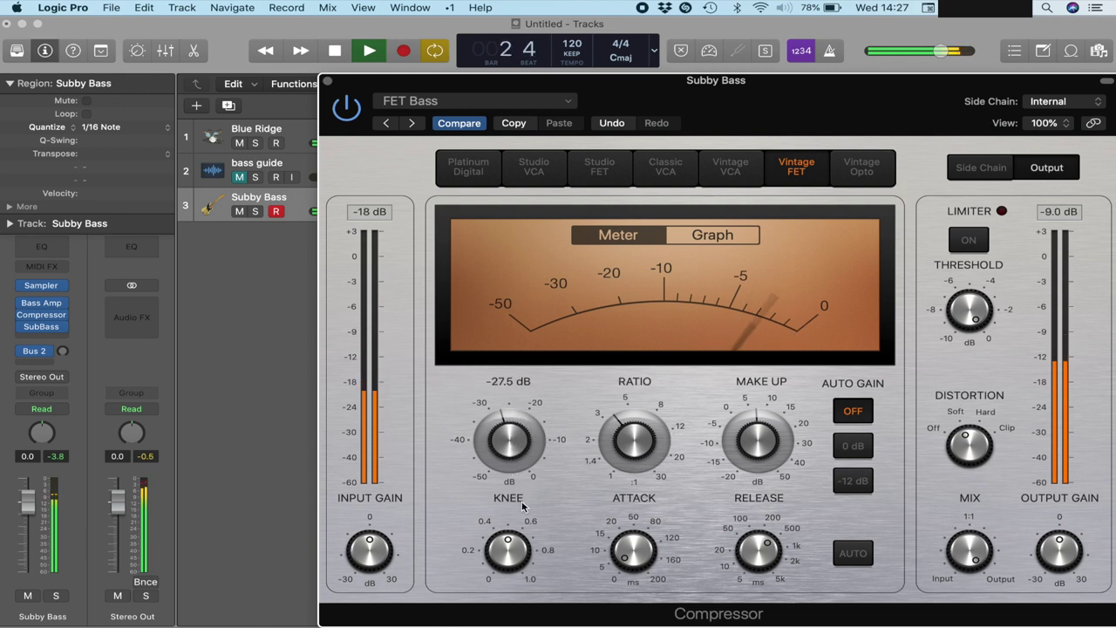
pyautogui.moveTo(630, 443)
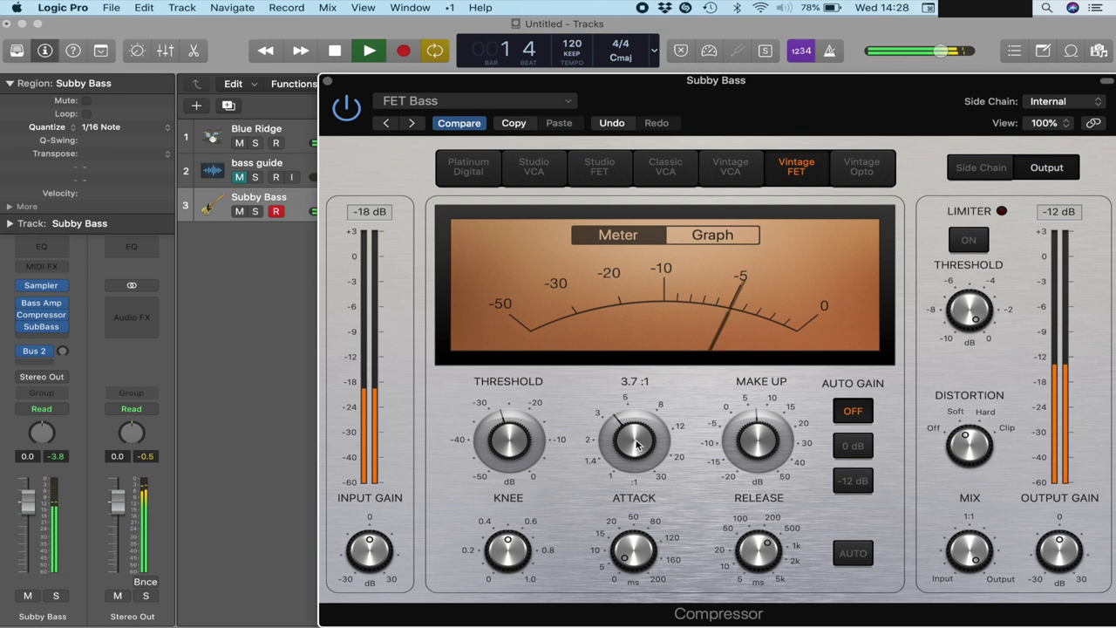
pyautogui.moveTo(630, 443); pyautogui.dragTo(597, 459)
pyautogui.moveTo(507, 436)
pyautogui.mouseDown()
pyautogui.moveTo(499, 462)
pyautogui.moveTo(514, 427)
pyautogui.mouseUp()
pyautogui.moveTo(758, 436); pyautogui.dragTo(758, 446)
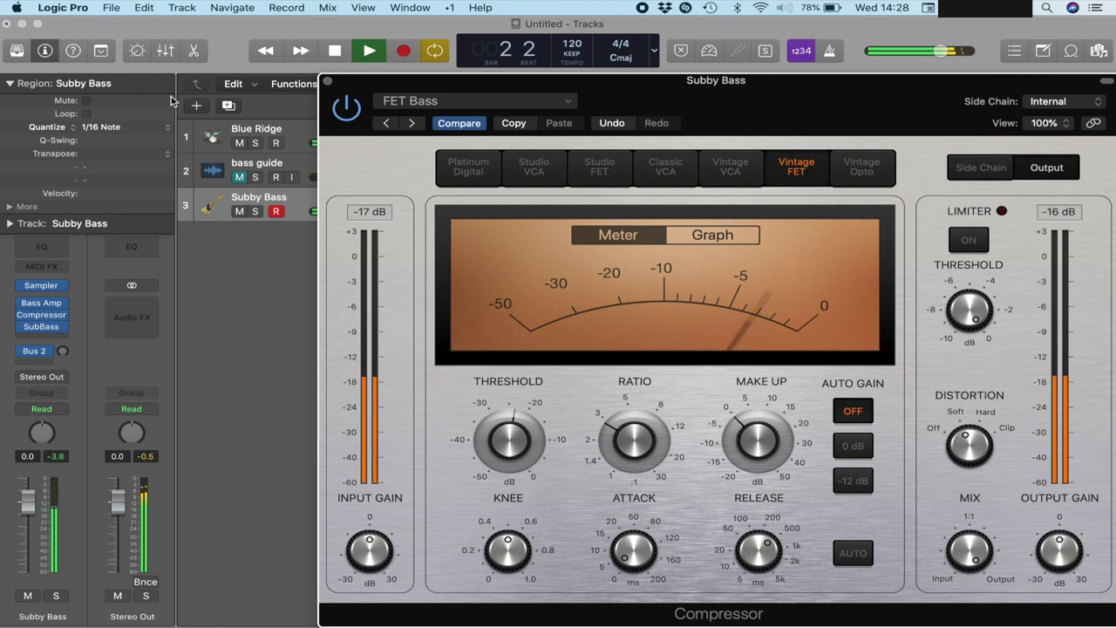
# Step: Close the compressor, set the Subby Bass volume to -2.2 dB and stop playback
pyautogui.click(327, 81)
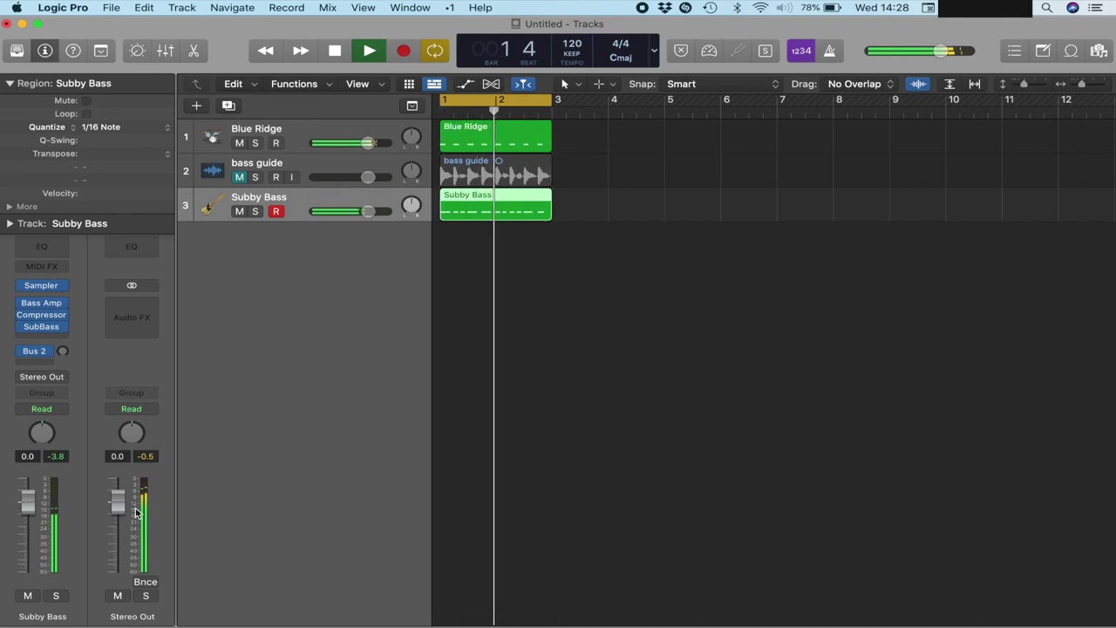
pyautogui.click(368, 211)
pyautogui.moveTo(368, 211); pyautogui.dragTo(359, 211)
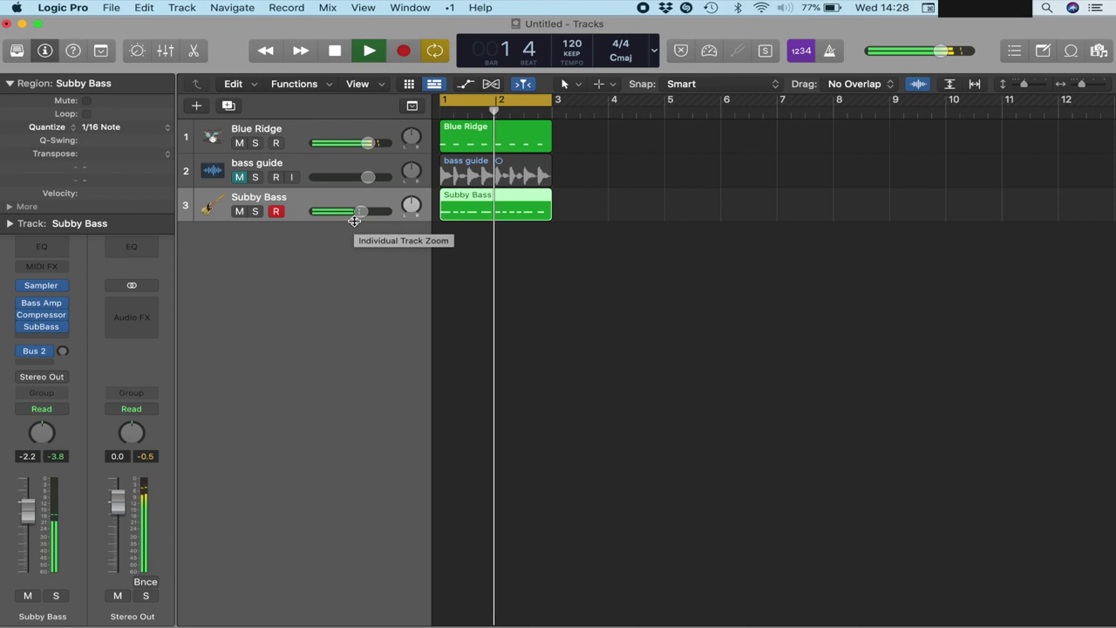
pyautogui.press('space')
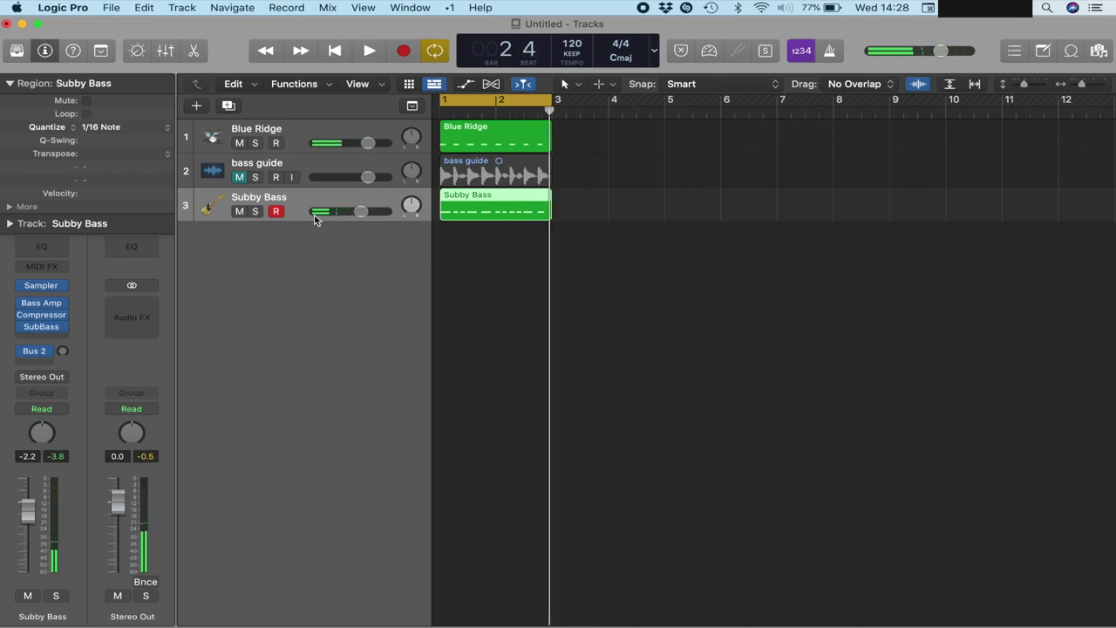
pyautogui.click(283, 132)
# Step: Rename the Blue Ridge drum track to BD
pyautogui.doubleClick(254, 129)
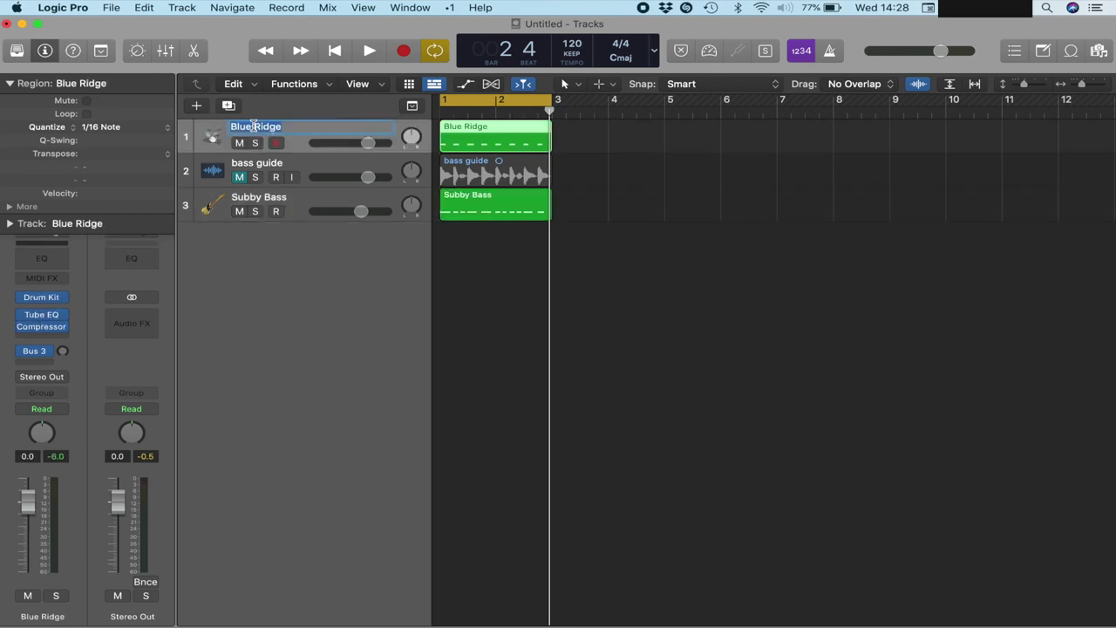
pyautogui.write('BD')
pyautogui.press('Return')
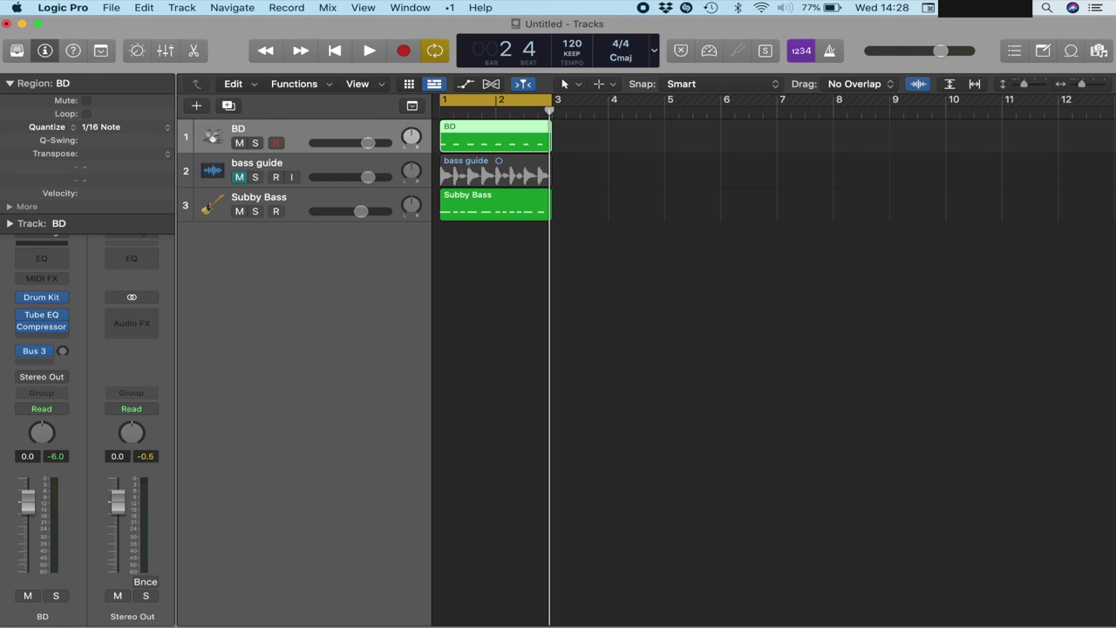
# Step: Colour the BD region red and the Subby Bass region dark red
pyautogui.hotkey('alt', 'c')
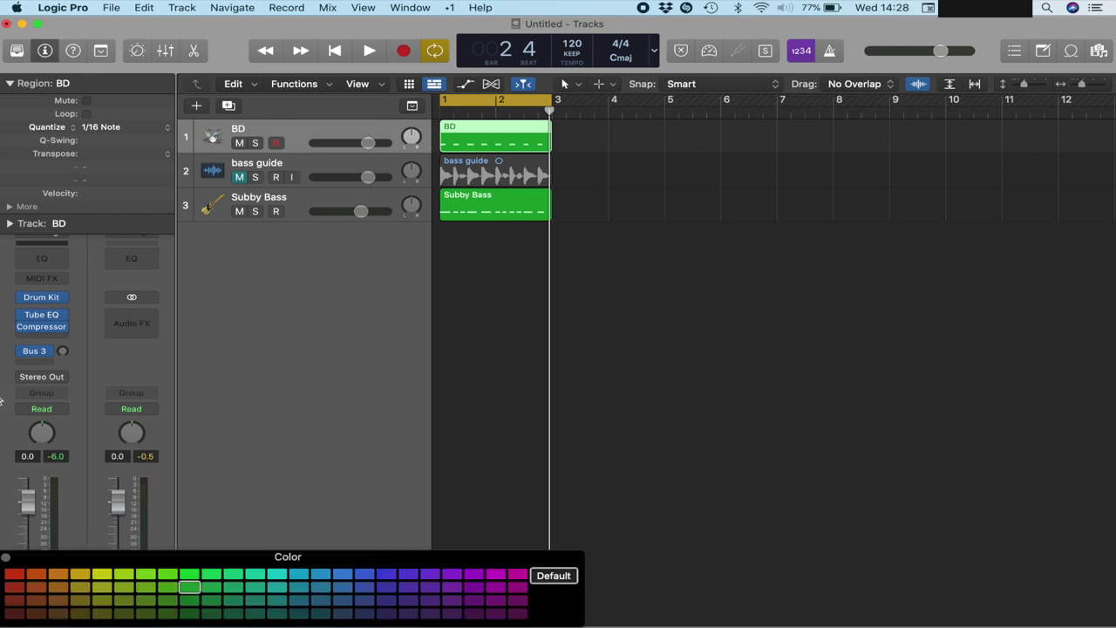
pyautogui.moveTo(237, 563); pyautogui.dragTo(688, 366)
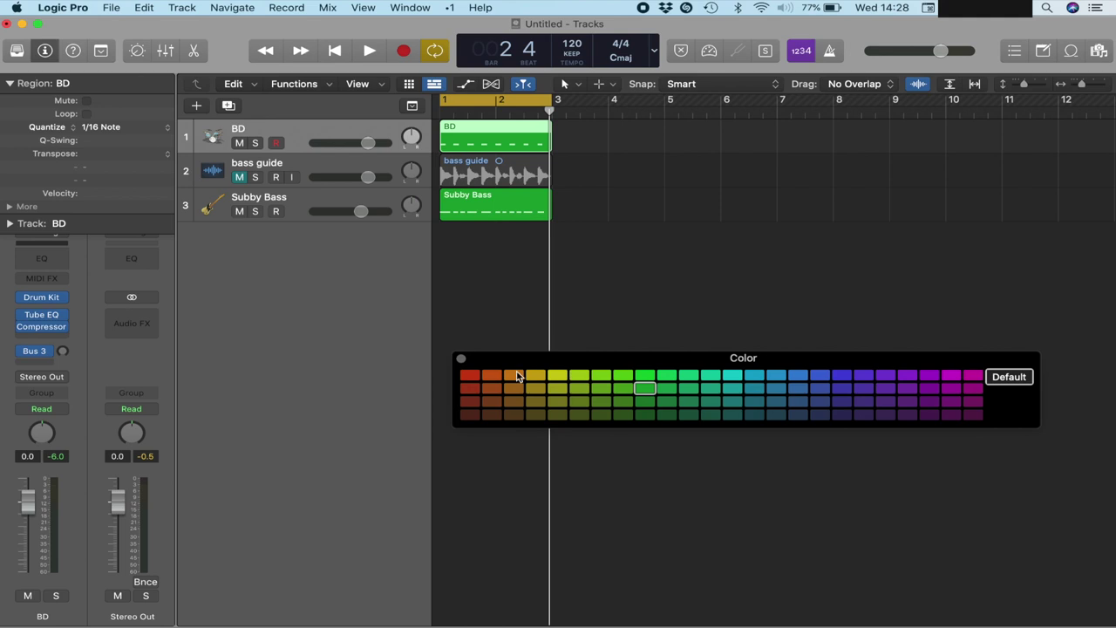
pyautogui.click(470, 376)
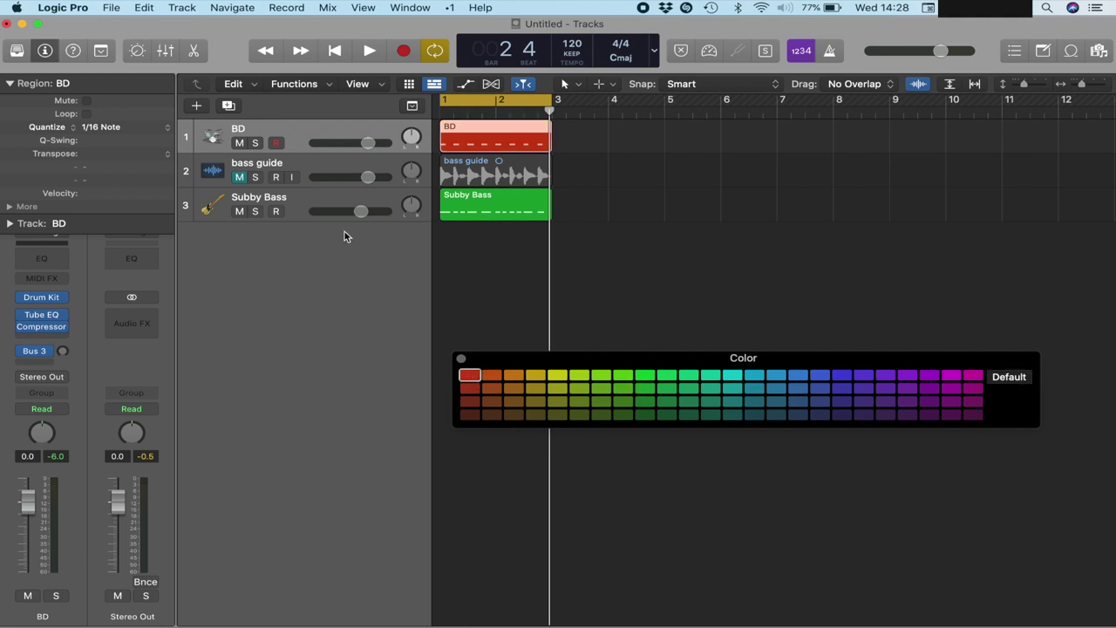
pyautogui.click(324, 196)
pyautogui.click(471, 415)
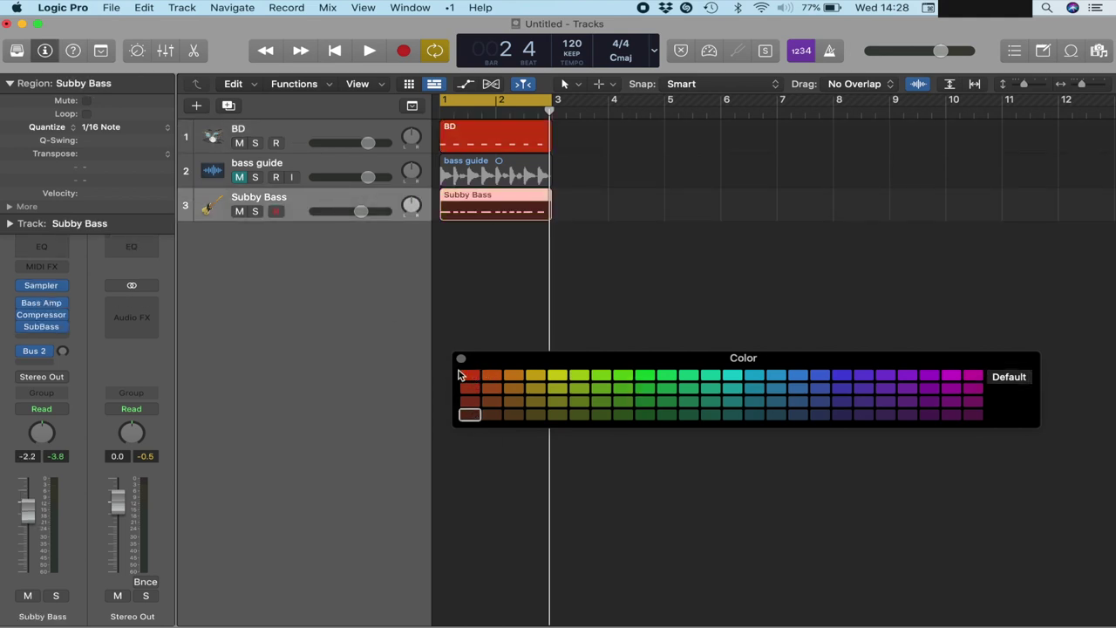
pyautogui.press('super+s')
pyautogui.click(677, 372)
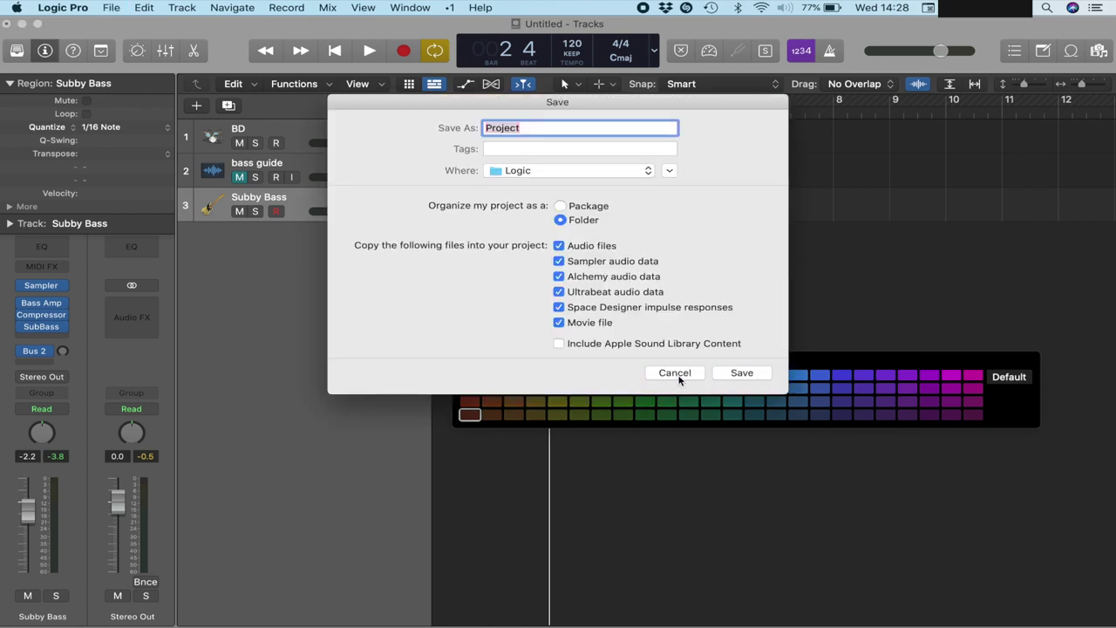
# Step: Delete the bass guide track, close the colour palette and audition the remaining tracks
pyautogui.click(318, 163)
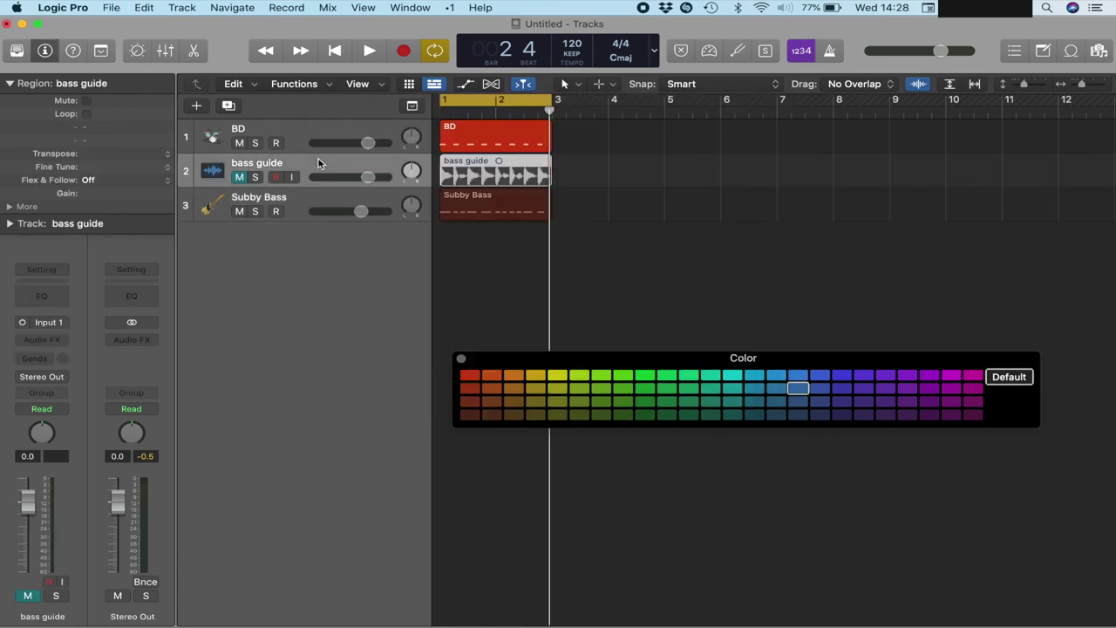
pyautogui.press('Delete')
pyautogui.press('Delete')
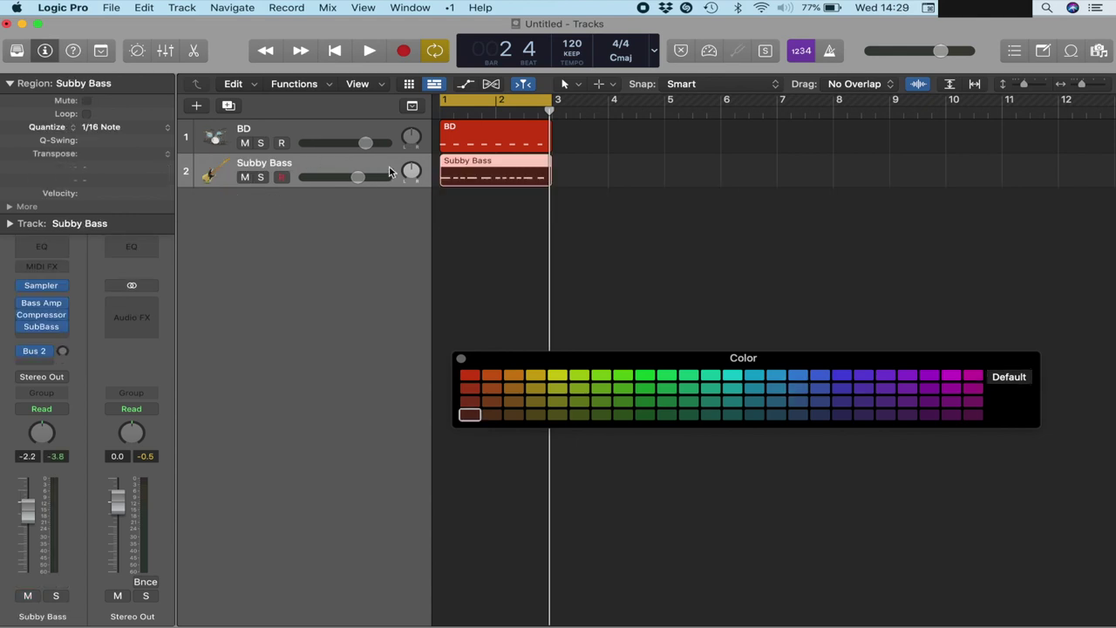
pyautogui.click(463, 361)
pyautogui.press('space')
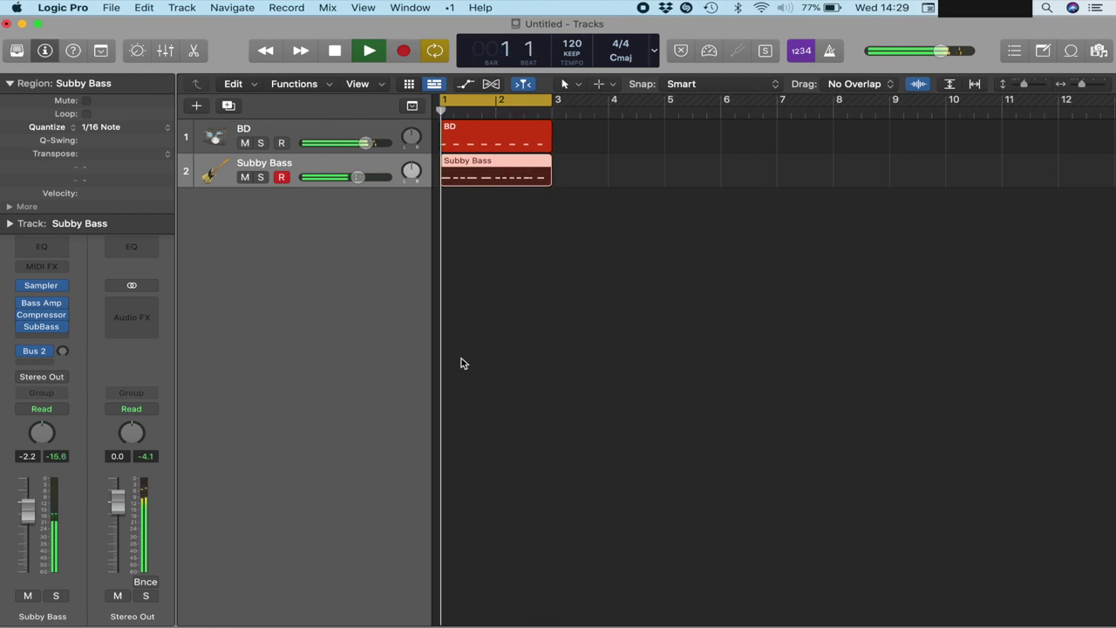
pyautogui.press('space')
# Step: Load the Roland TR-909 kit from the Library's Electronic Drum Kit sounds onto the BD track
pyautogui.click(290, 138)
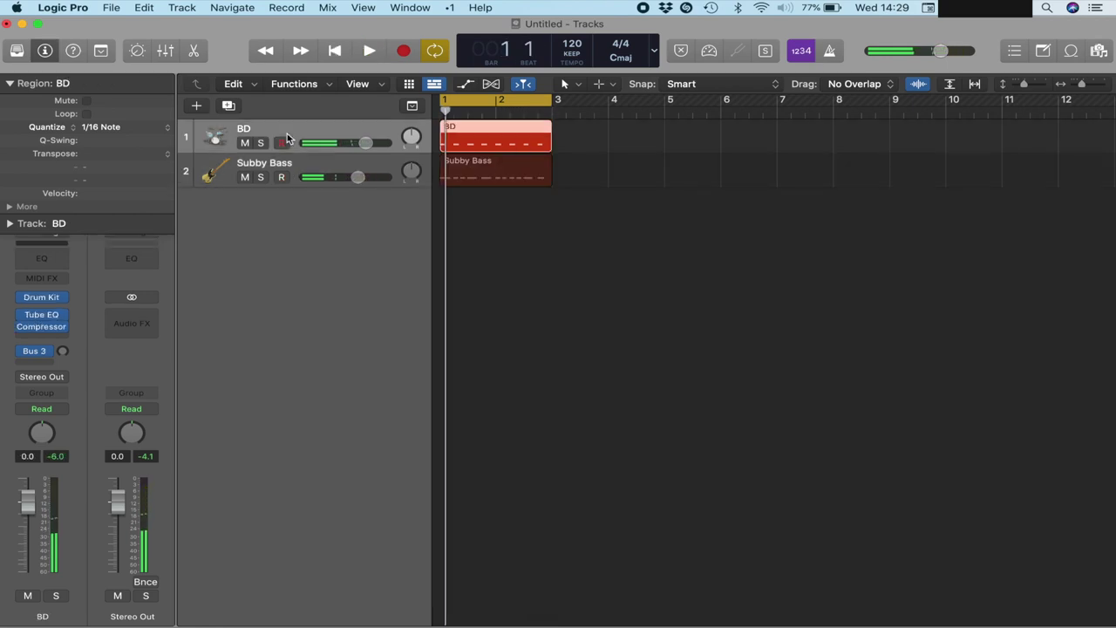
pyautogui.click(10, 83)
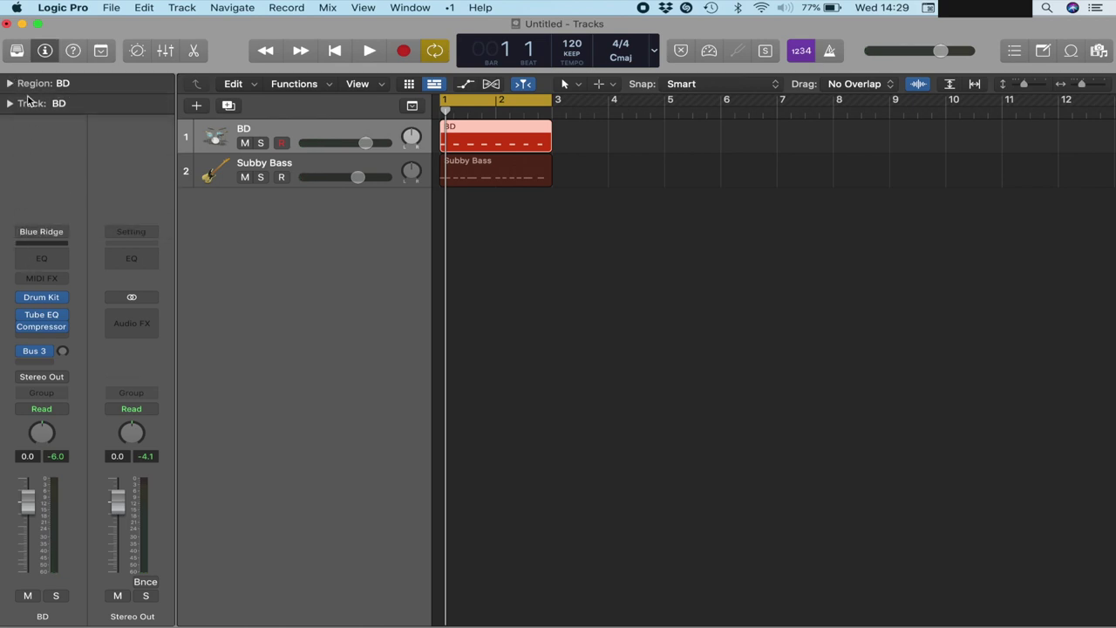
pyautogui.click(16, 50)
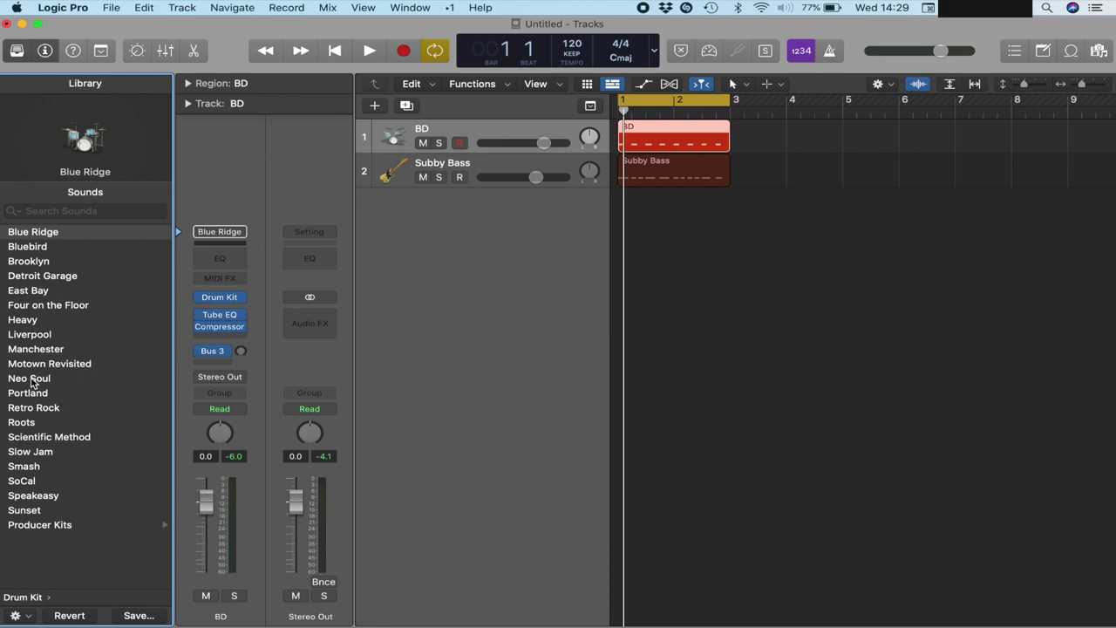
pyautogui.hscroll(-5, 24, 288)
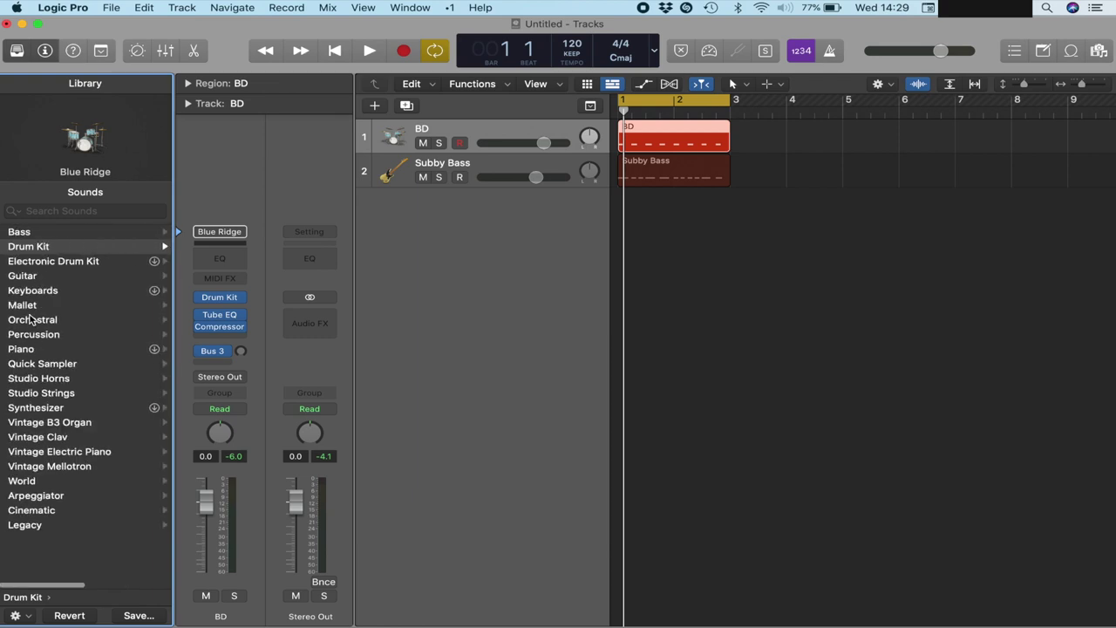
pyautogui.click(39, 263)
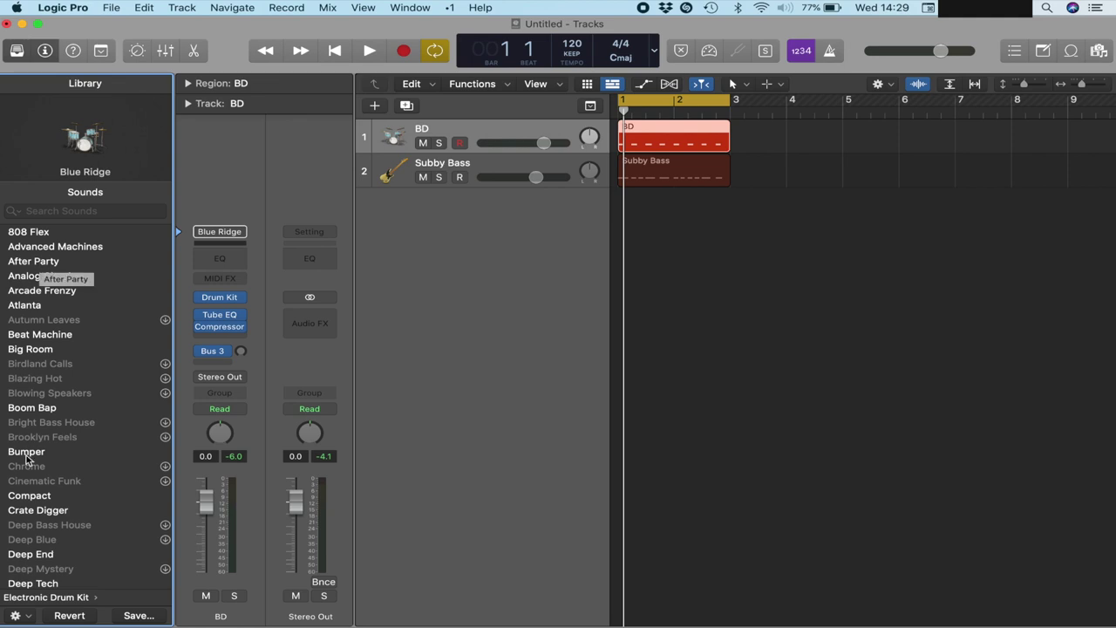
pyautogui.scroll(-10, 26, 497)
pyautogui.scroll(-12, 32, 508)
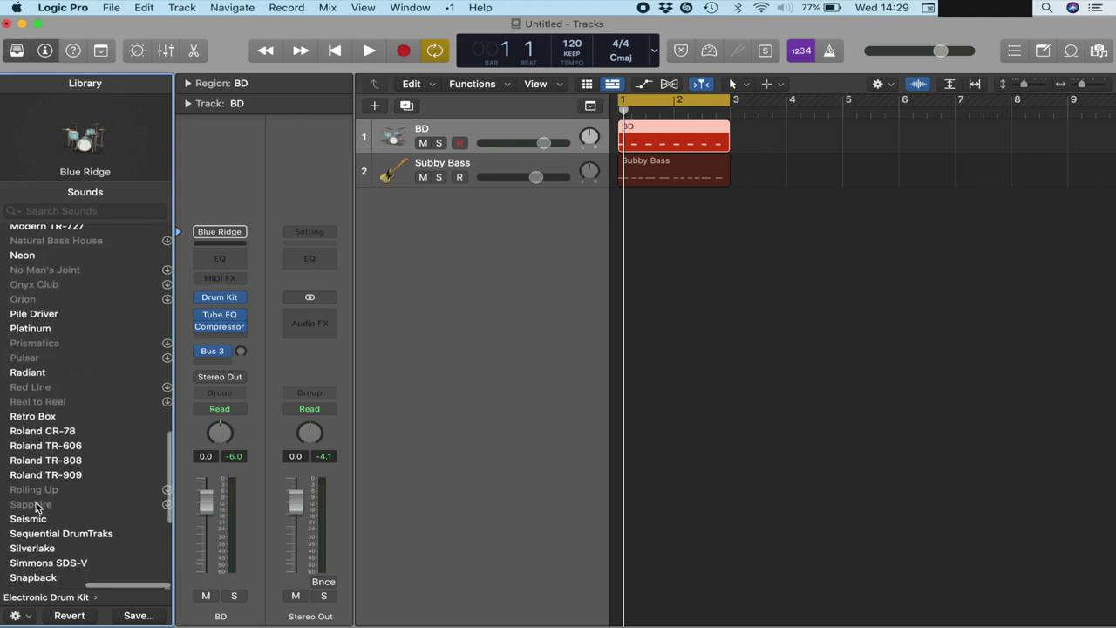
pyautogui.scroll(6, 36, 506)
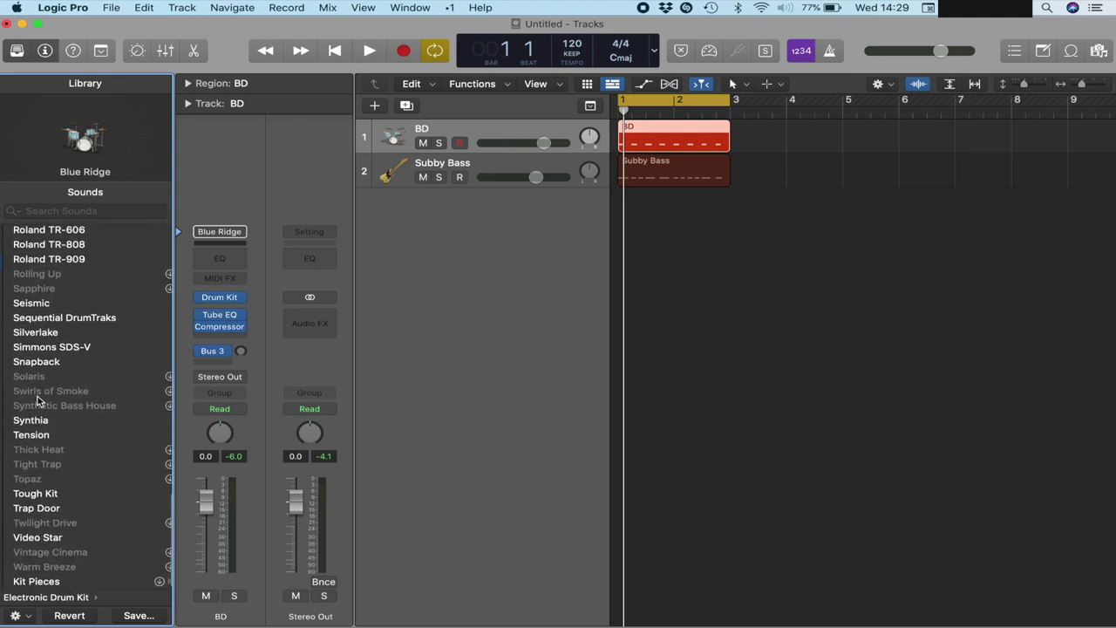
pyautogui.click(51, 409)
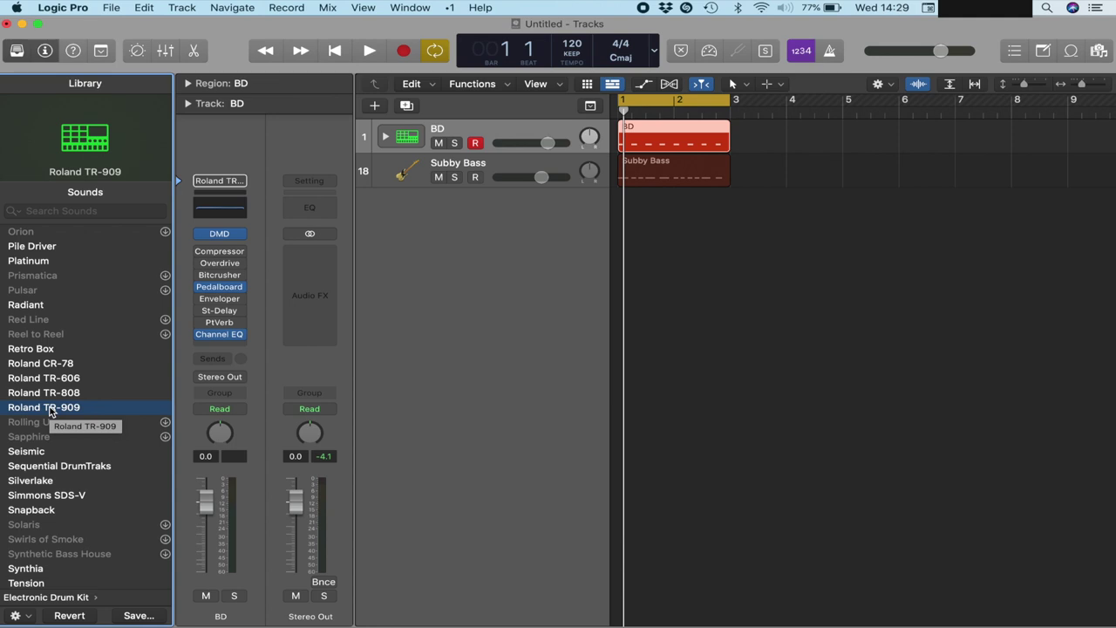
# Step: Audition the TR-909 kit, then move the BD region onto the Kick 1 subtrack
pyautogui.moveTo(240, 301)
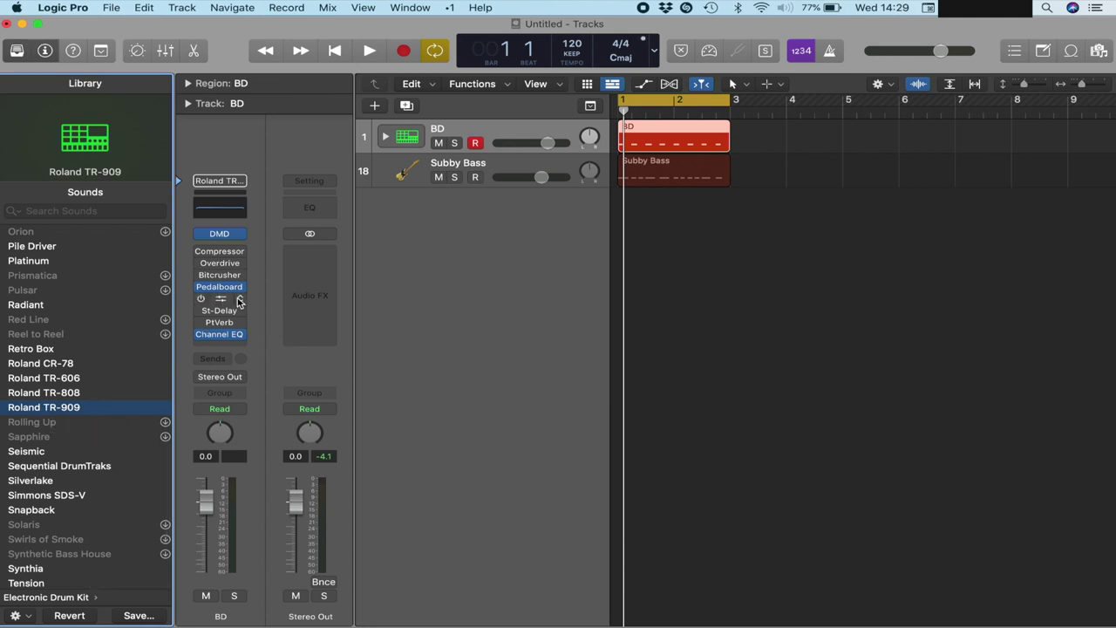
pyautogui.press('space')
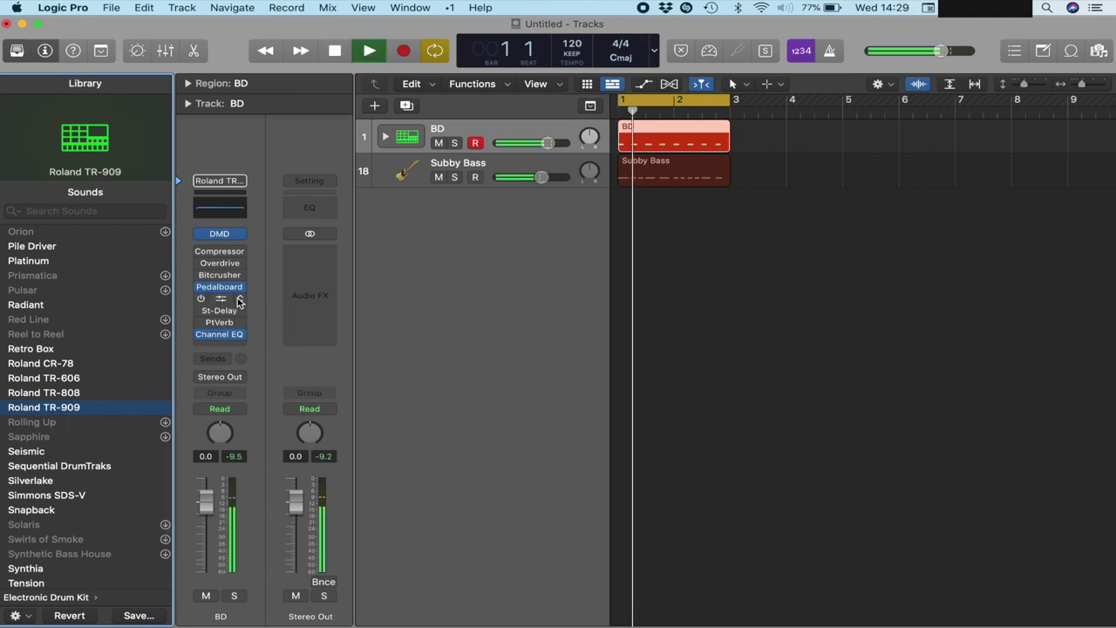
pyautogui.press('space')
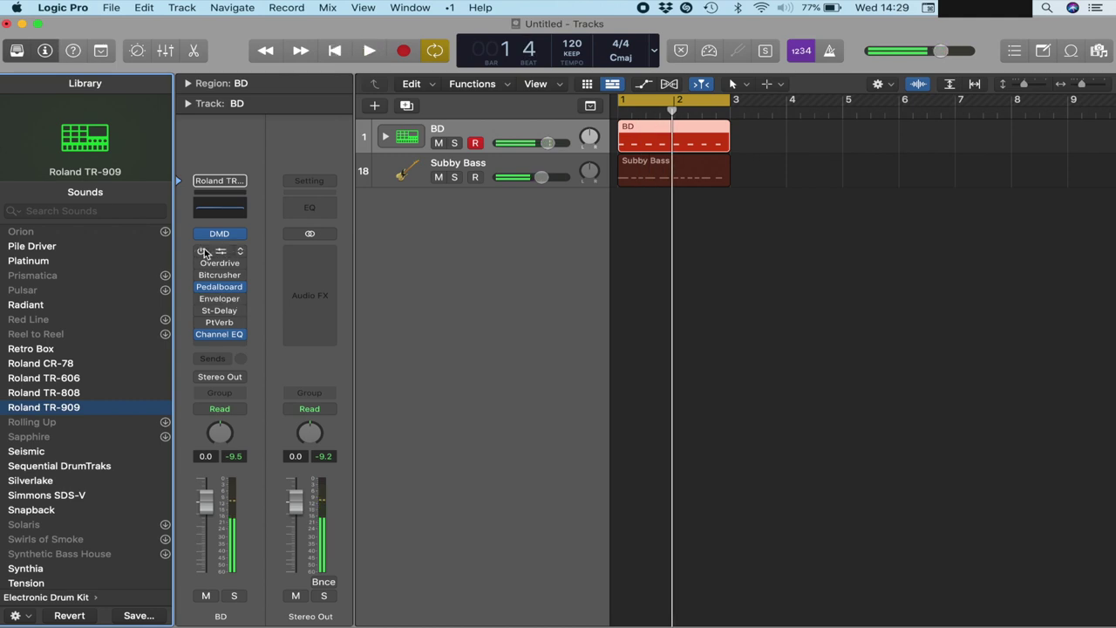
pyautogui.click(388, 140)
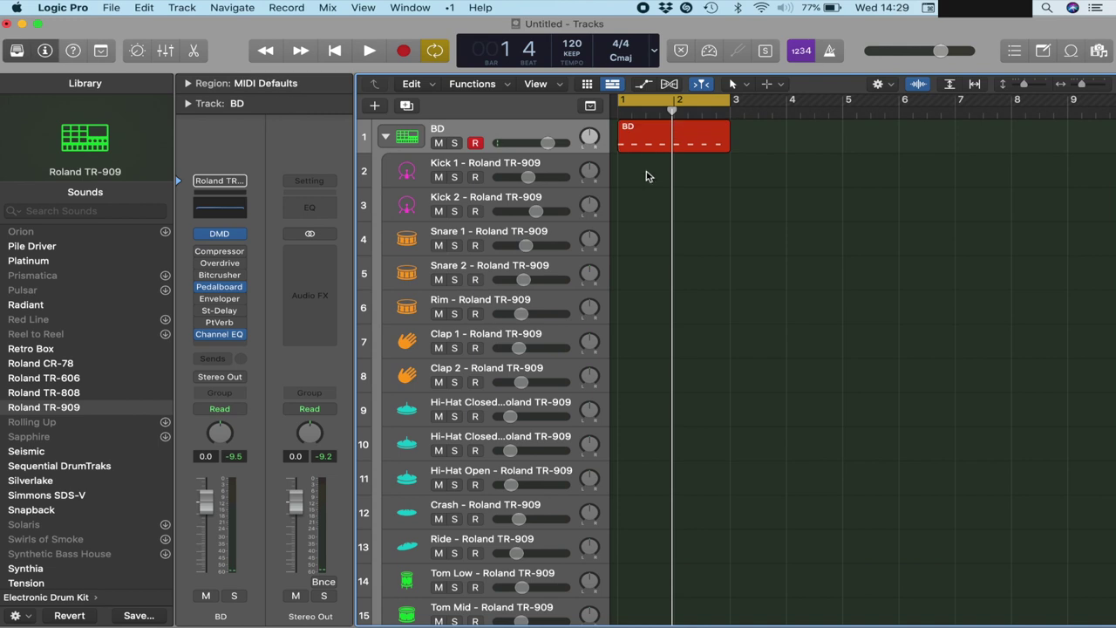
pyautogui.moveTo(643, 145); pyautogui.dragTo(645, 170)
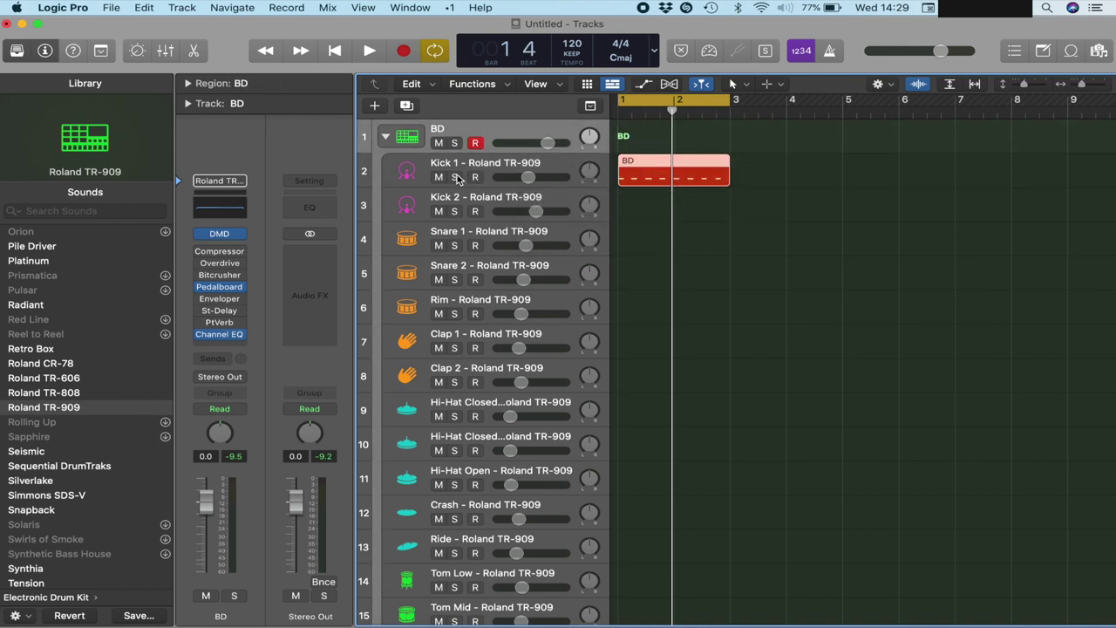
pyautogui.click(387, 139)
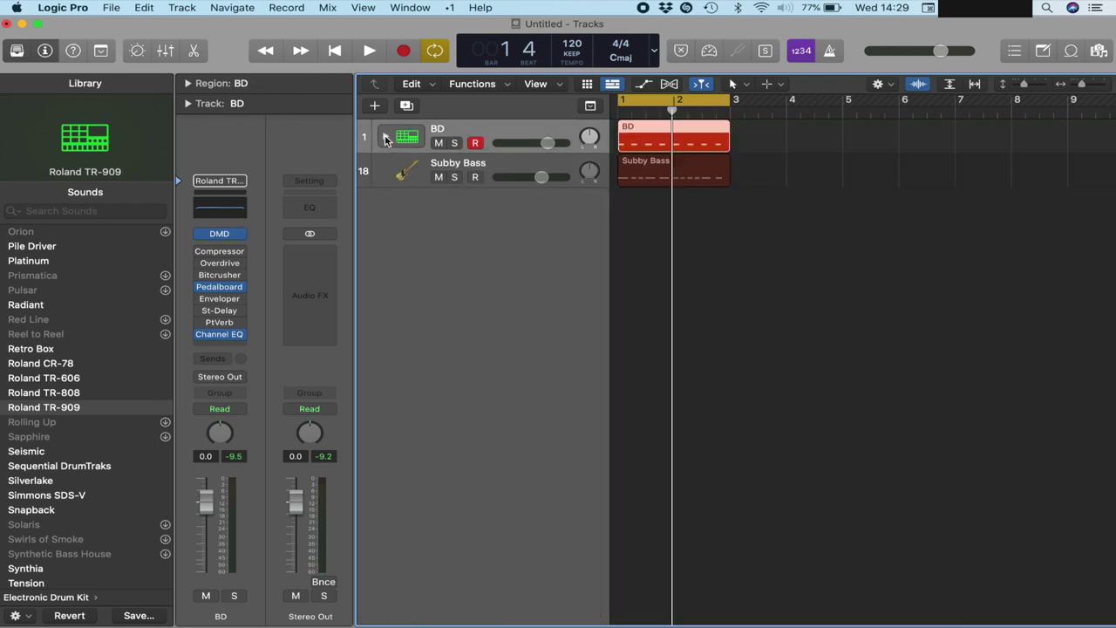
# Step: Mute Subby Bass and play the loop with Kick 1 selected to check the kick
pyautogui.click(439, 177)
pyautogui.click(387, 140)
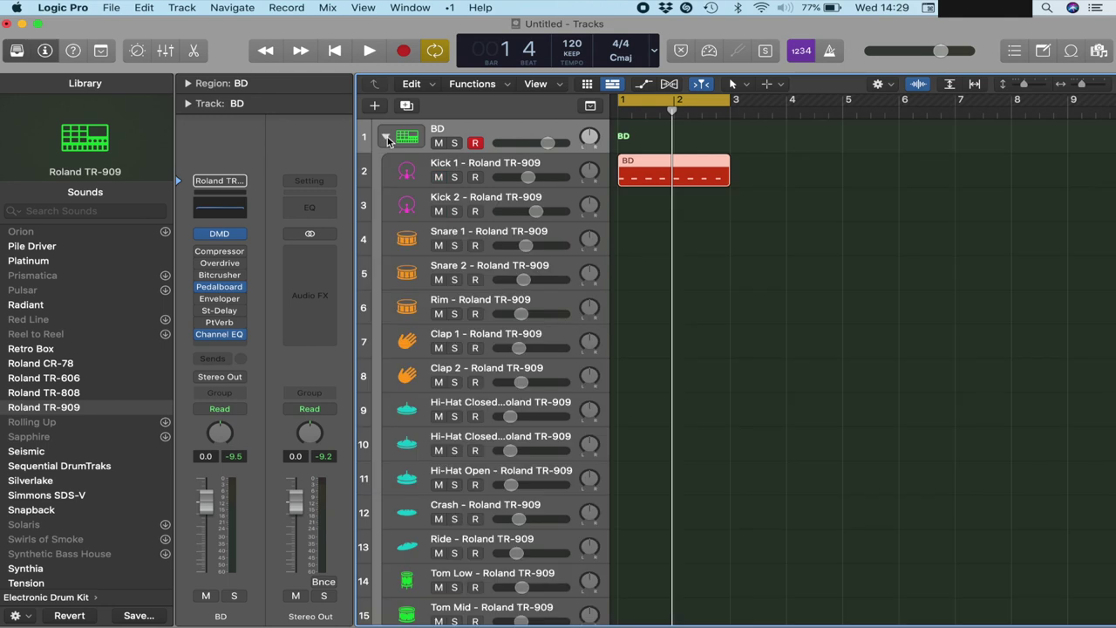
pyautogui.click(494, 165)
pyautogui.press('space')
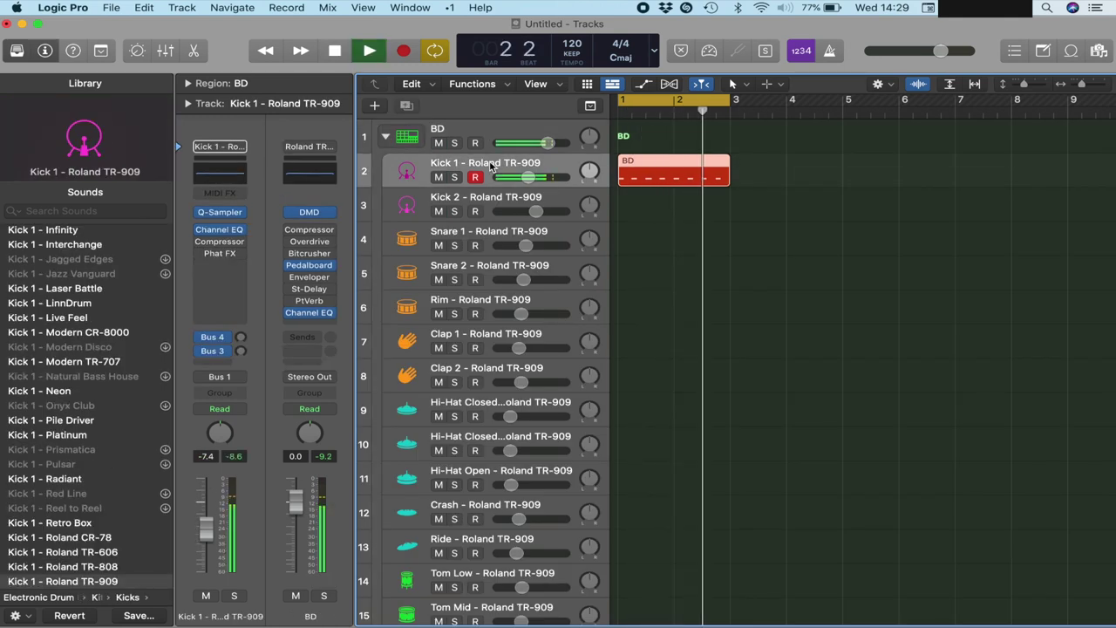
pyautogui.press('space')
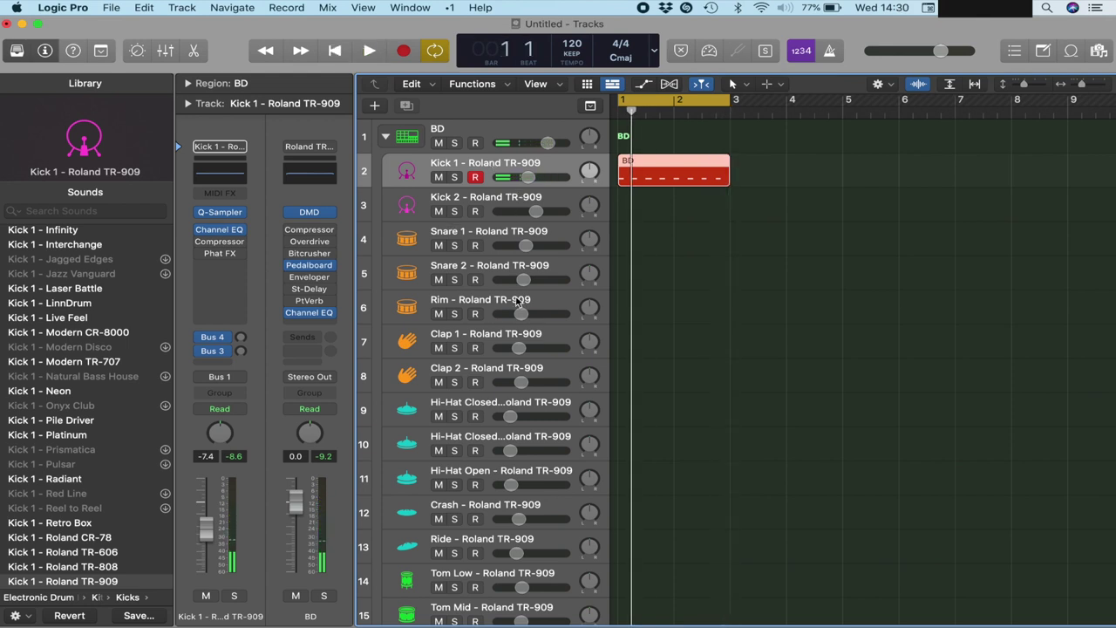
# Step: Record an open hi-hat pattern on the Hi-Hat Open subtrack, then select the first Hi-Hat Closed subtrack
pyautogui.scroll(-8, 519, 301)
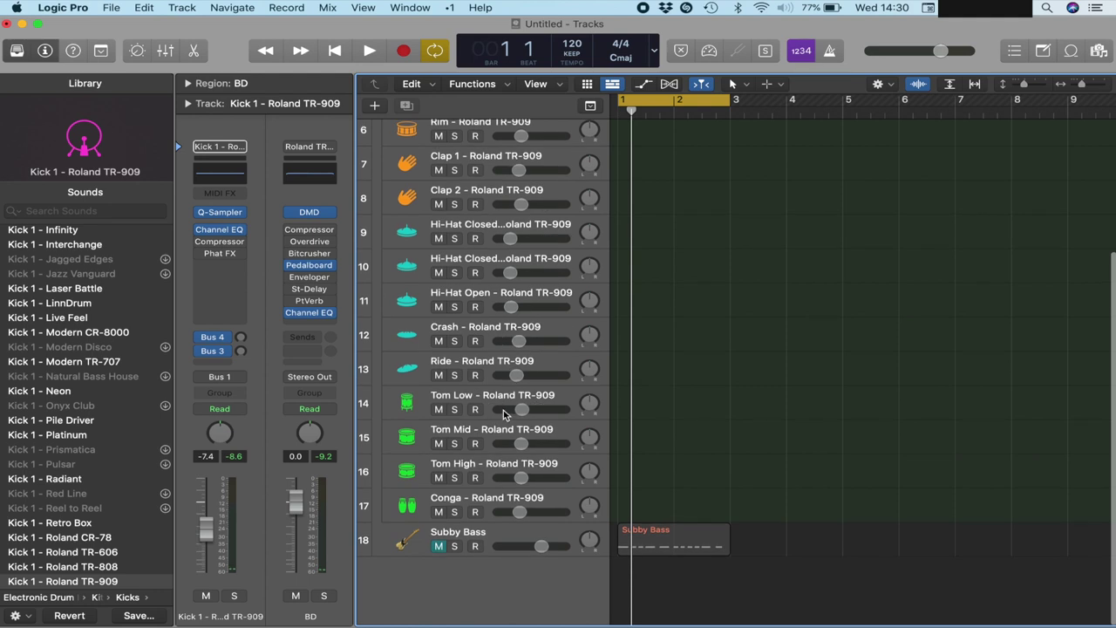
pyautogui.scroll(6, 503, 413)
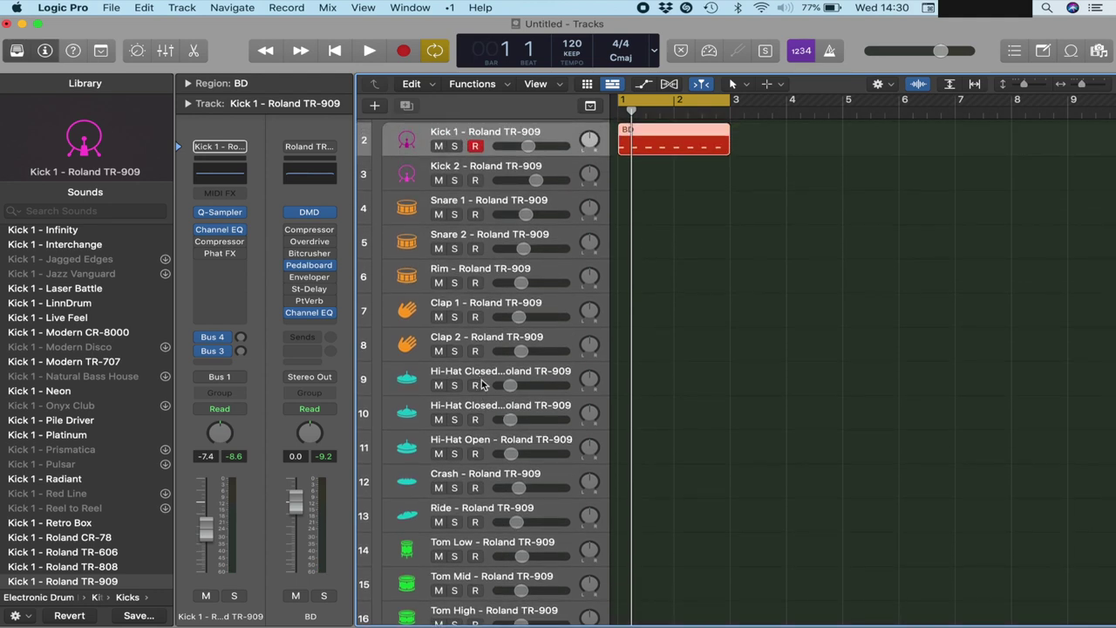
pyautogui.click(482, 444)
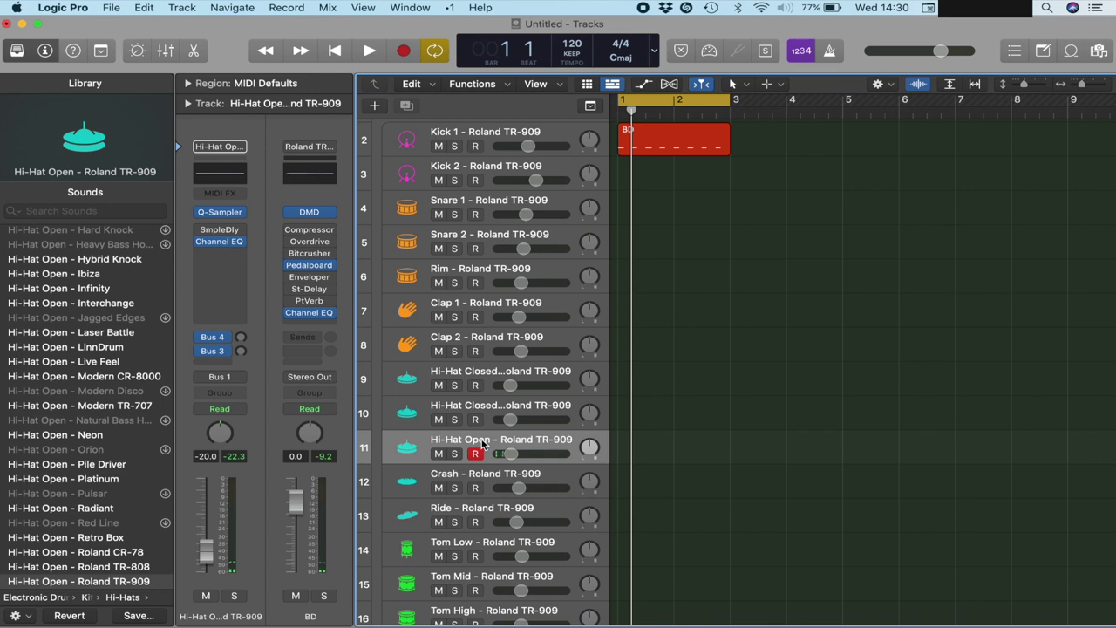
pyautogui.press('r')
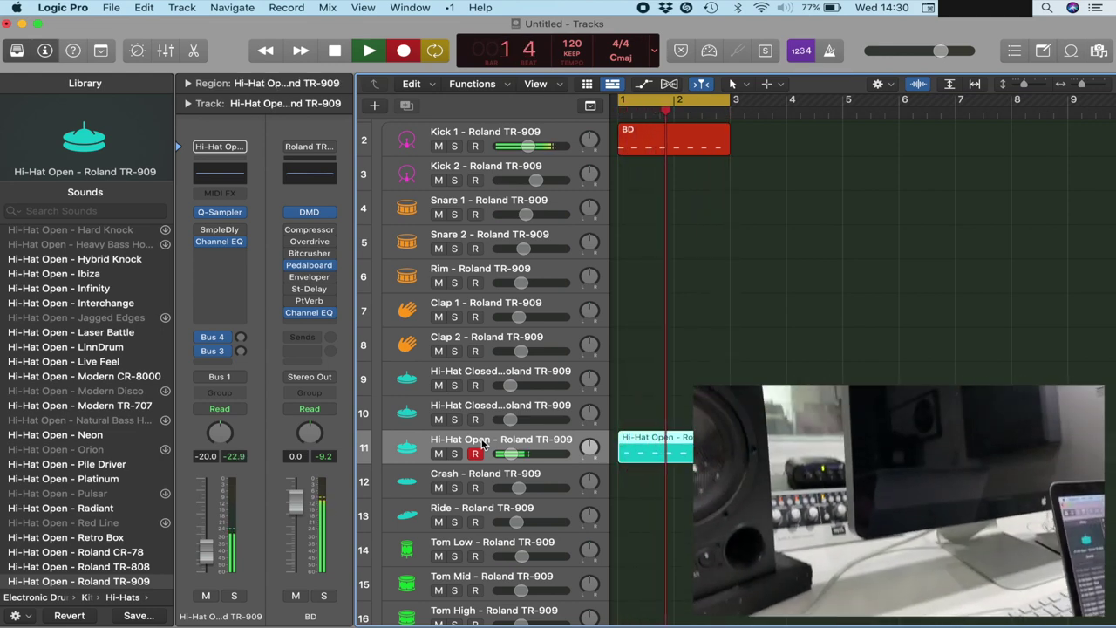
pyautogui.press('space')
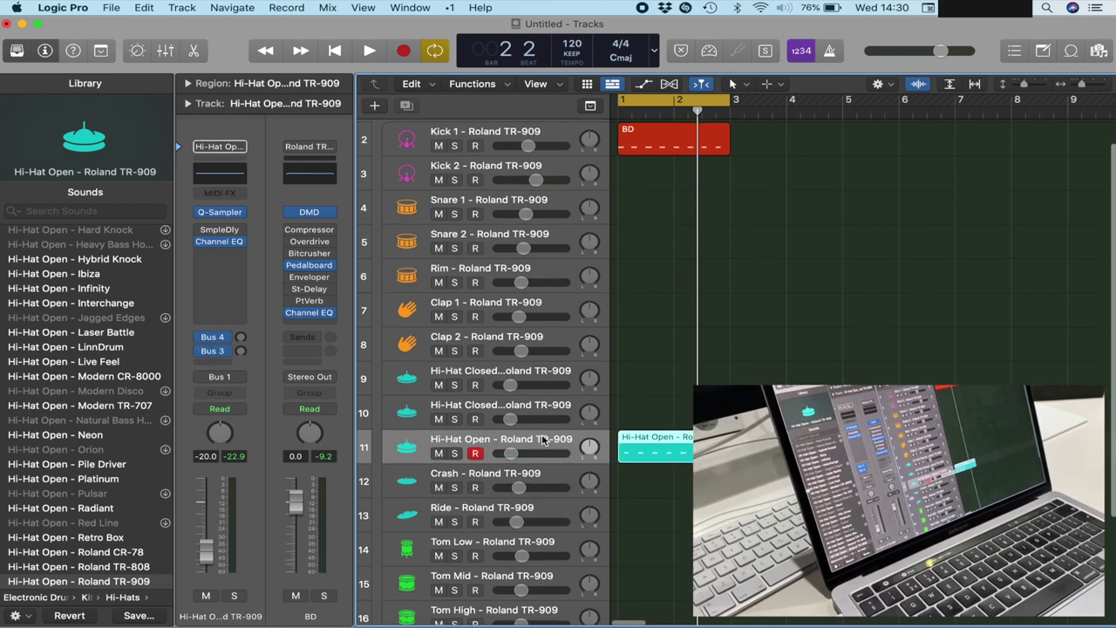
pyautogui.scroll(-1, 534, 405)
pyautogui.click(524, 370)
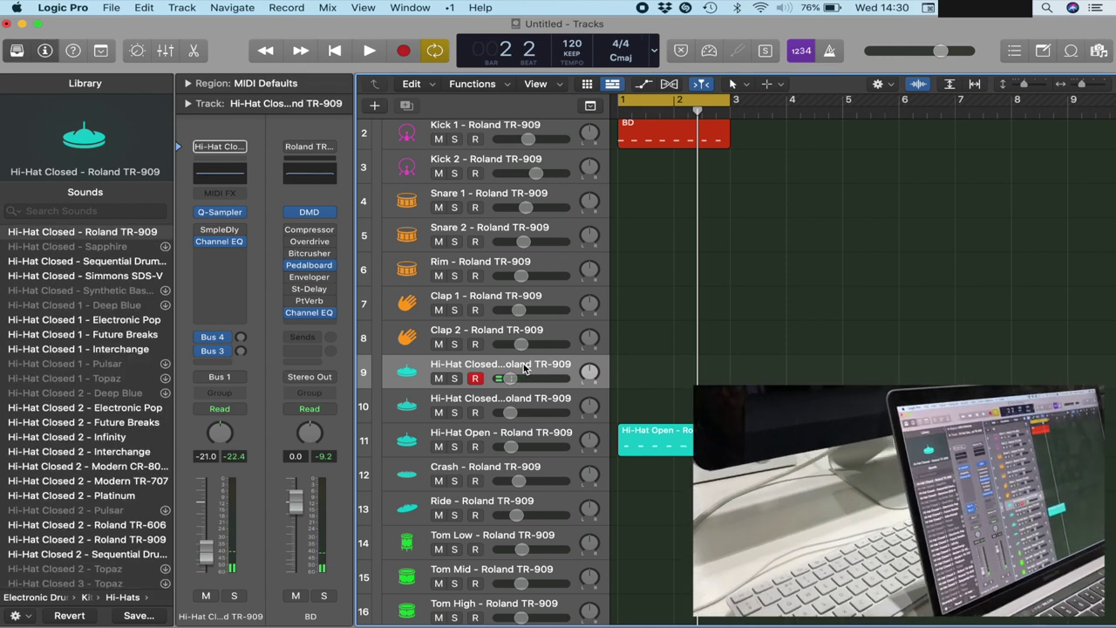
# Step: Record a closed hi-hat part on the Hi-Hat Closed subtrack, then select Clap 1
pyautogui.press('space')
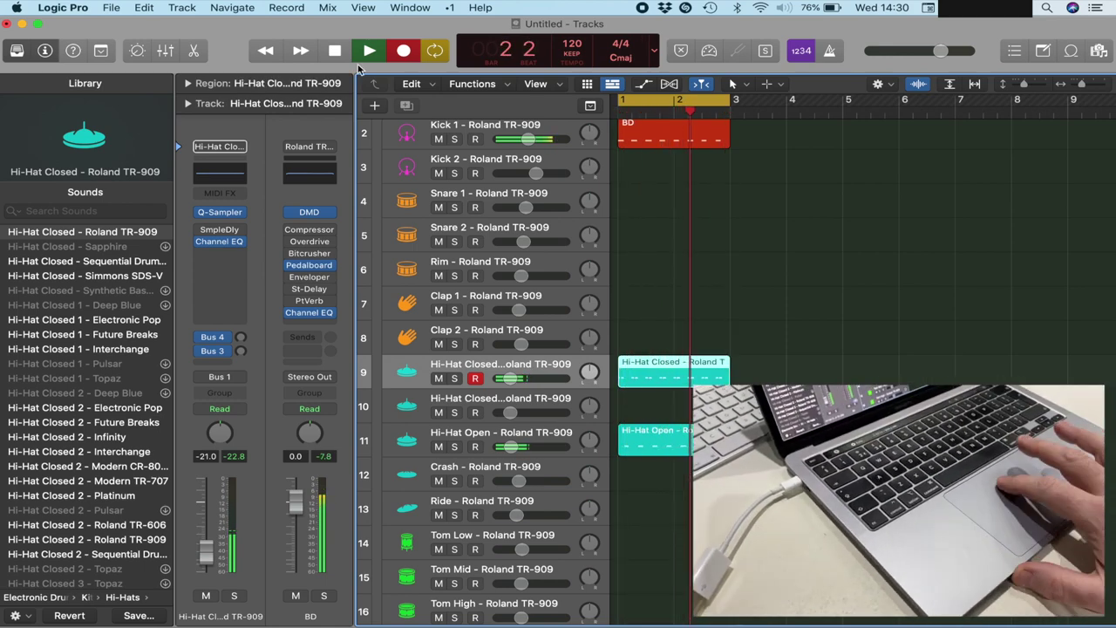
pyautogui.click(371, 50)
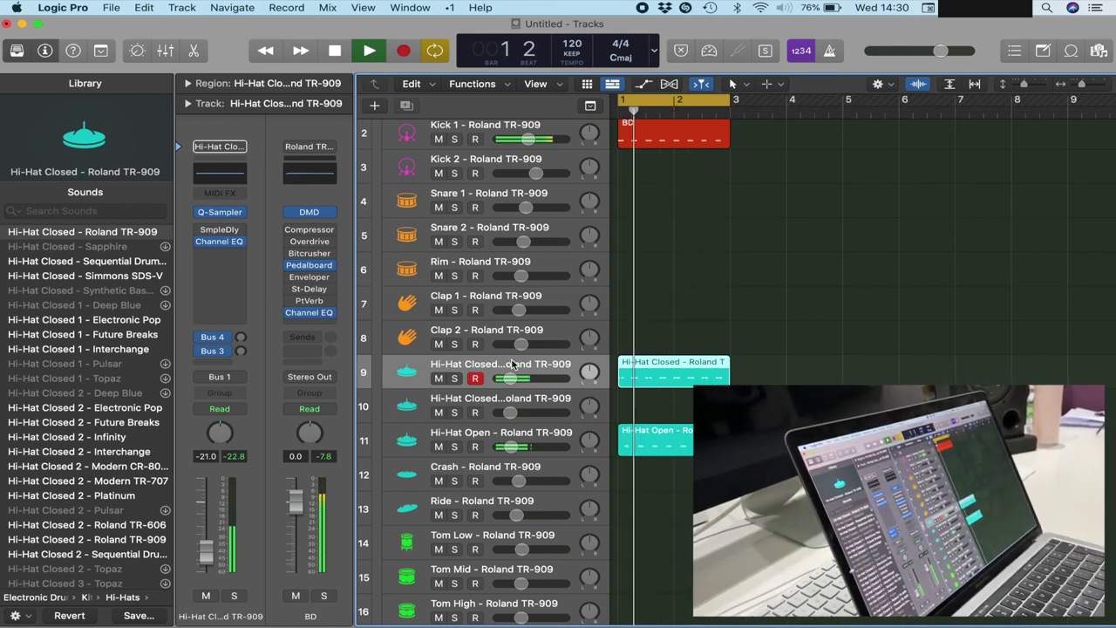
pyautogui.click(485, 301)
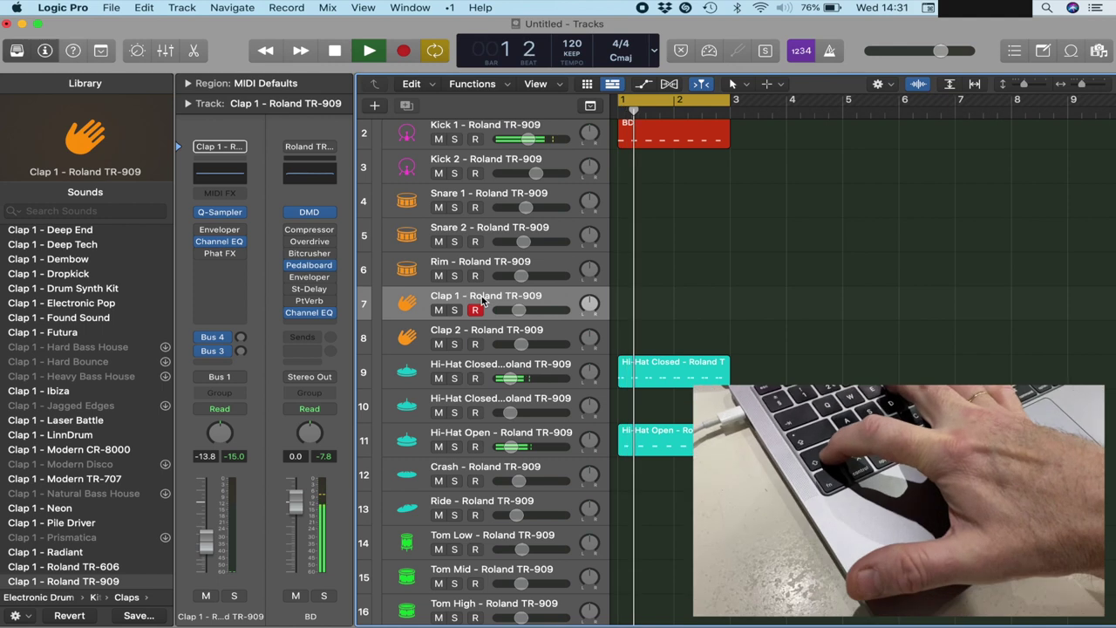
# Step: Record a clap part on Clap 1 during cycle playback, then stop with Conga selected
pyautogui.hotkey('shift', 'r')
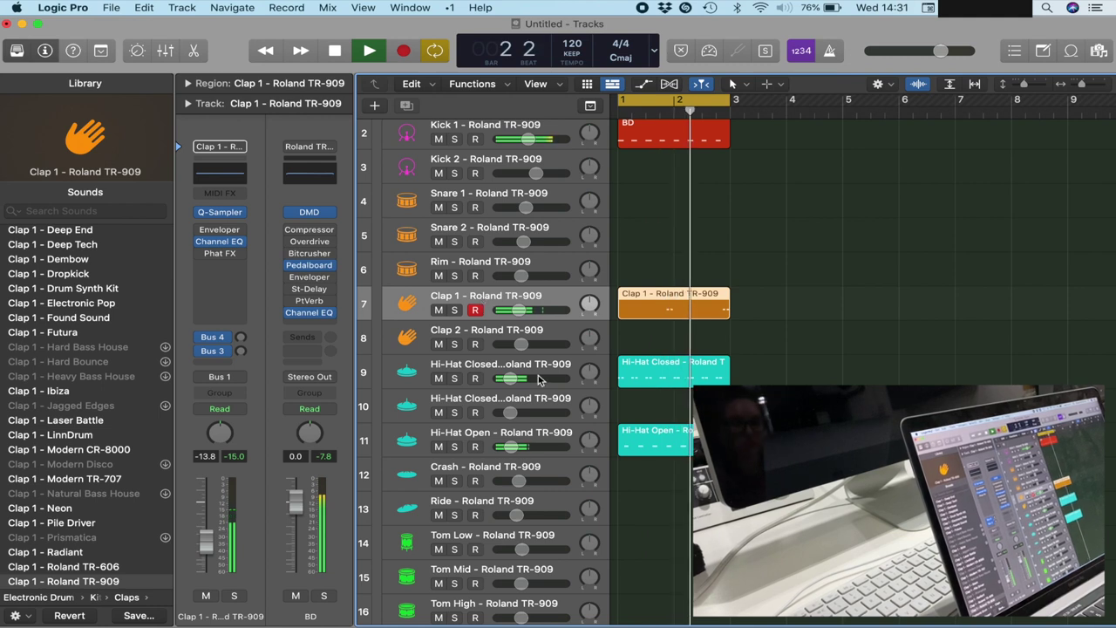
pyautogui.scroll(-2, 494, 408)
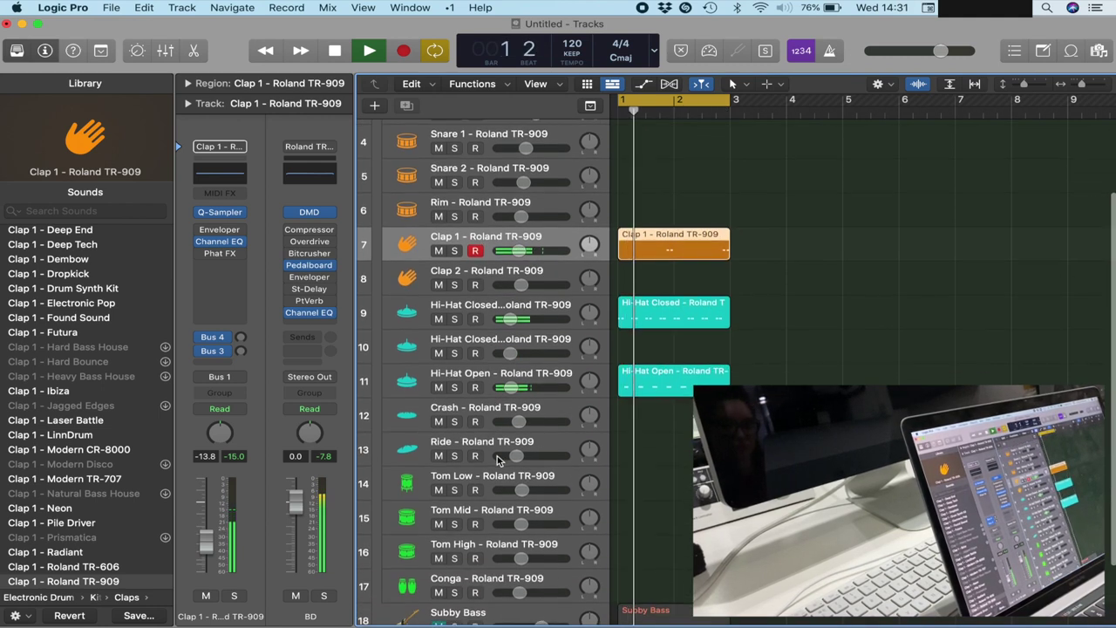
pyautogui.scroll(-4, 491, 462)
pyautogui.click(486, 506)
pyautogui.press('space')
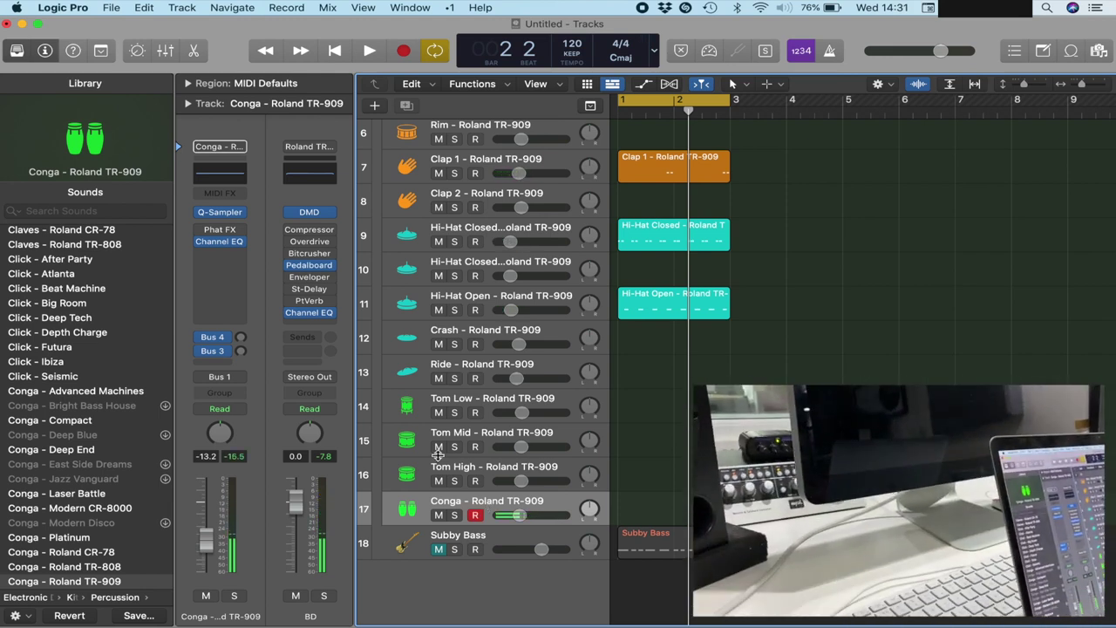
pyautogui.scroll(8, 439, 459)
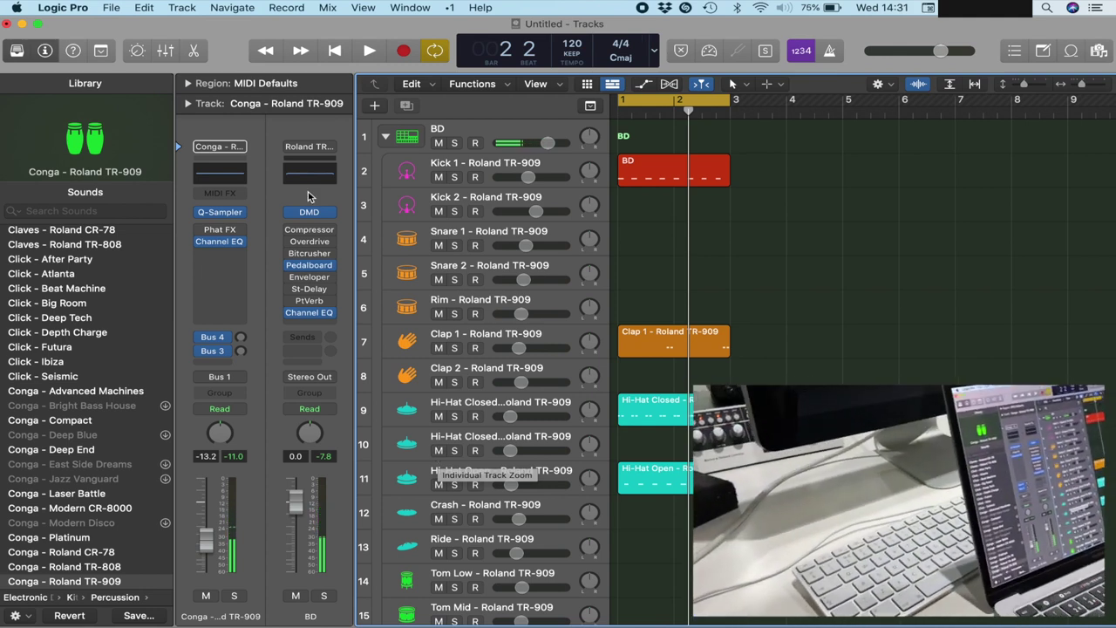
# Step: Add a new instrument track with the Percussion › Producer Kits › Latin+ kit and enable Low Latency Mode
pyautogui.click(384, 138)
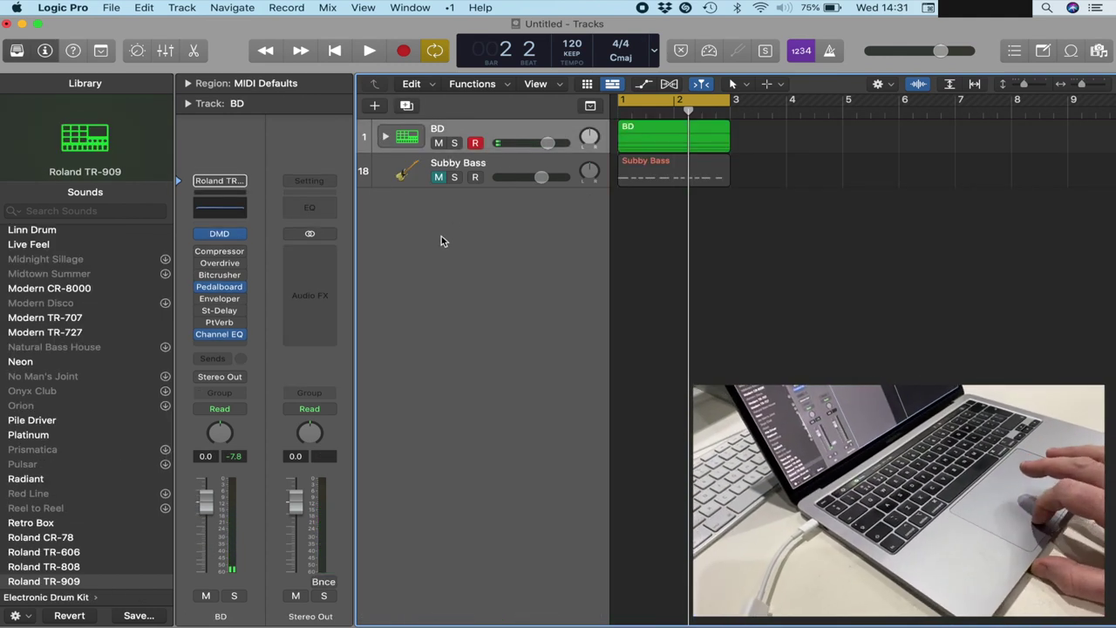
pyautogui.doubleClick(481, 213)
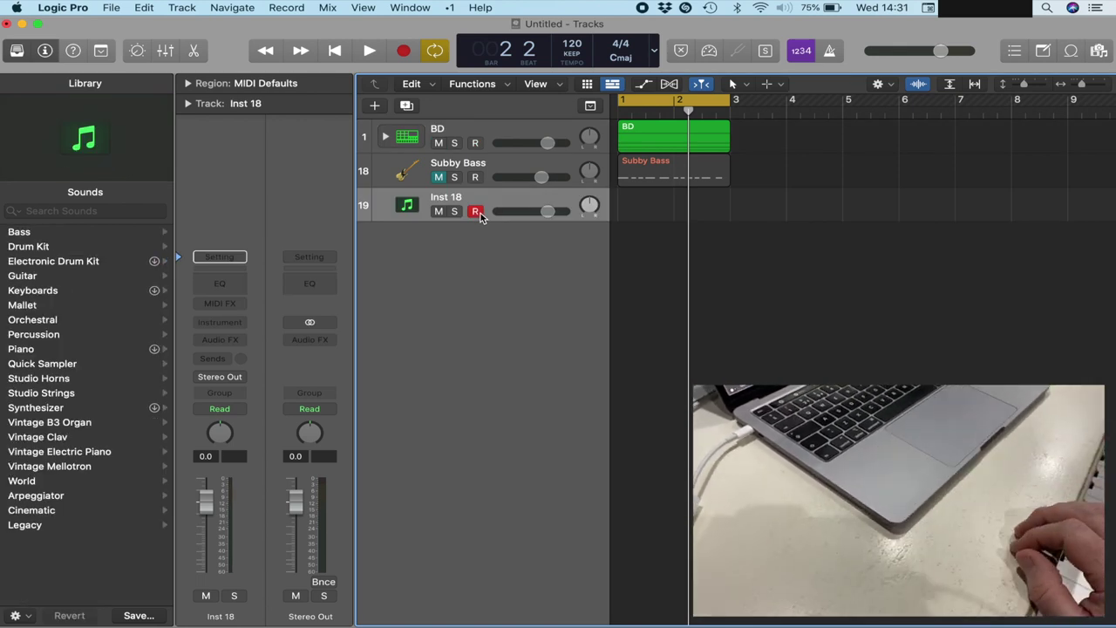
pyautogui.click(38, 250)
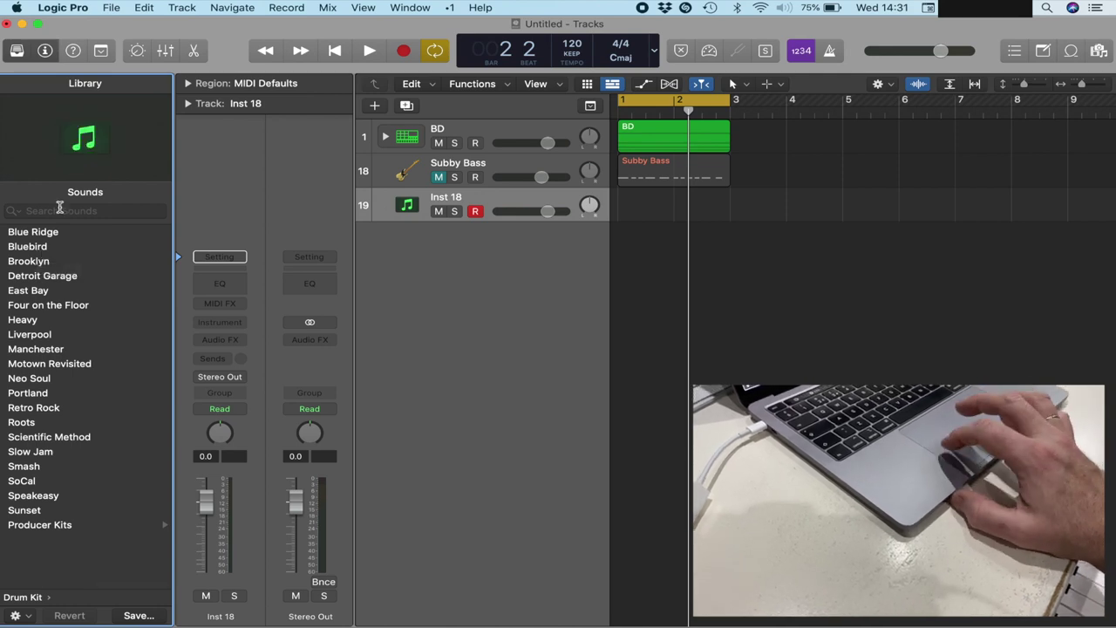
pyautogui.hscroll(-5, 38, 288)
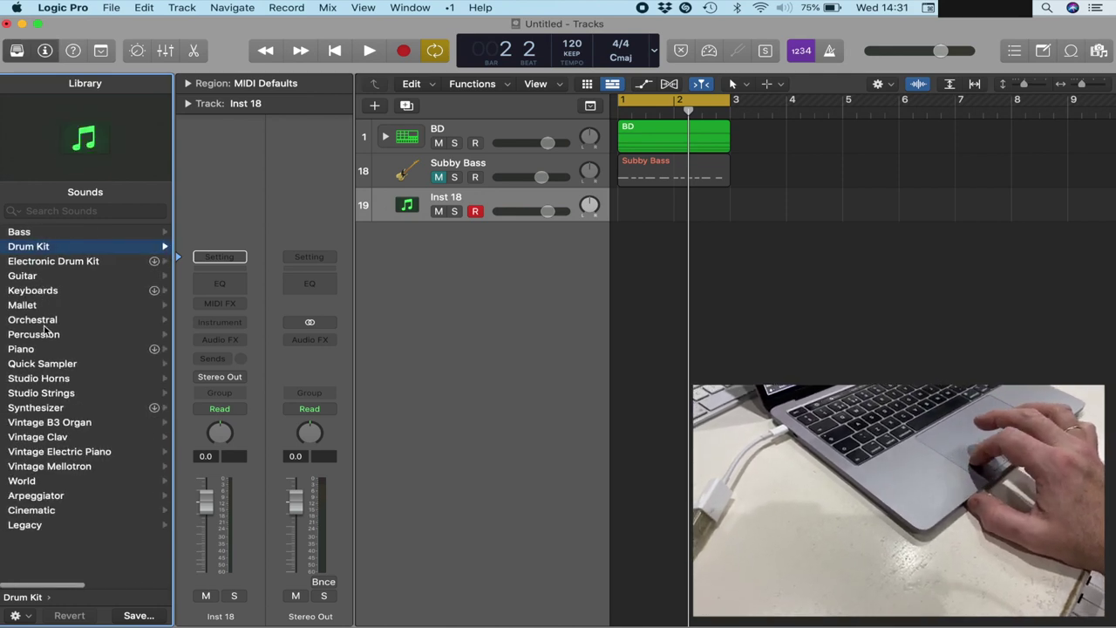
pyautogui.click(37, 338)
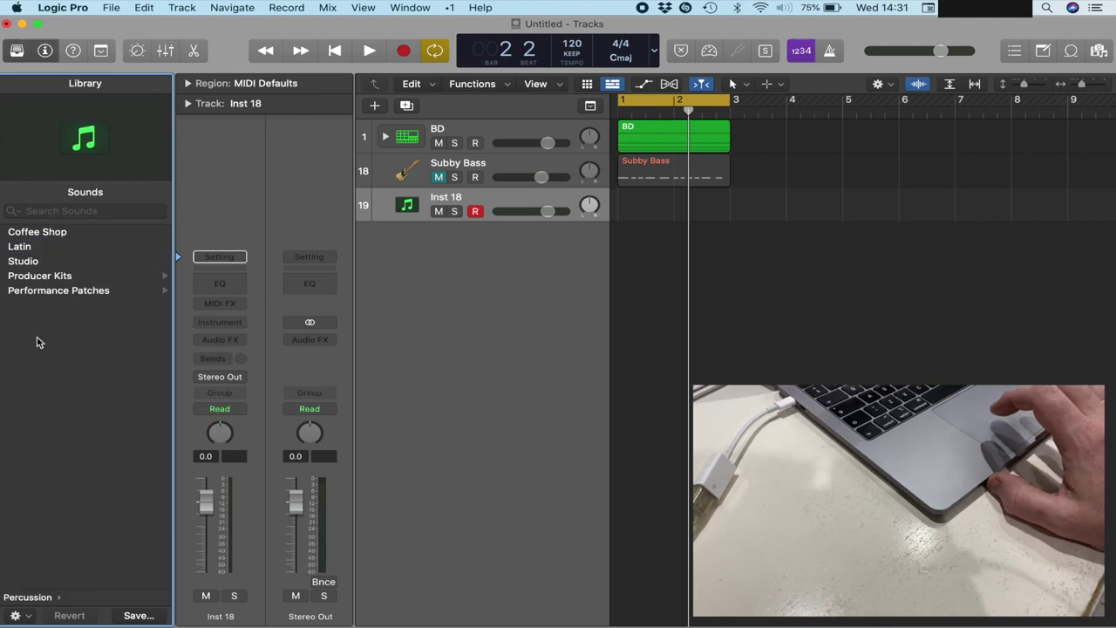
pyautogui.click(39, 275)
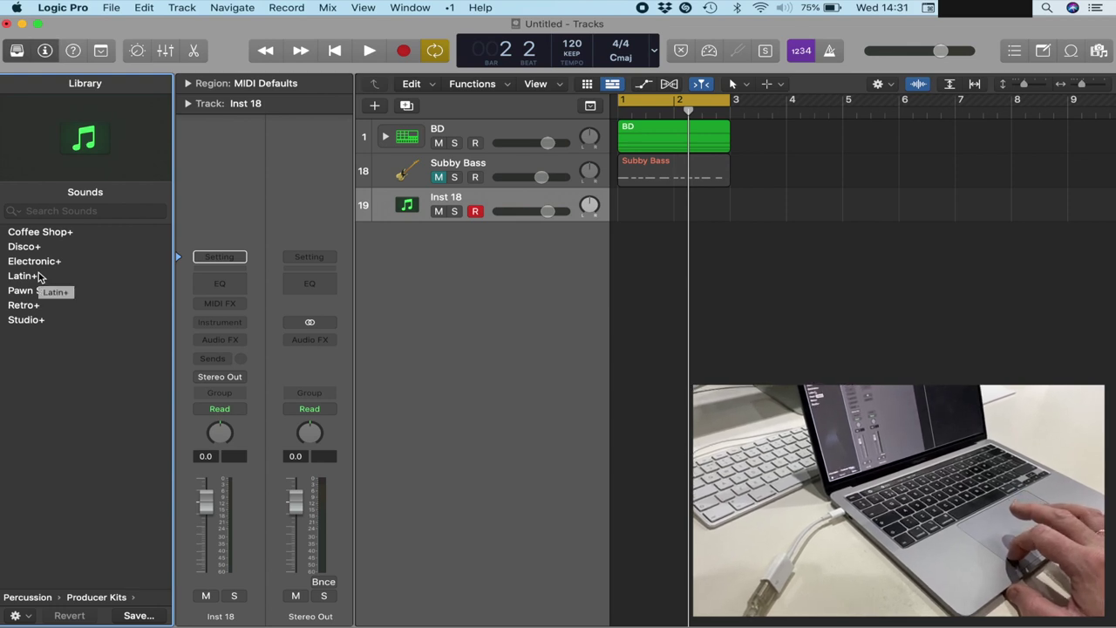
pyautogui.click(22, 277)
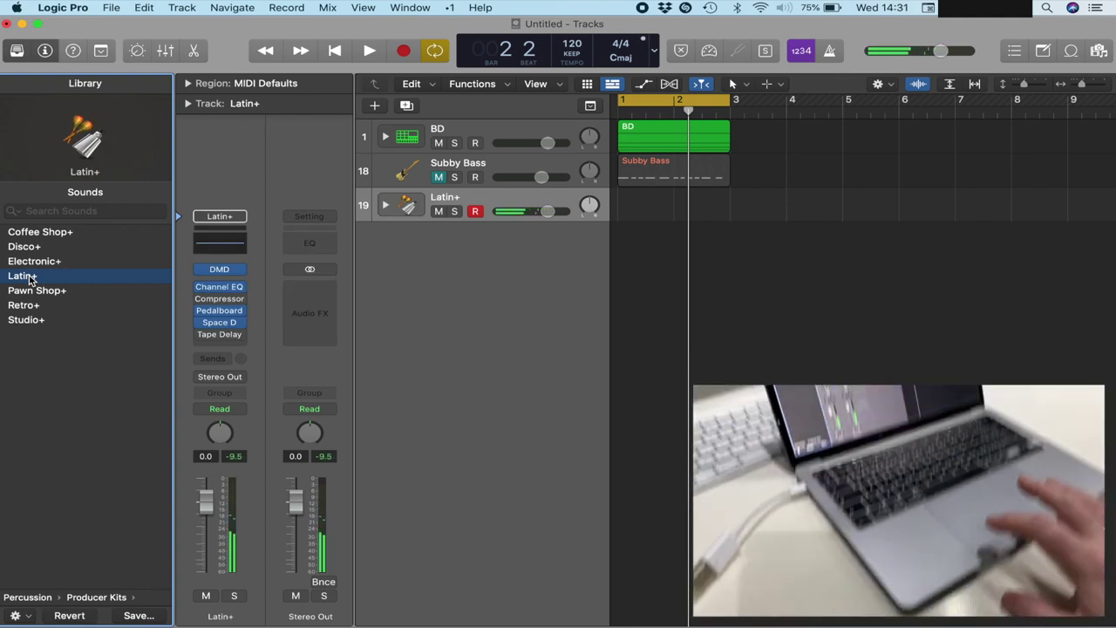
pyautogui.click(708, 52)
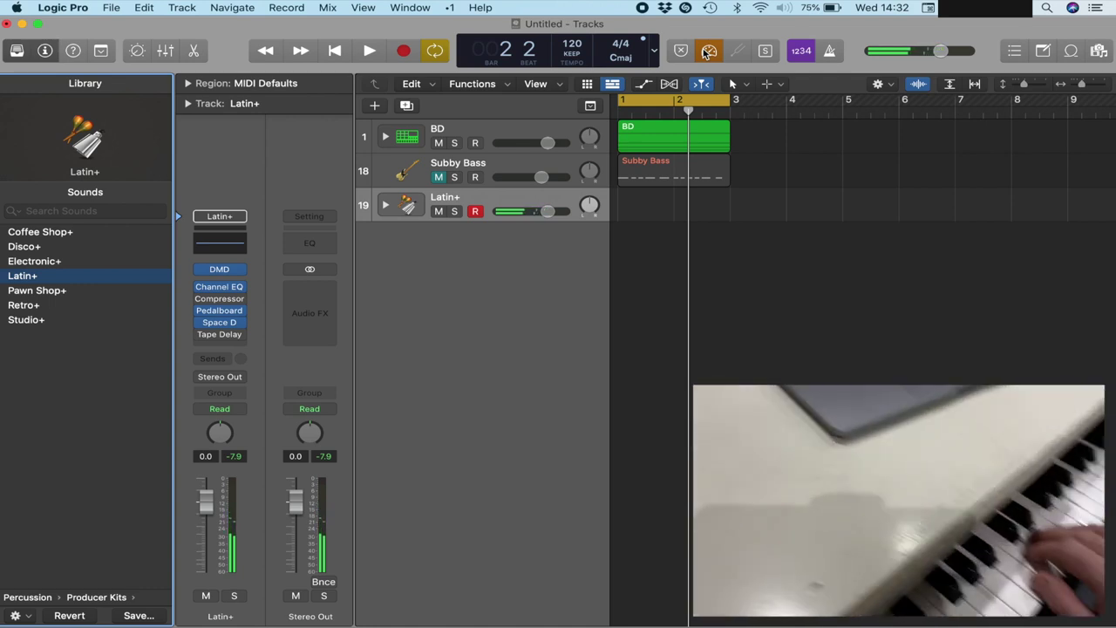
# Step: Record a Latin+ percussion region, play it back, and view its notes in the Piano Roll
pyautogui.press('space')
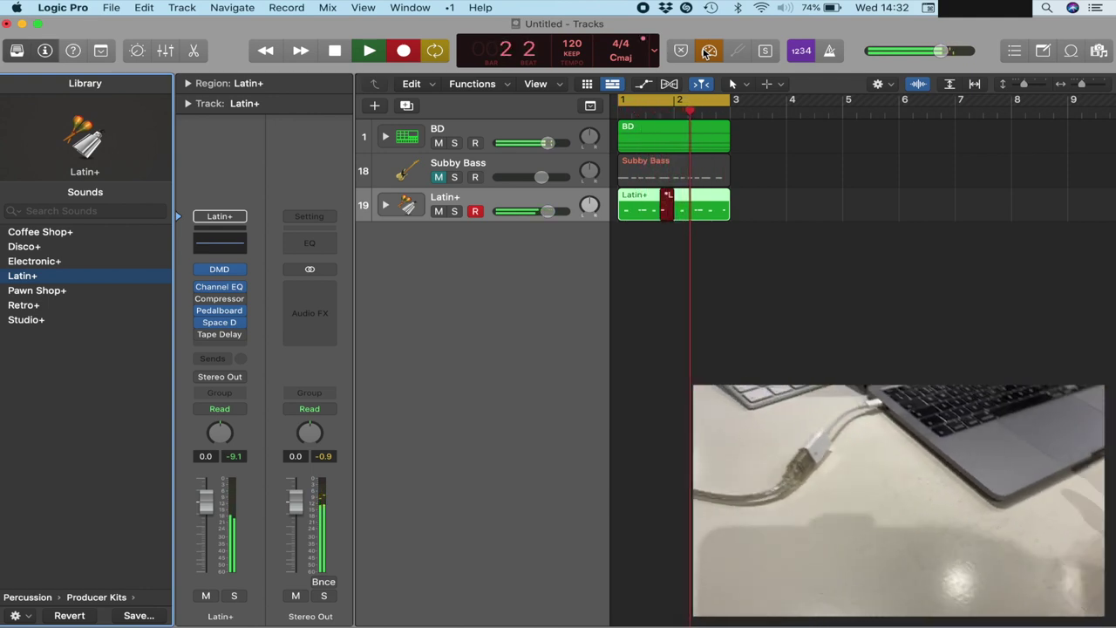
pyautogui.press('space')
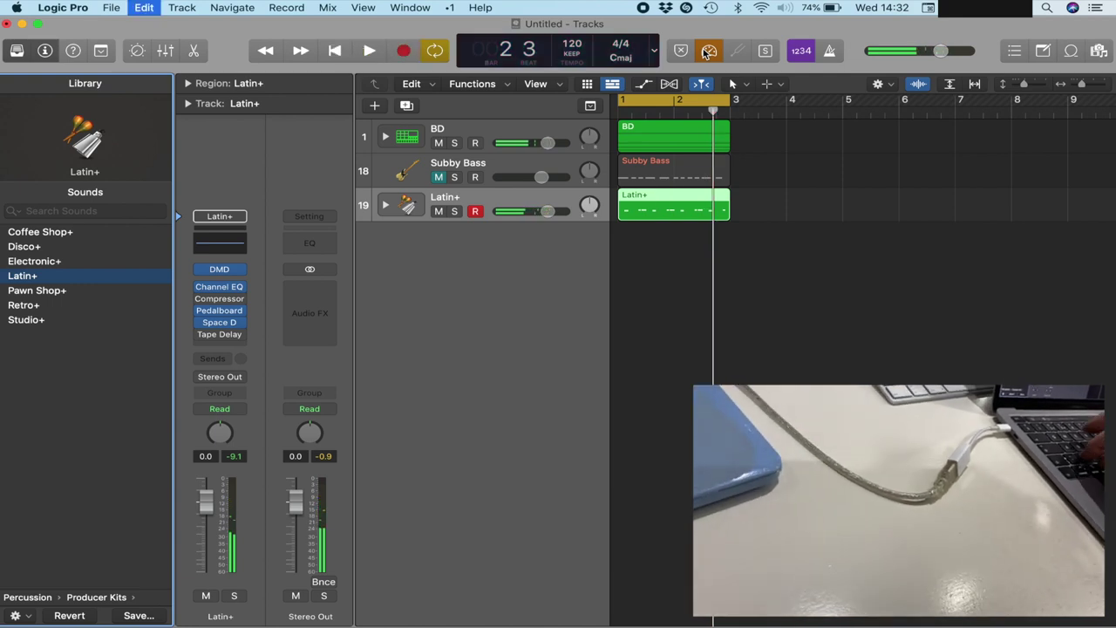
pyautogui.press('space')
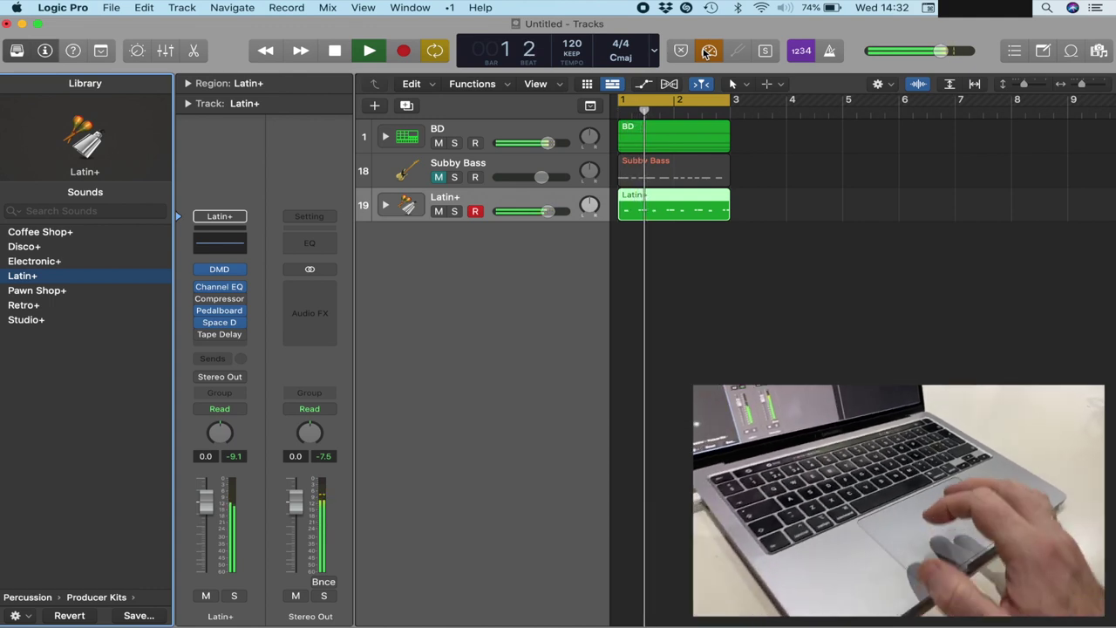
pyautogui.press('super+4')
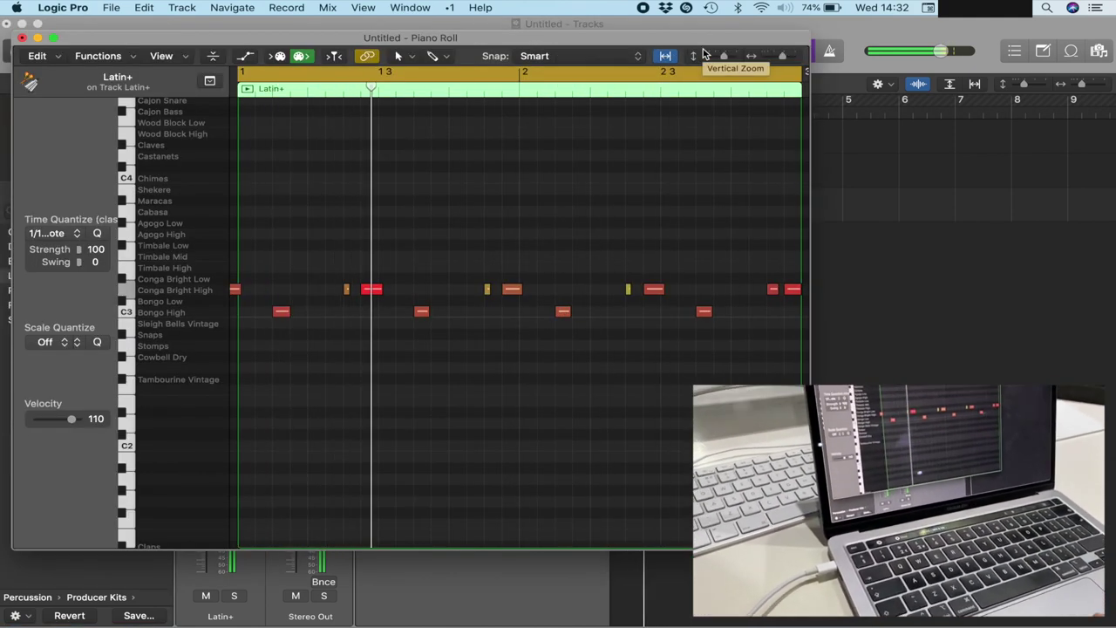
# Step: Unmute Subby Bass and move its track below Latin+
pyautogui.press('super+4')
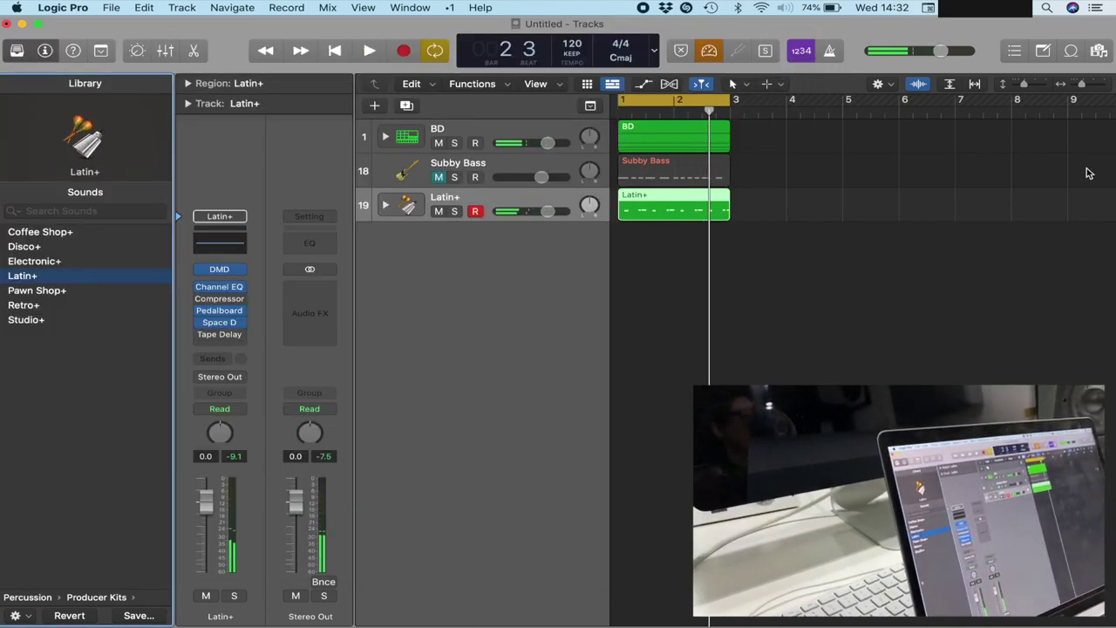
pyautogui.click(440, 178)
pyautogui.press('space')
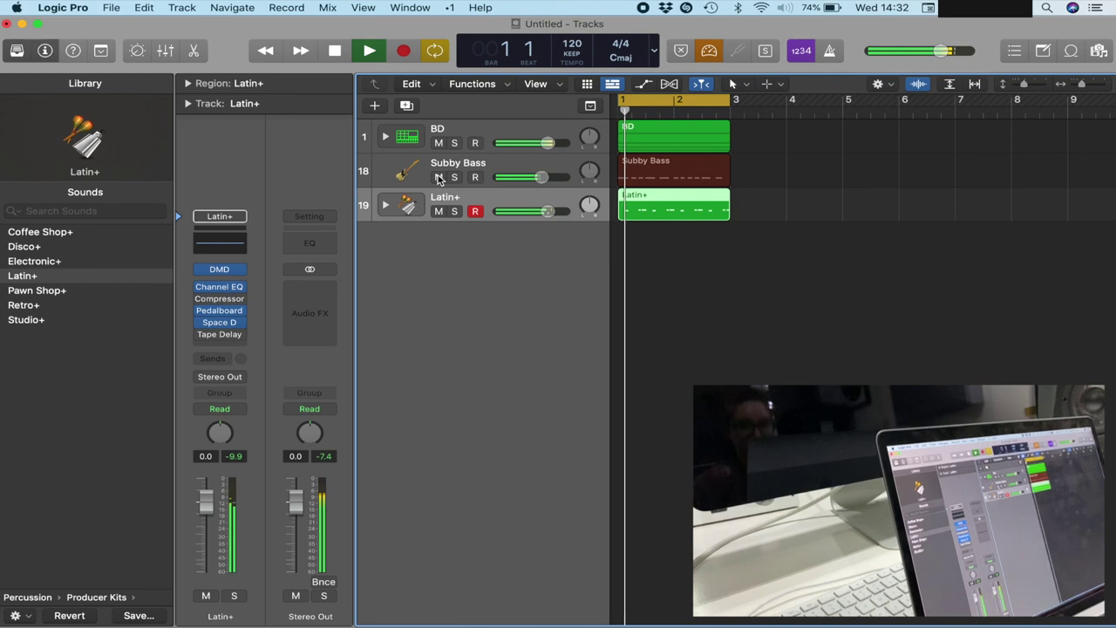
pyautogui.moveTo(491, 166); pyautogui.dragTo(494, 223)
# Step: Colour the BD and Latin+ regions red in the Color window, then stop playback
pyautogui.moveTo(785, 172); pyautogui.dragTo(700, 128)
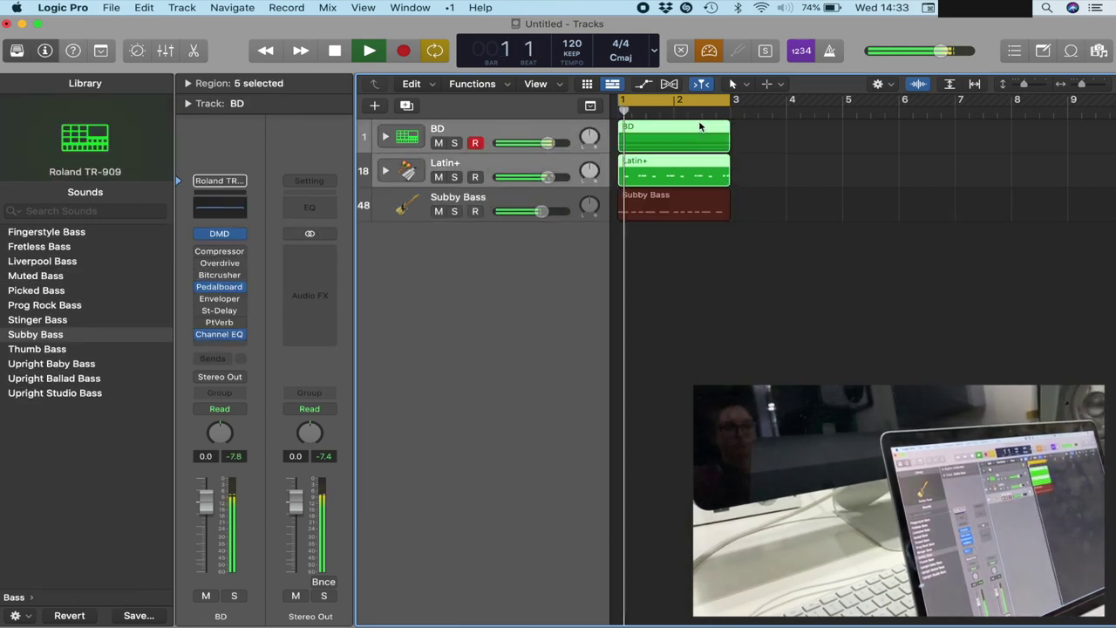
pyautogui.hotkey('alt', 'c')
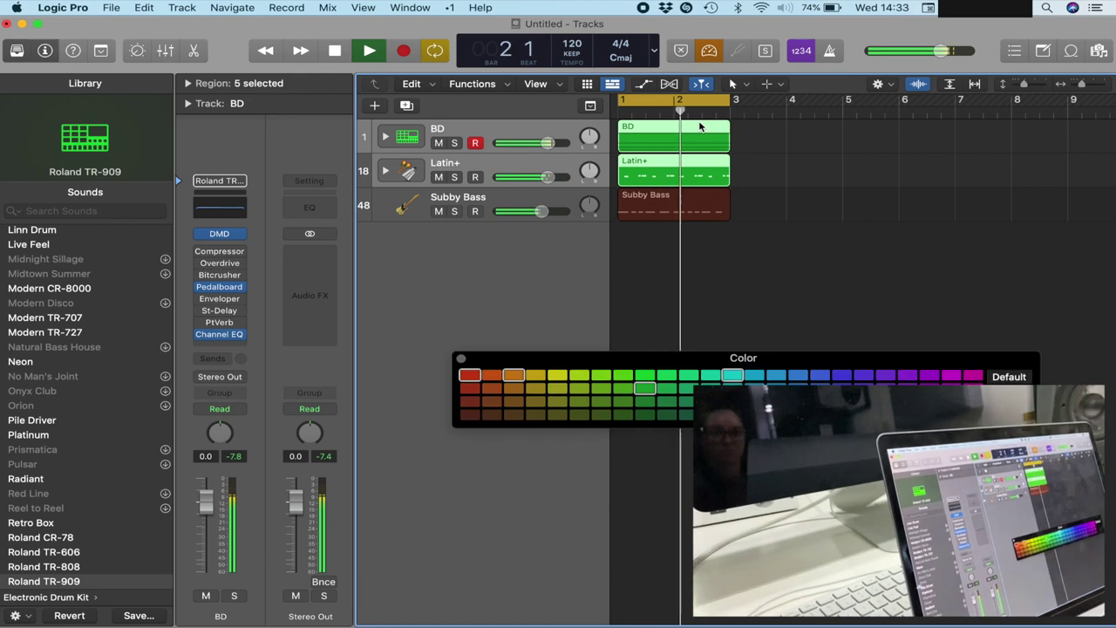
pyautogui.moveTo(475, 292); pyautogui.dragTo(476, 360)
pyautogui.click(469, 375)
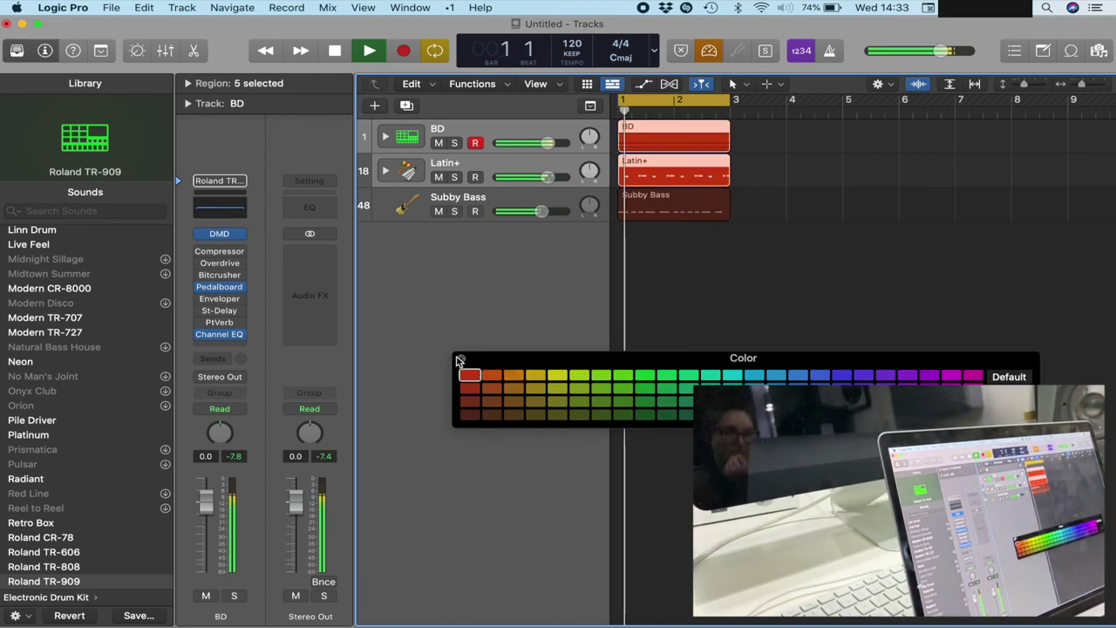
pyautogui.click(462, 359)
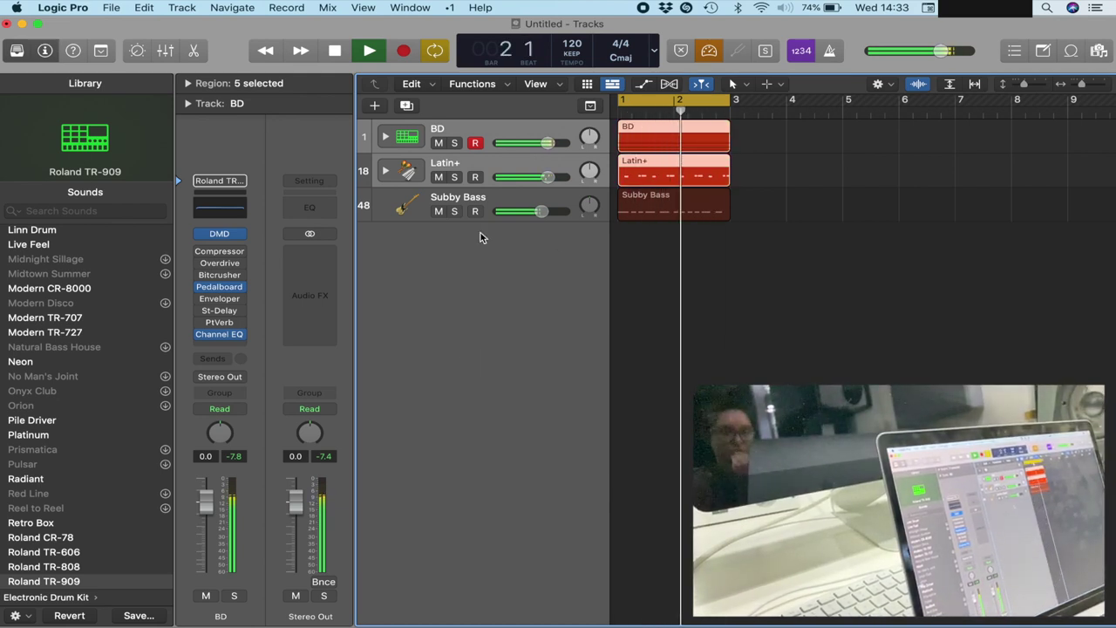
pyautogui.click(491, 199)
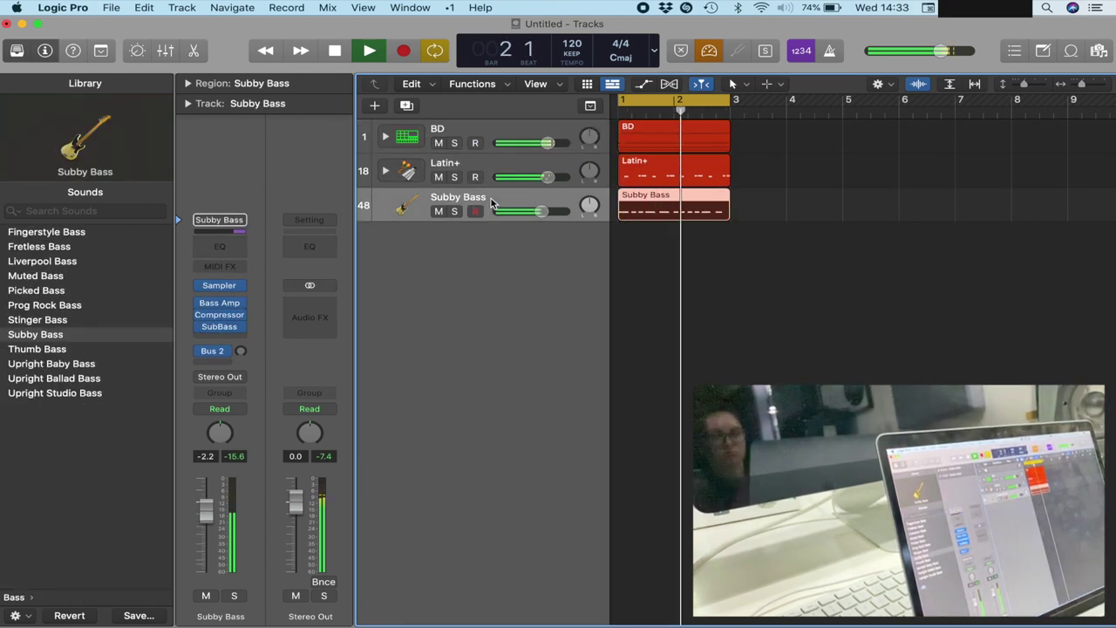
pyautogui.press('space')
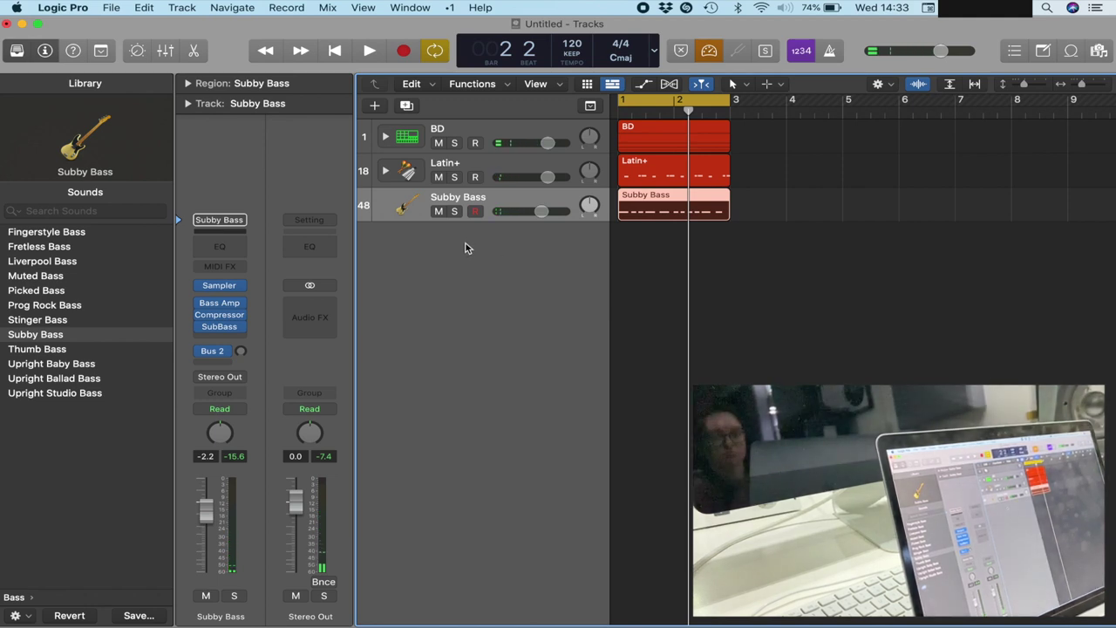
# Step: Add a new track with the Synth Woodwind keyboard sound and start playback to try it
pyautogui.doubleClick(465, 248)
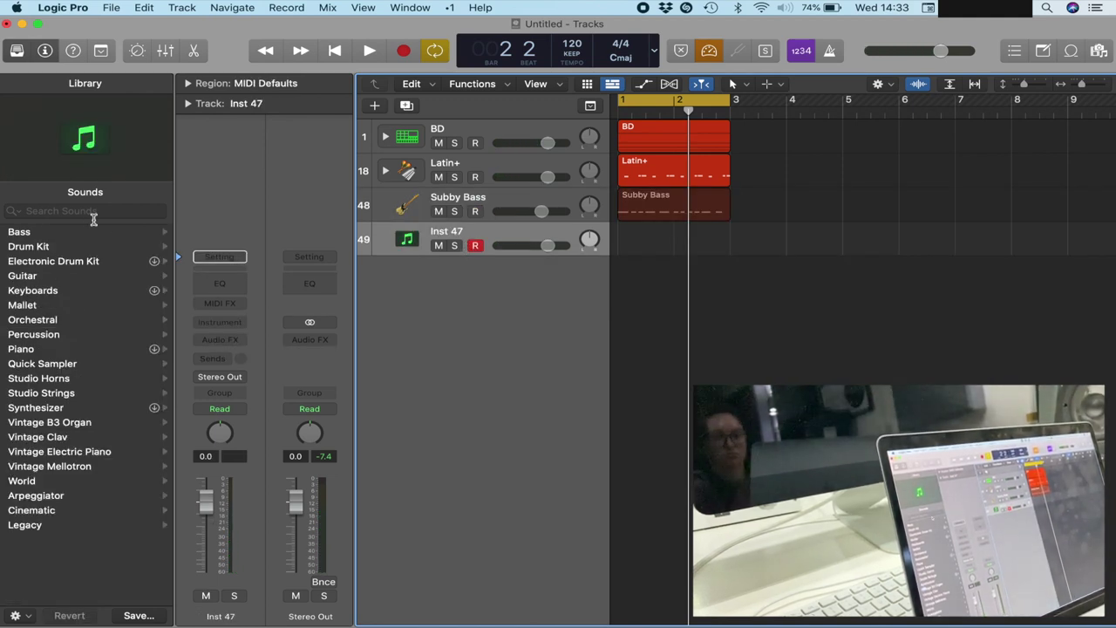
pyautogui.click(48, 290)
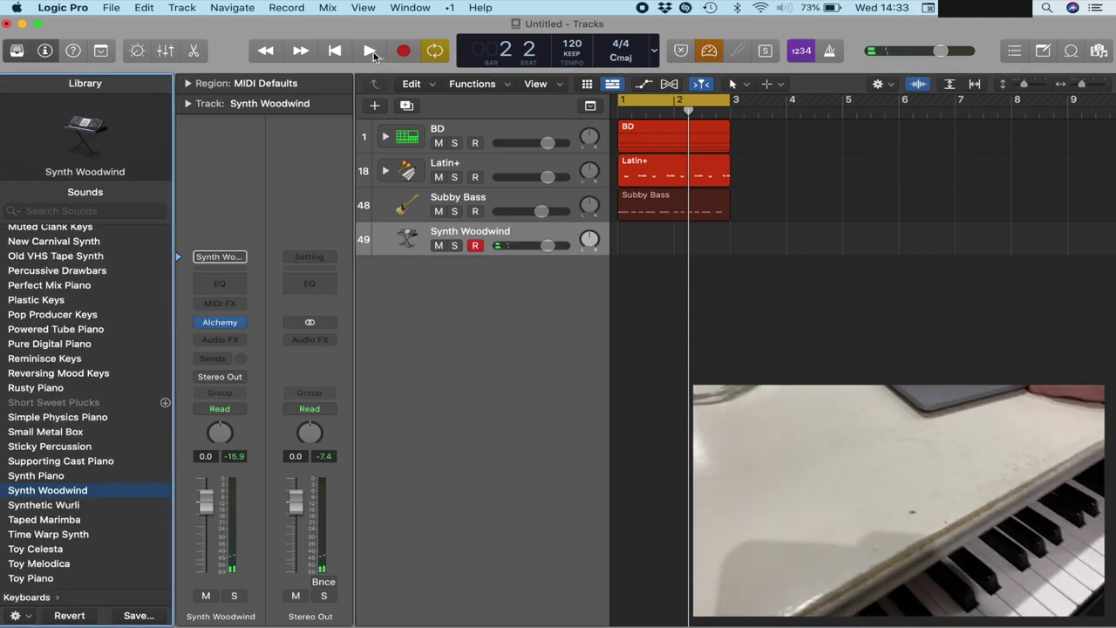
pyautogui.click(370, 50)
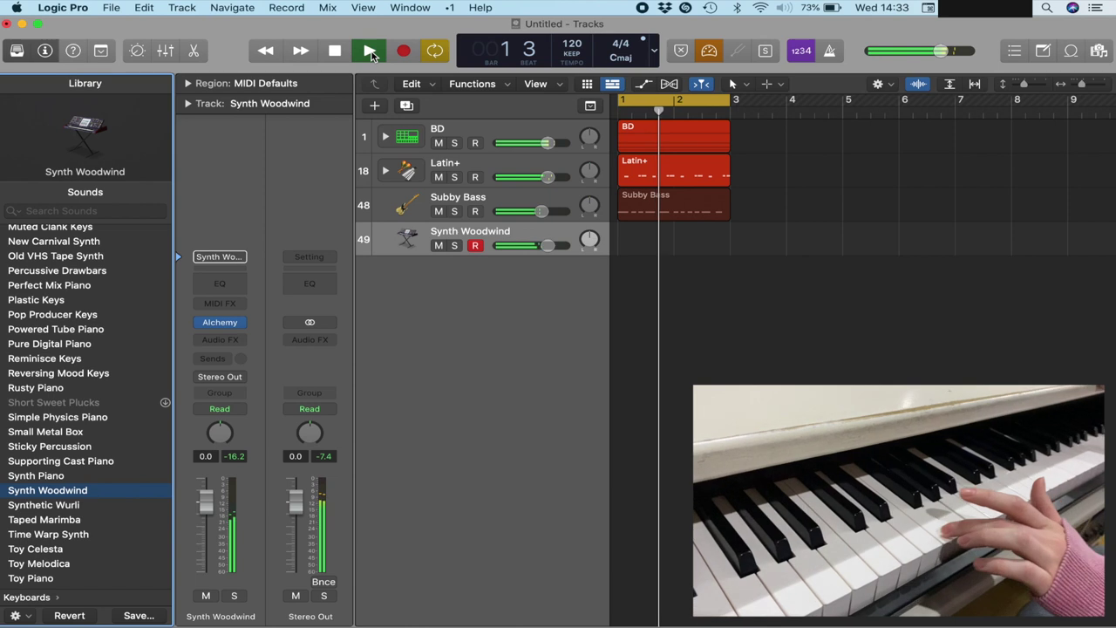
# Step: Record a two-bar Synth Woodwind part over the loop, then begin another take with count-in
pyautogui.click(333, 50)
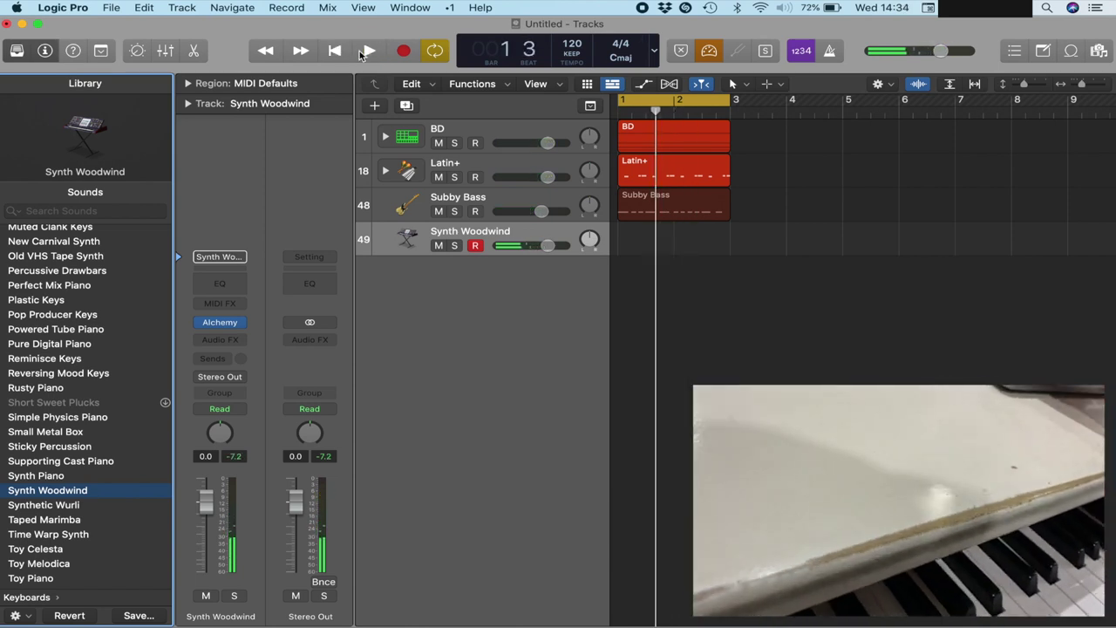
pyautogui.click(361, 53)
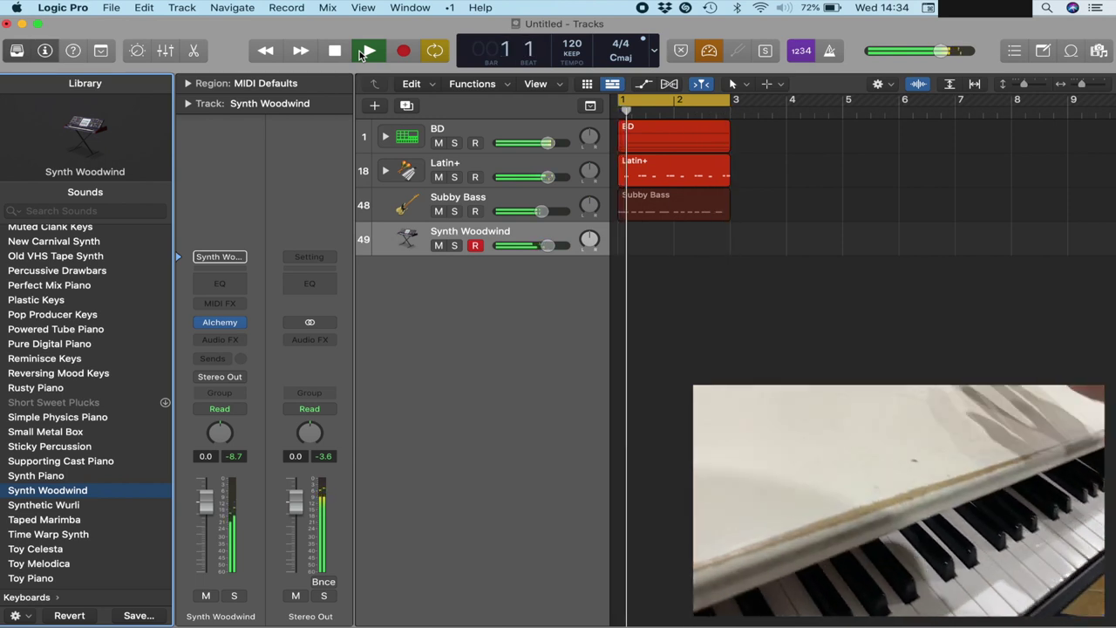
pyautogui.hotkey('shift', 'r')
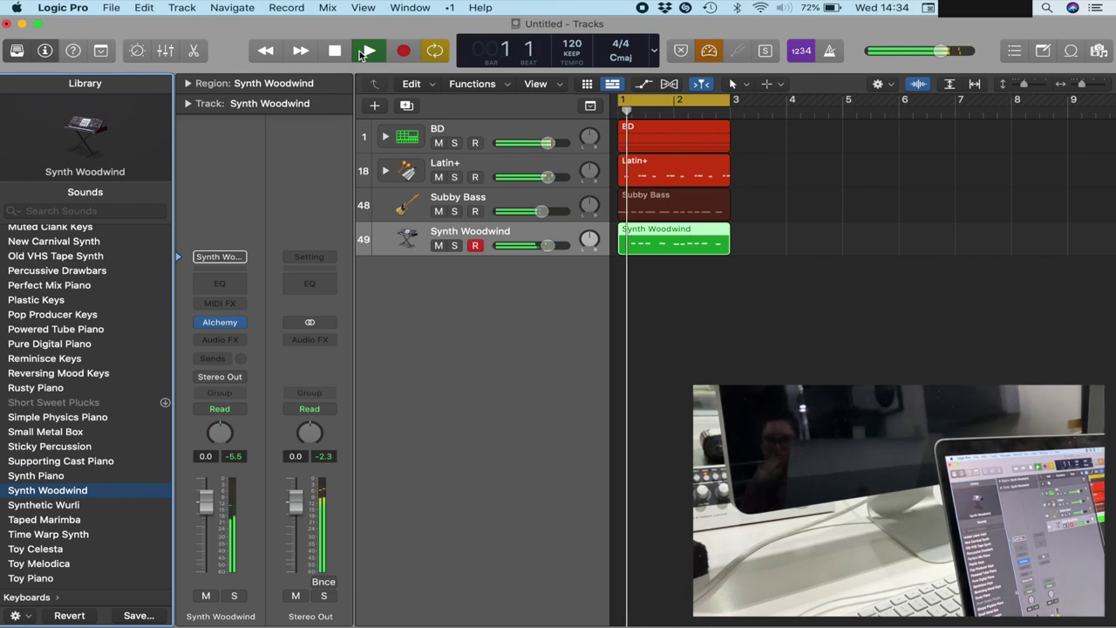
pyautogui.click(366, 52)
pyautogui.click(366, 52)
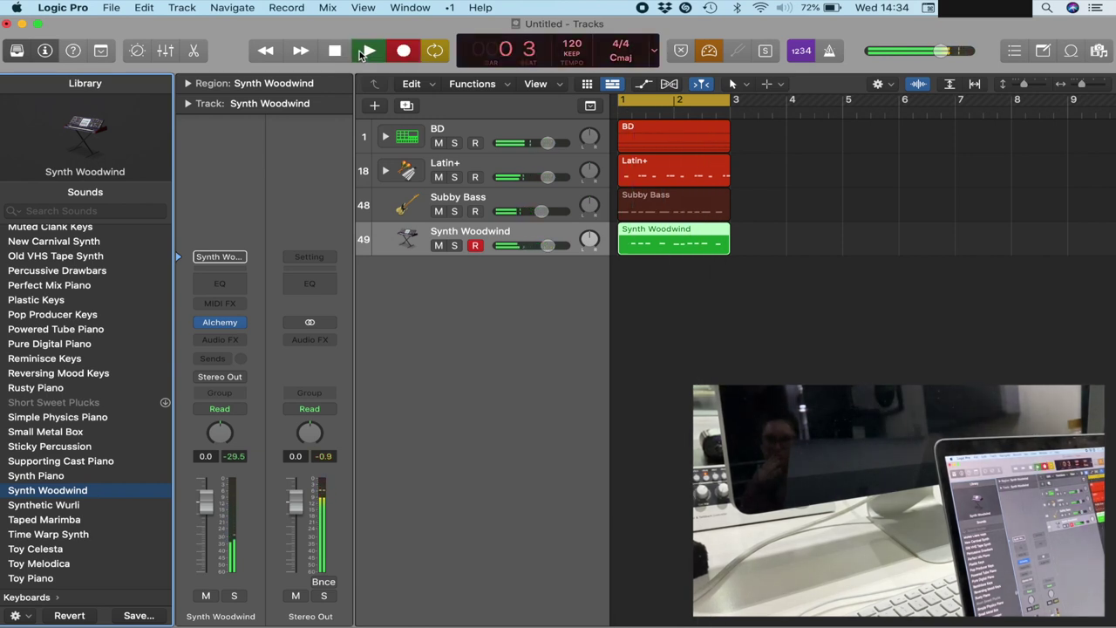
# Step: Stop recording and send the Synth Woodwind track to Bus 14 with the send level raised
pyautogui.click(366, 52)
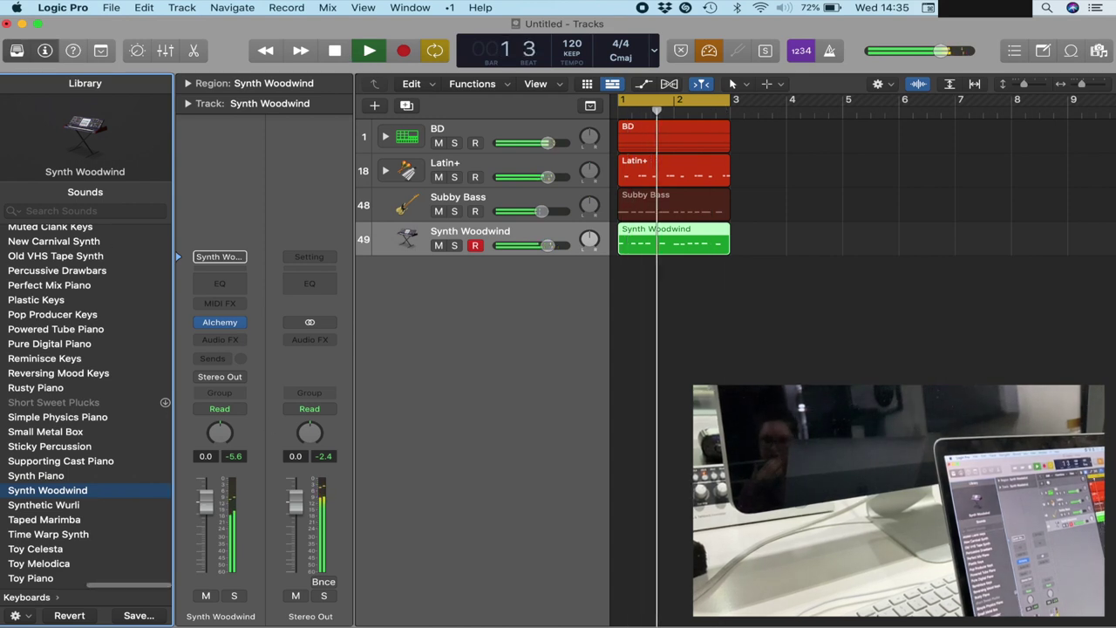
pyautogui.click(19, 54)
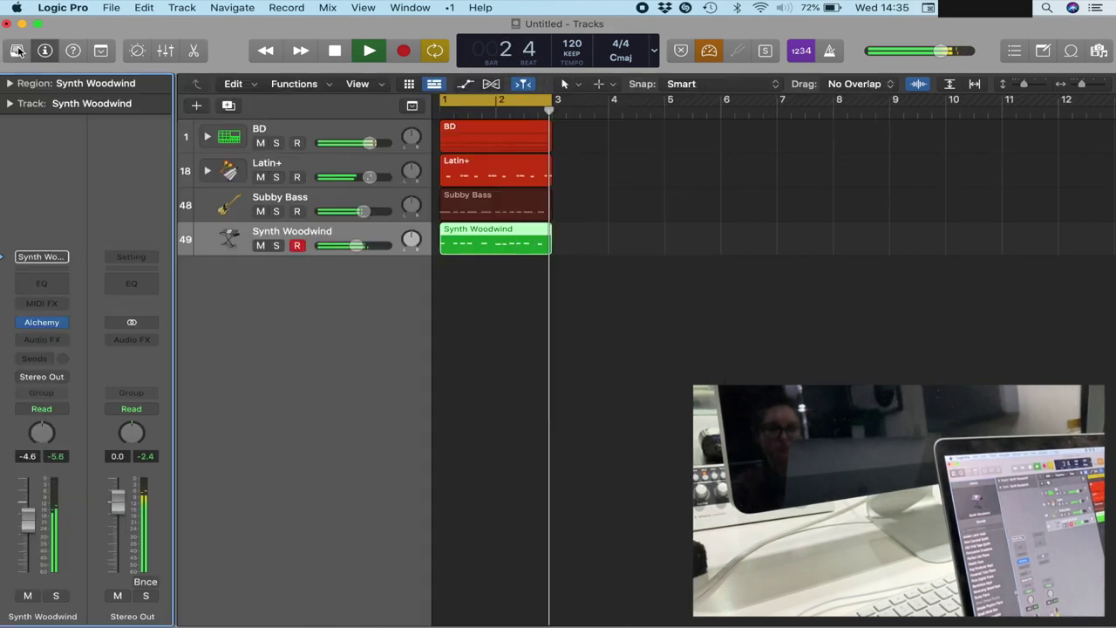
pyautogui.click(50, 360)
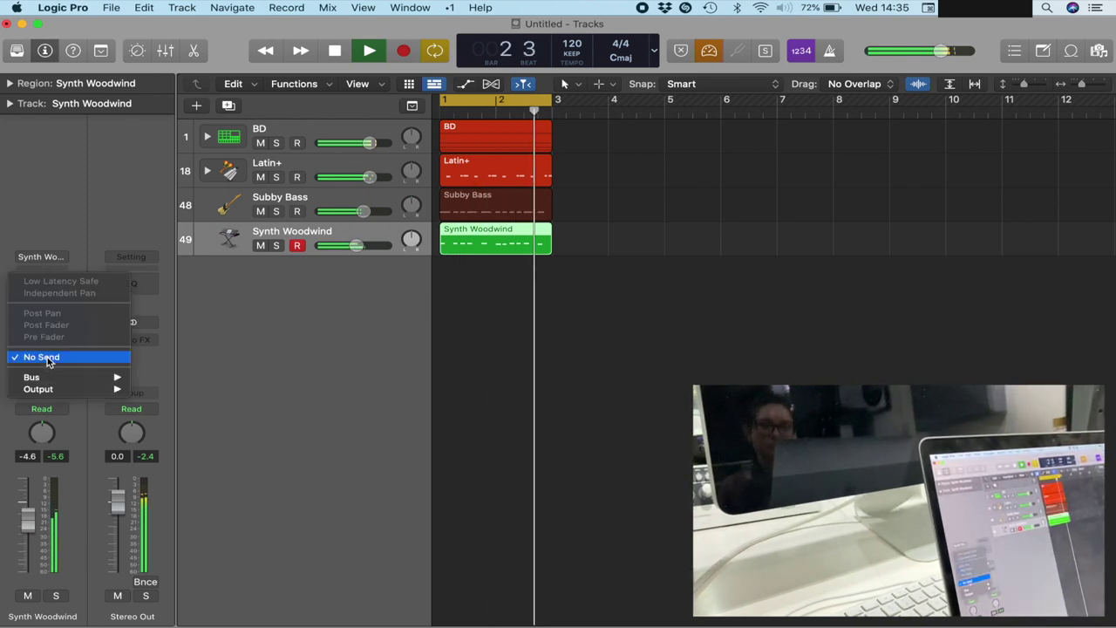
pyautogui.moveTo(53, 376)
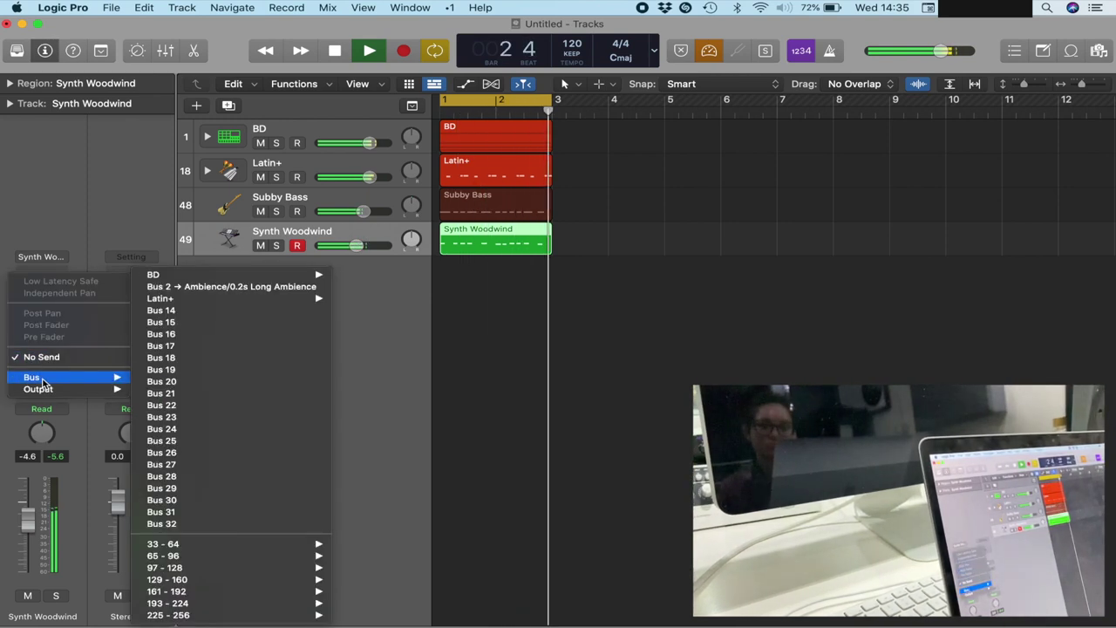
pyautogui.click(175, 312)
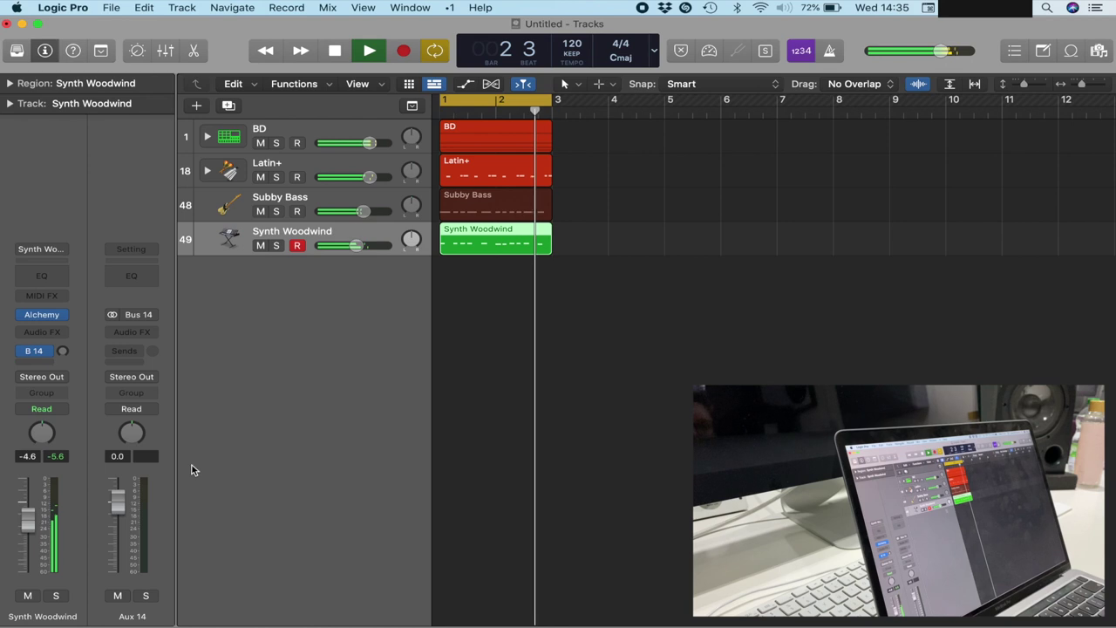
pyautogui.moveTo(63, 351); pyautogui.dragTo(62, 335)
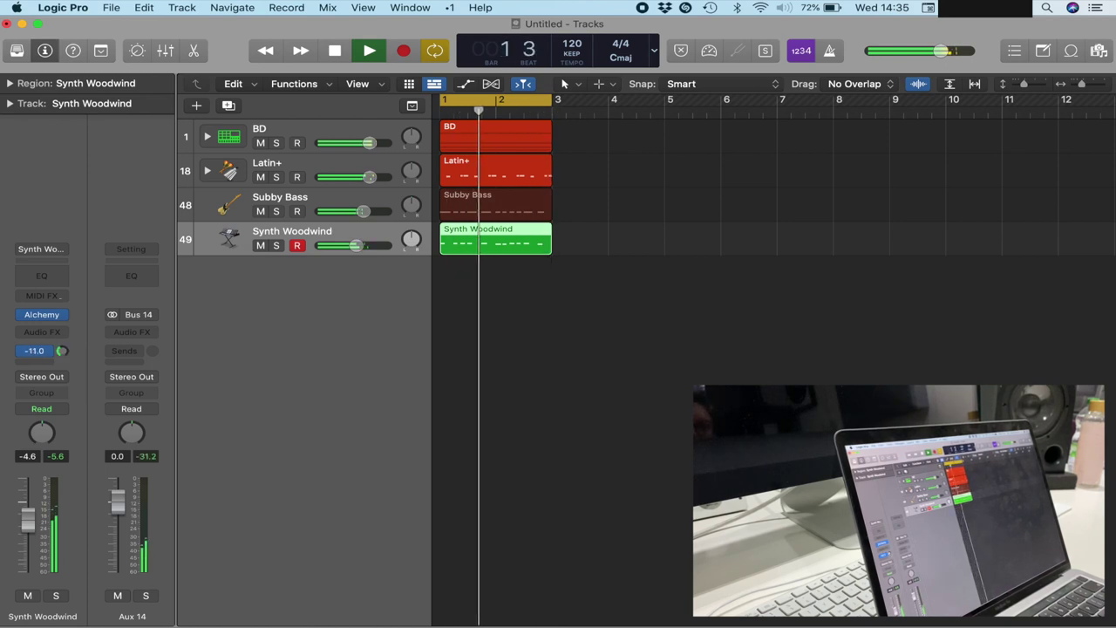
# Step: Insert a stereo Echo delay on Aux 14's Audio FX slot at Factory Default
pyautogui.click(153, 334)
pyautogui.moveTo(209, 462)
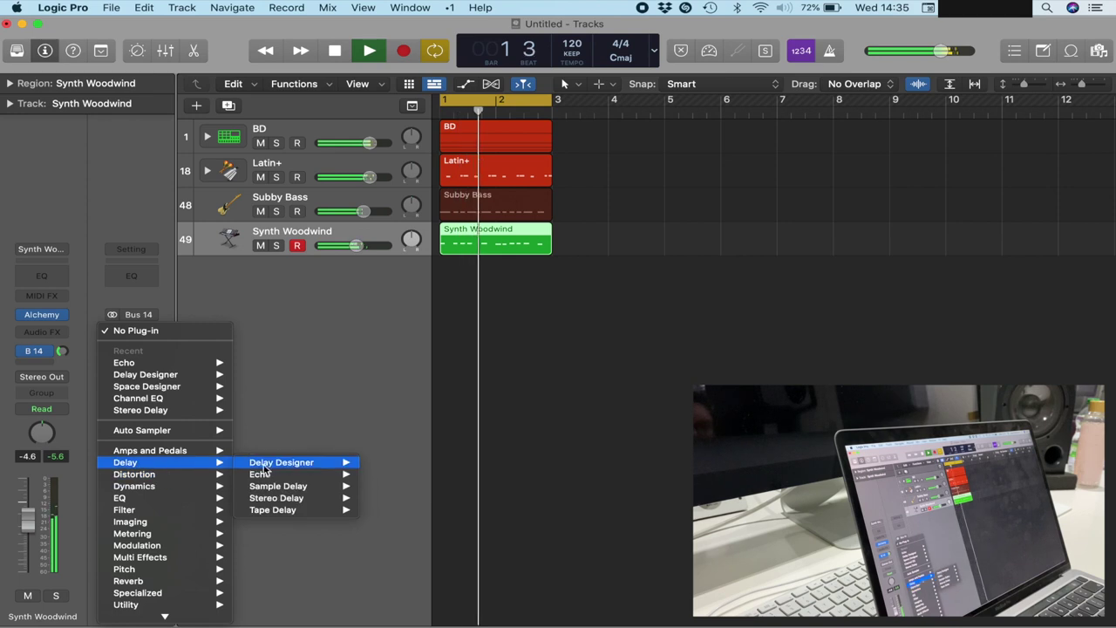
pyautogui.moveTo(261, 474)
pyautogui.click(384, 473)
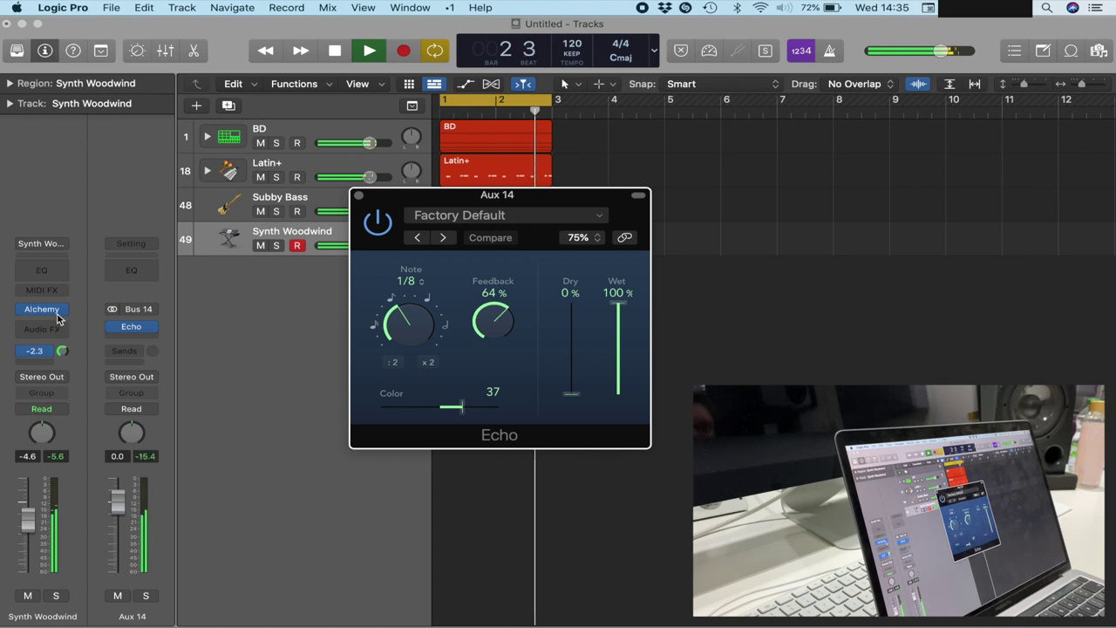
# Step: Open the Synth Woodwind's Alchemy instrument window, then close it again
pyautogui.click(56, 338)
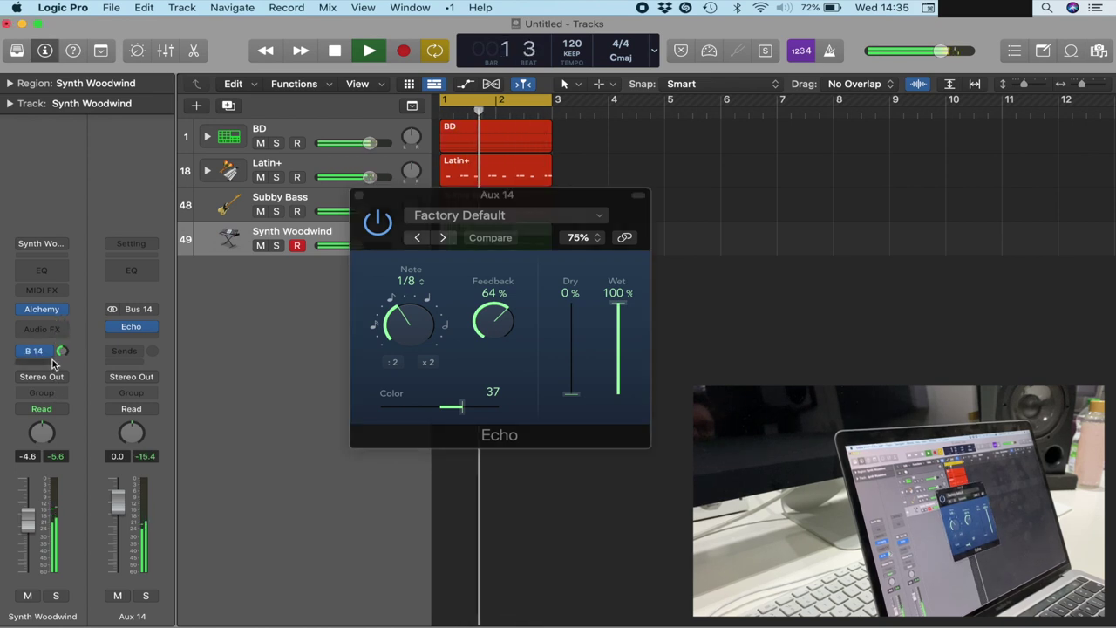
pyautogui.moveTo(44, 311)
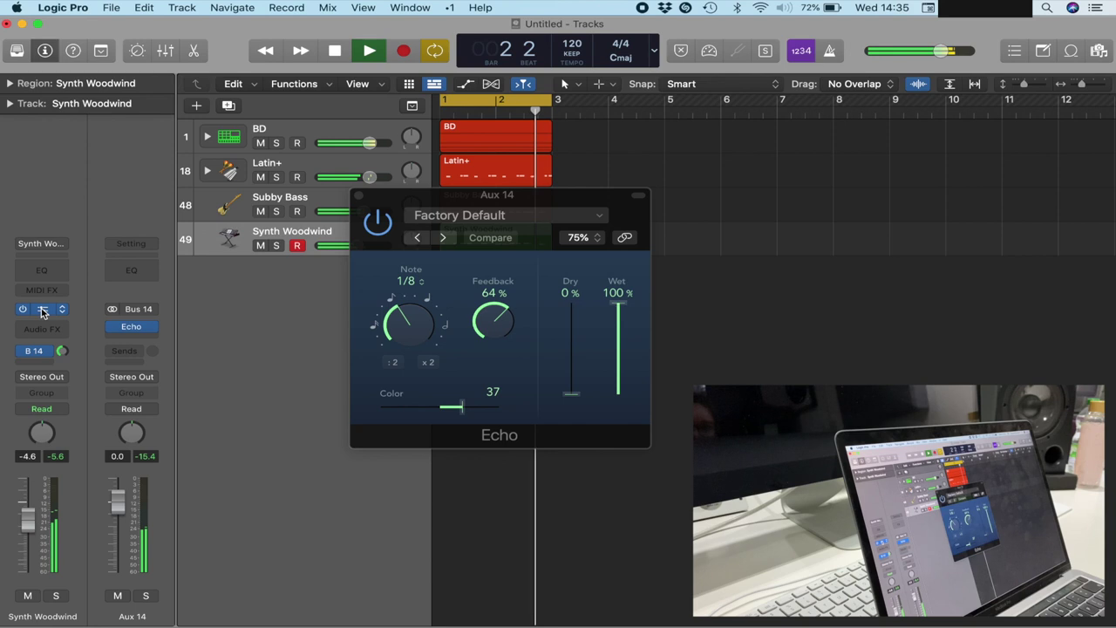
pyautogui.click(42, 311)
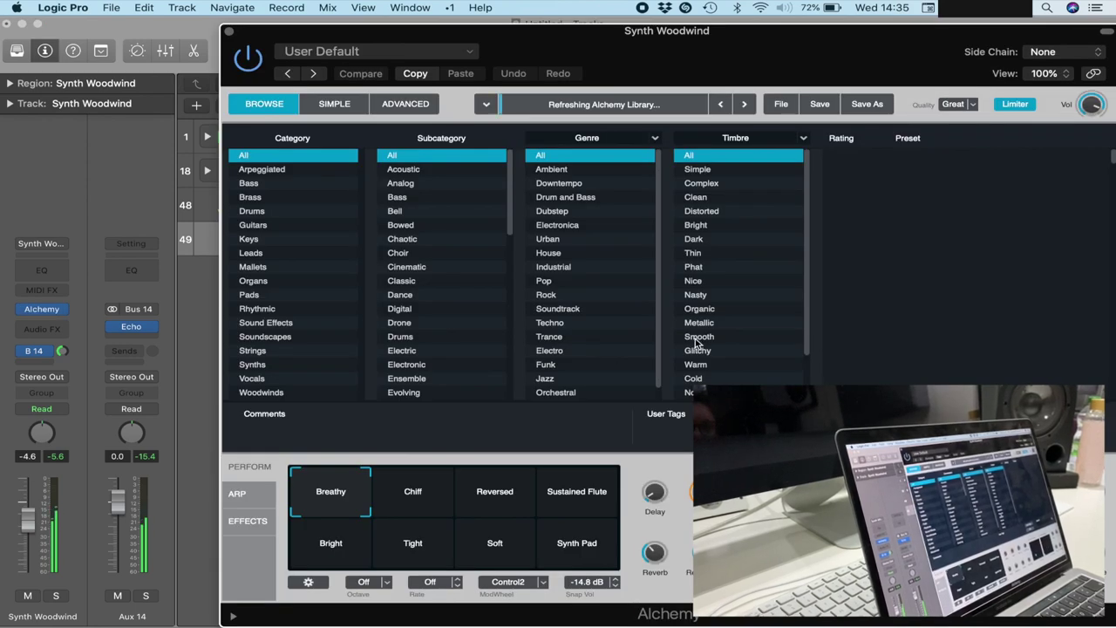
pyautogui.moveTo(680, 514)
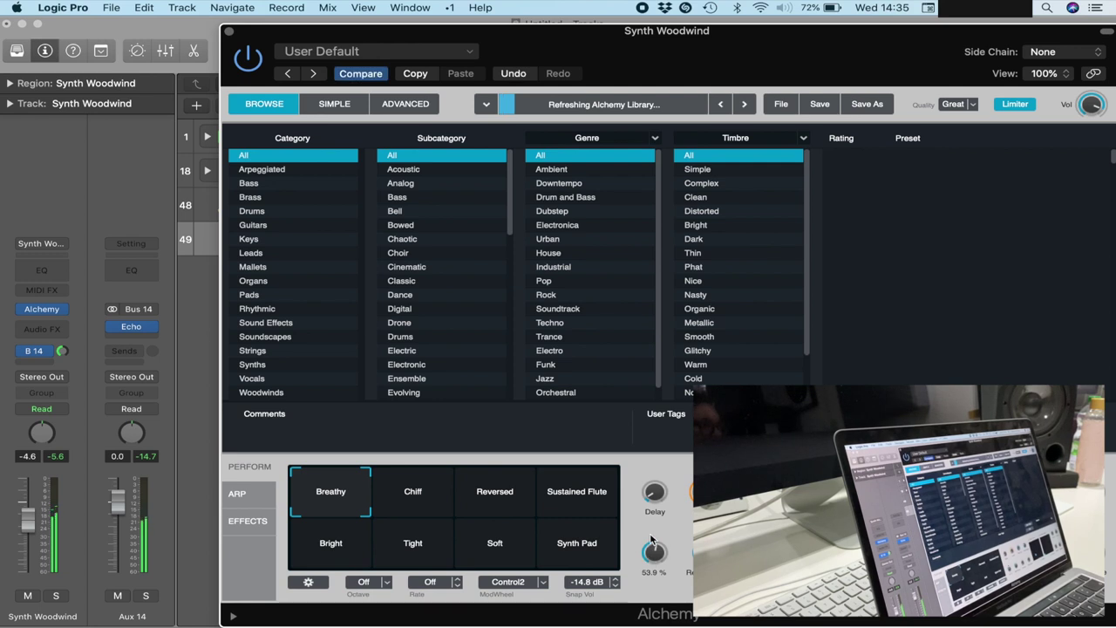
pyautogui.click(230, 32)
# Step: Close the Echo window, lower the Synth Woodwind fader to -8.2 dB and select Subby Bass
pyautogui.click(356, 199)
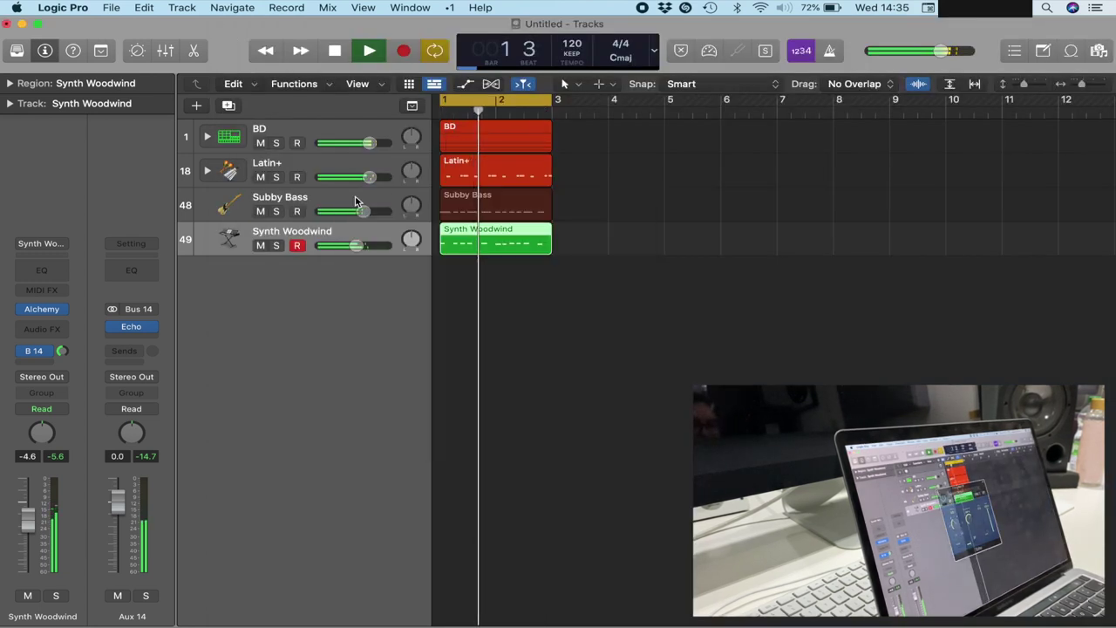
pyautogui.moveTo(357, 245); pyautogui.dragTo(348, 246)
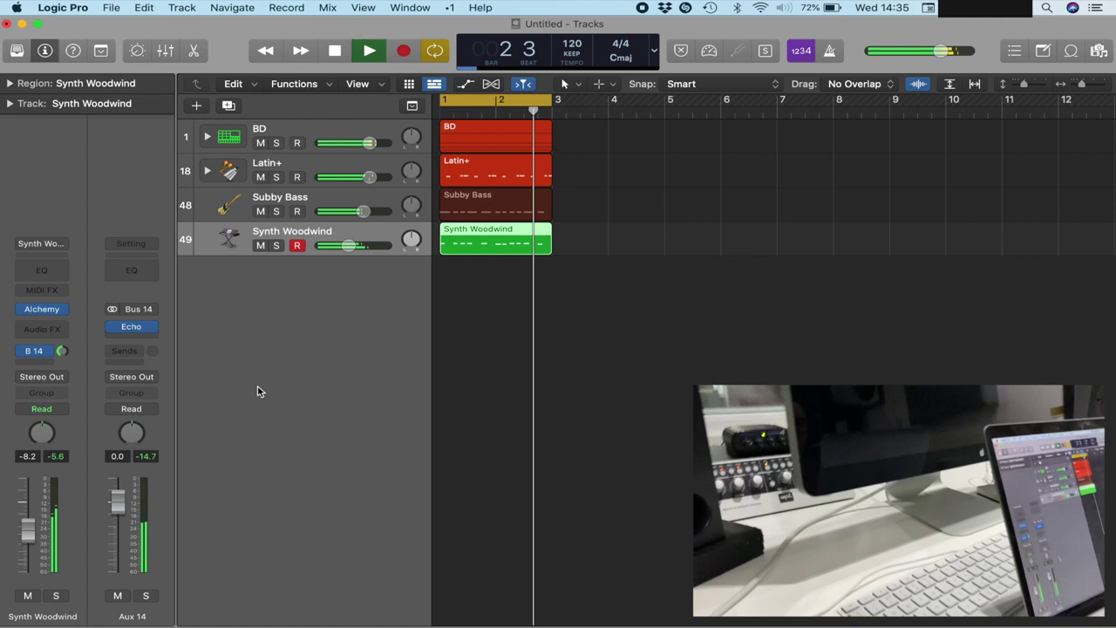
pyautogui.click(317, 196)
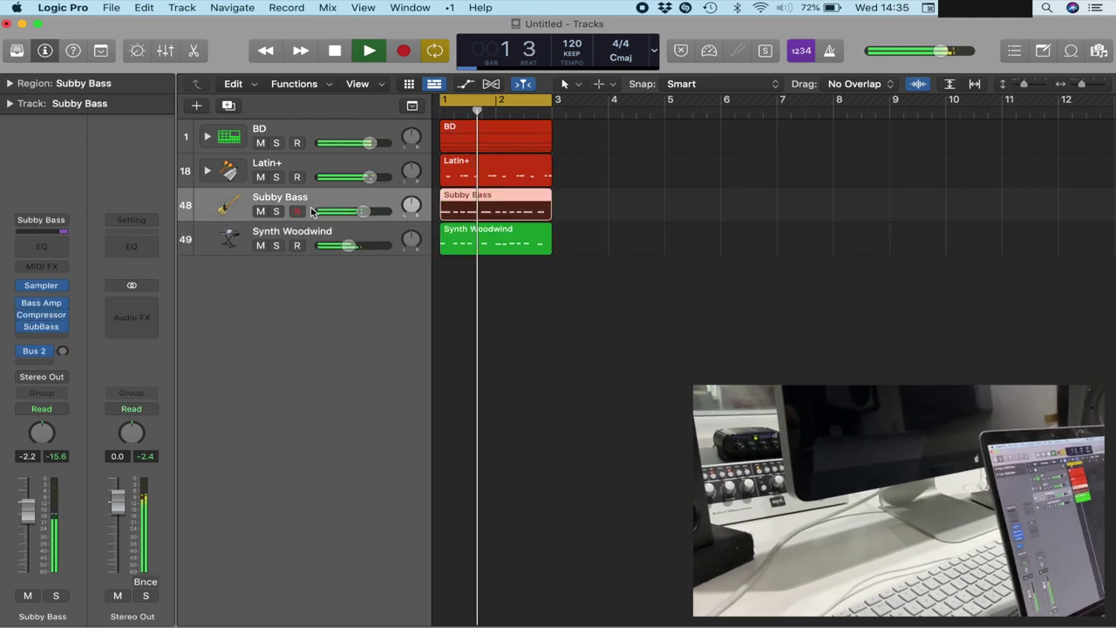
# Step: Load the factory Dance channel-strip setting on the Stereo Out and start playback
pyautogui.click(153, 307)
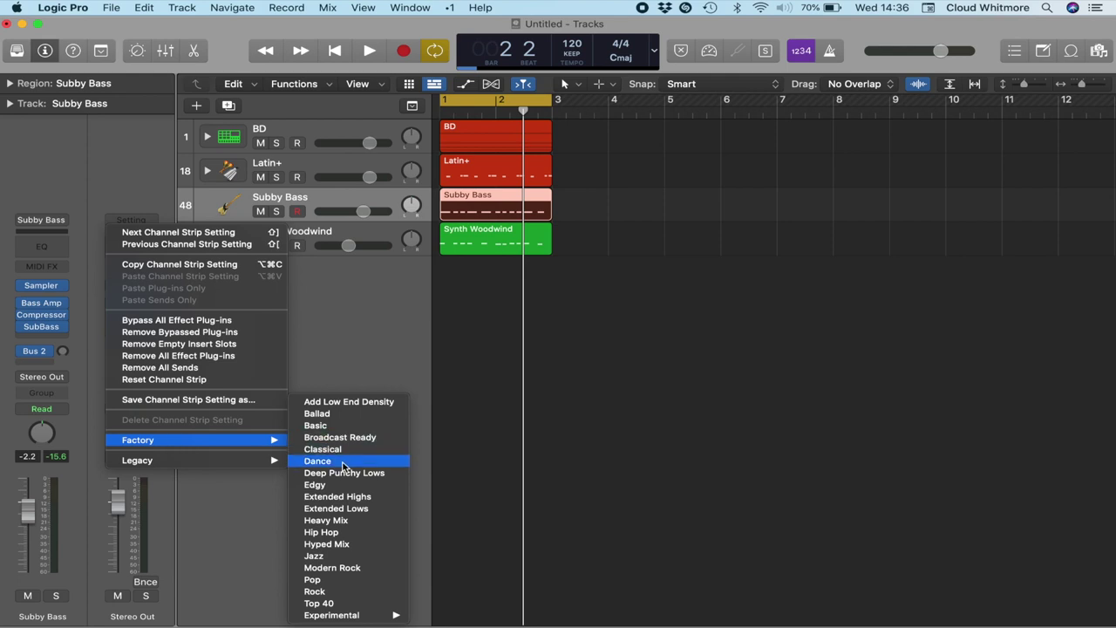
pyautogui.click(318, 461)
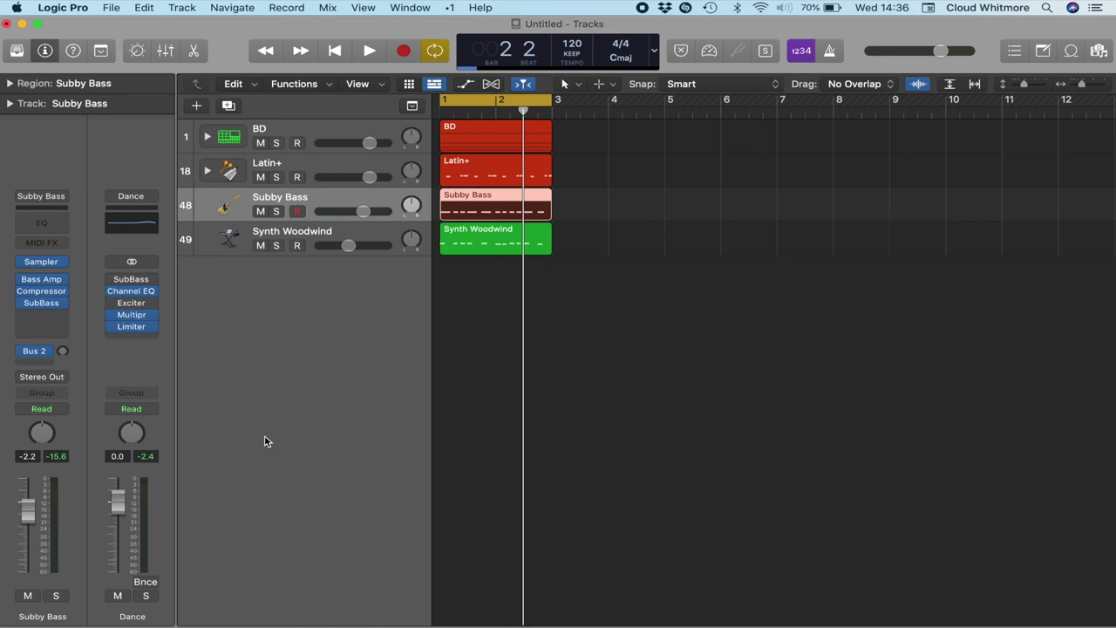
pyautogui.press('space')
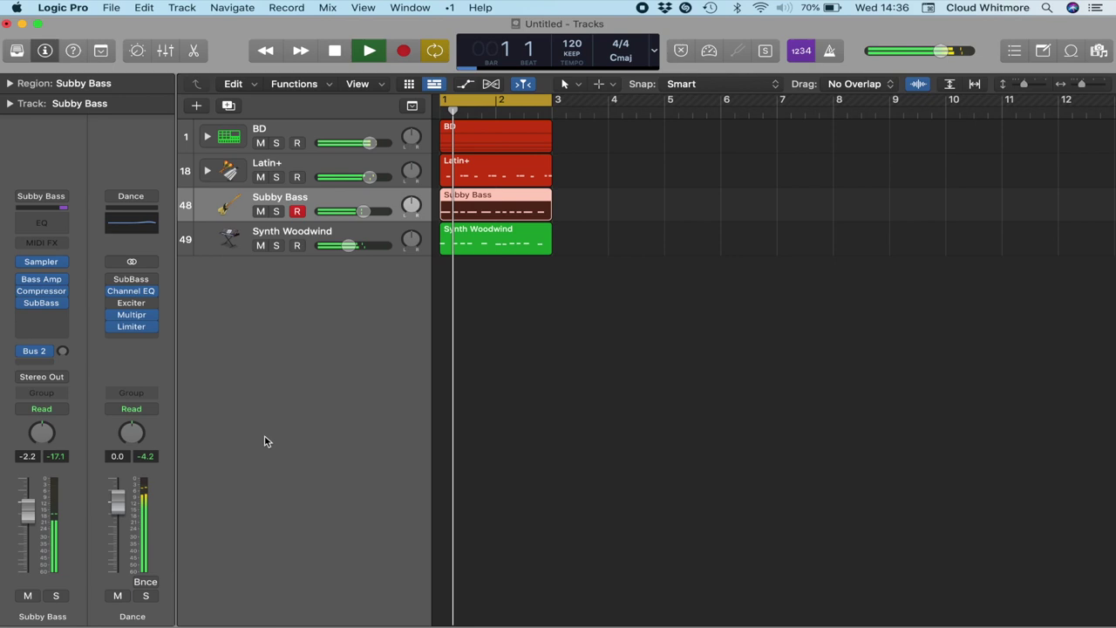
pyautogui.moveTo(130, 321)
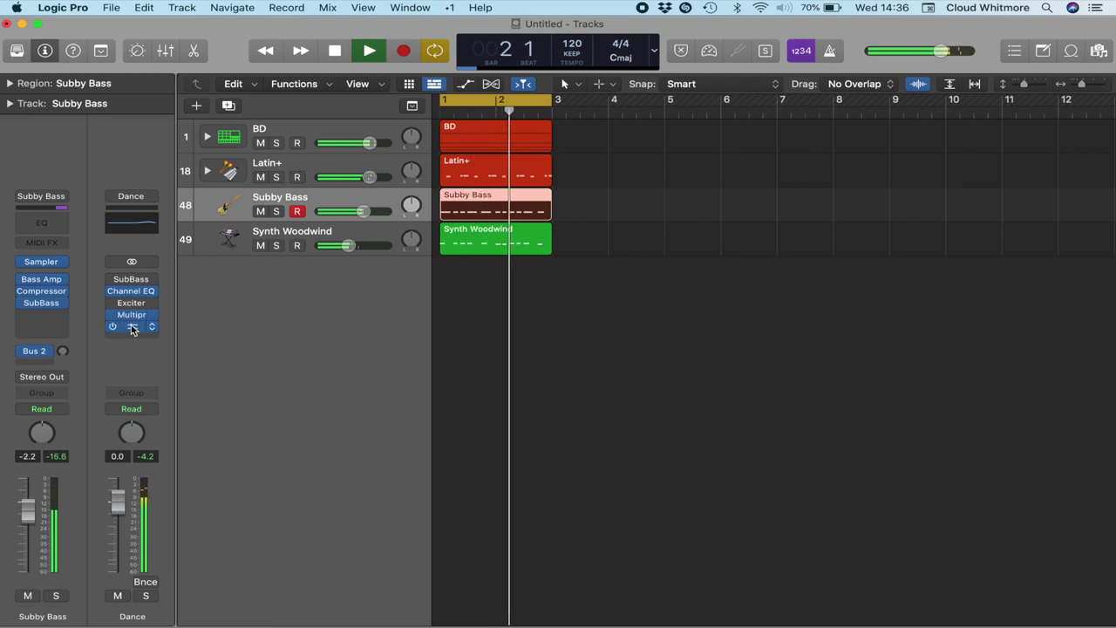
pyautogui.click(131, 321)
# Step: Reapply Factory > Dance to the master strip and open its Channel EQ
pyautogui.click(131, 195)
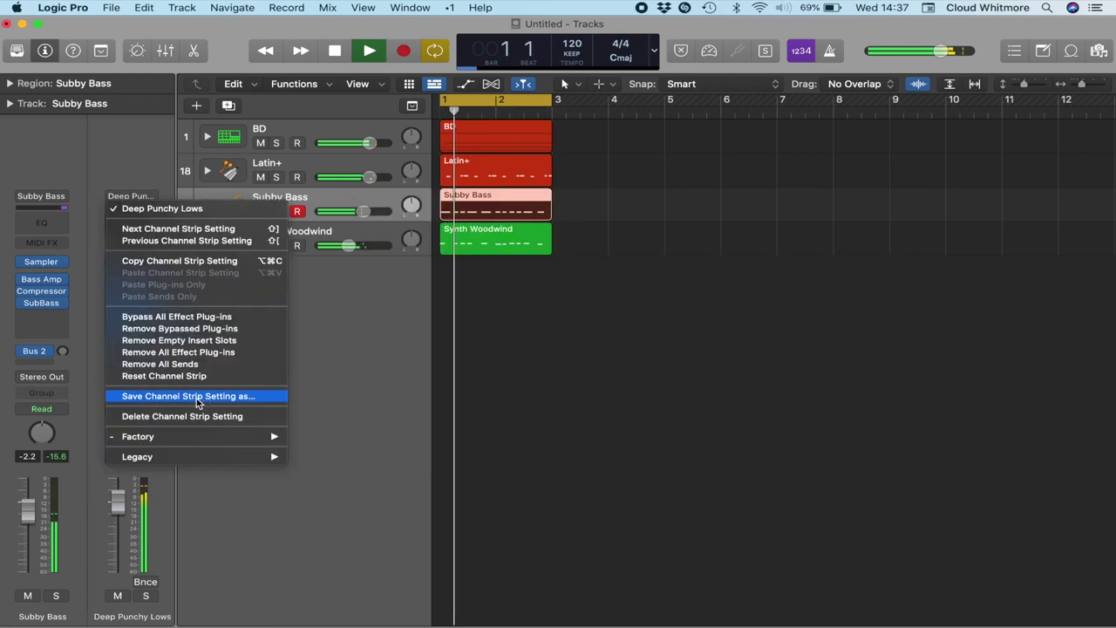
pyautogui.moveTo(180, 436)
pyautogui.click(340, 462)
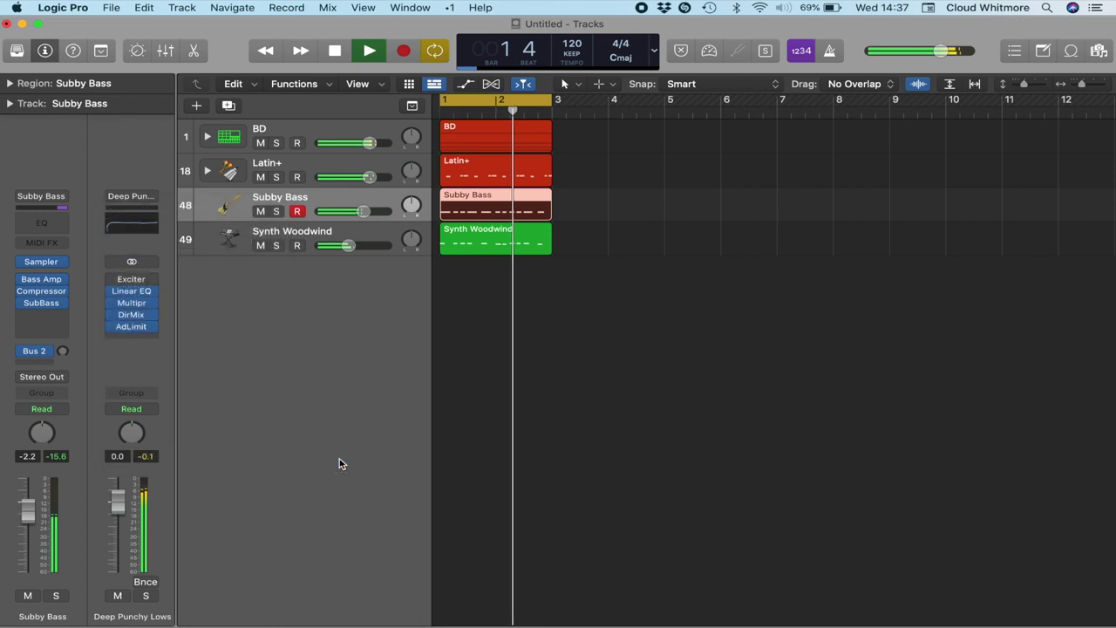
pyautogui.moveTo(134, 297)
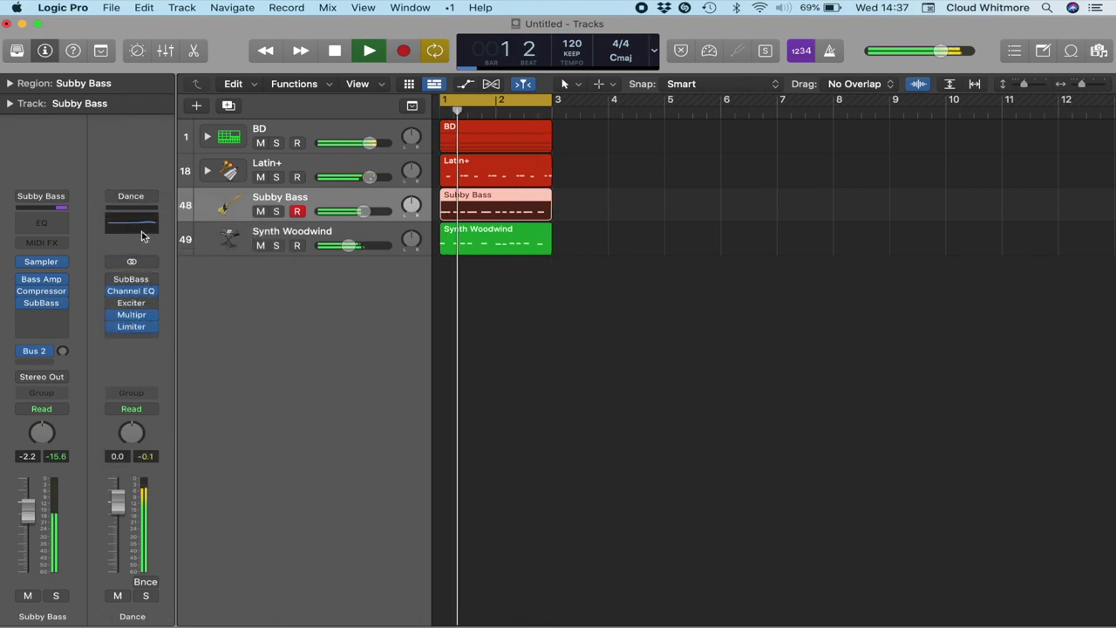
pyautogui.click(135, 297)
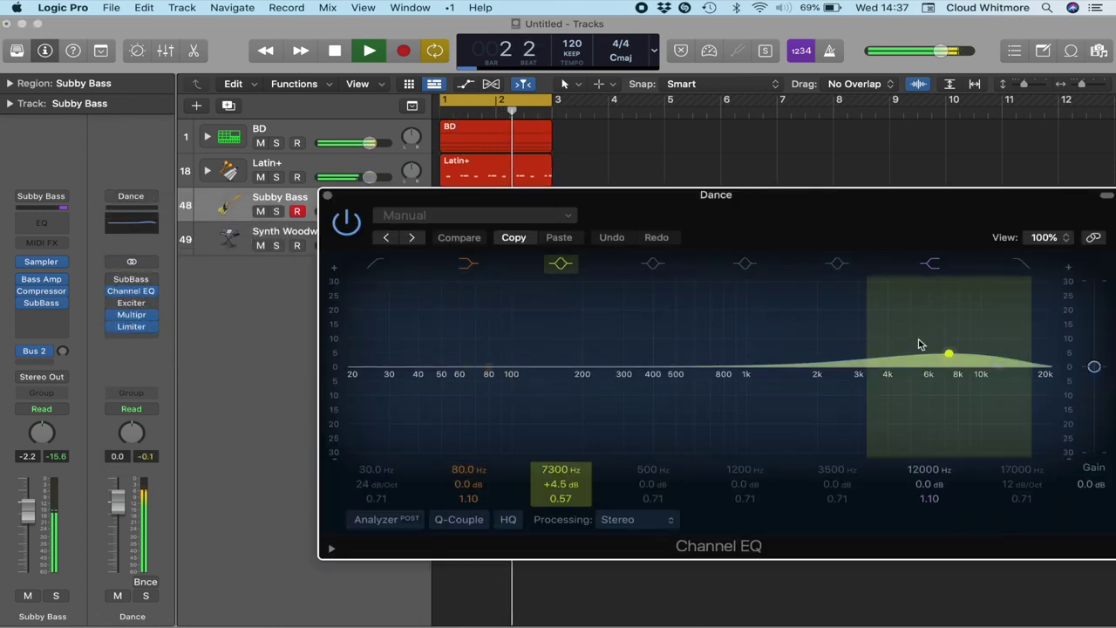
# Step: Open the Dance strip's Multipressor and Limiter and raise the Limiter gain to +11.9 dB
pyautogui.click(134, 319)
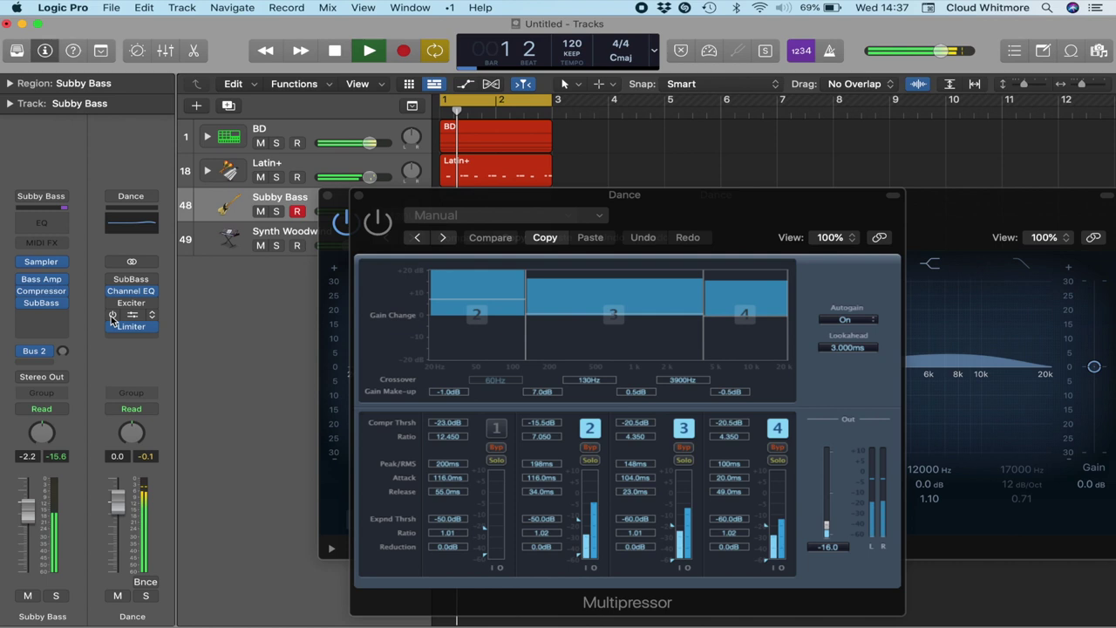
pyautogui.click(129, 328)
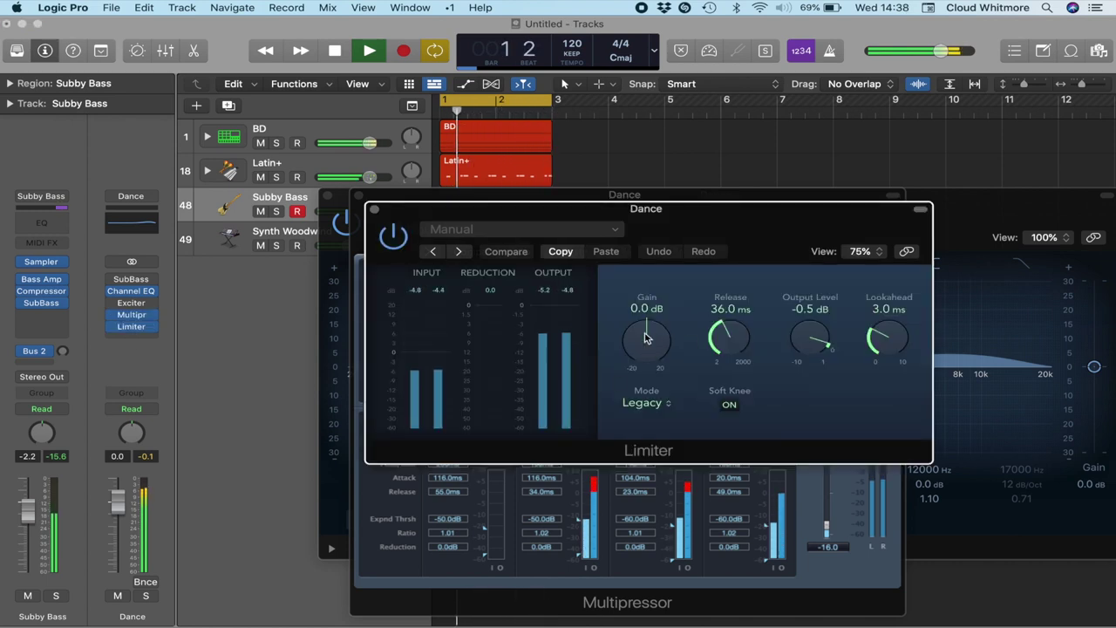
pyautogui.moveTo(646, 338)
pyautogui.mouseDown()
pyautogui.moveTo(643, 376)
pyautogui.moveTo(653, 346)
pyautogui.mouseUp()
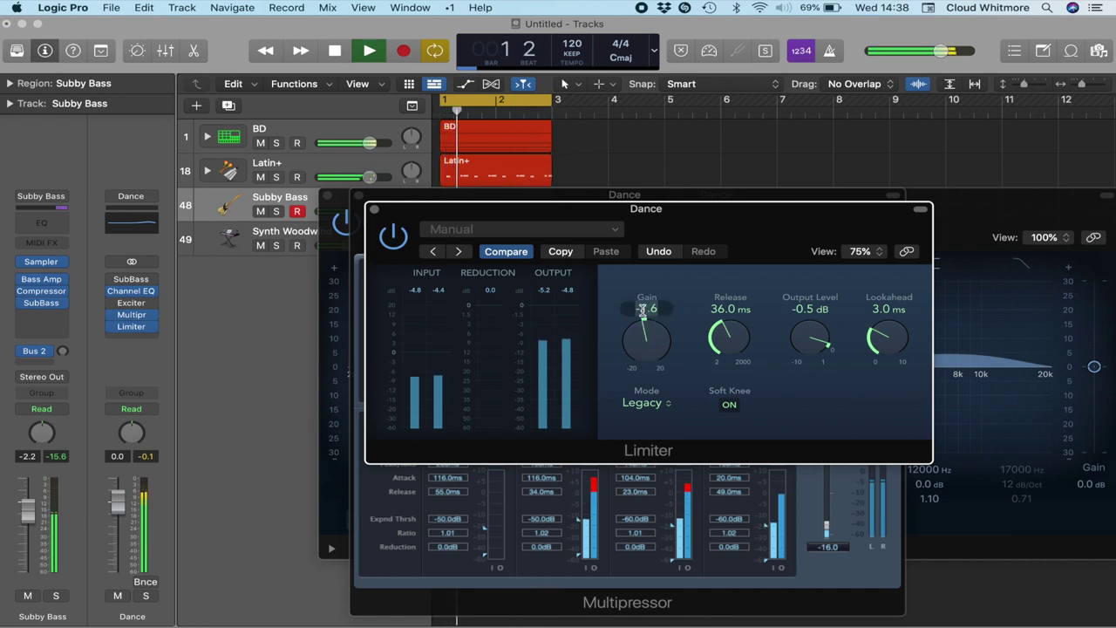
pyautogui.press('Return')
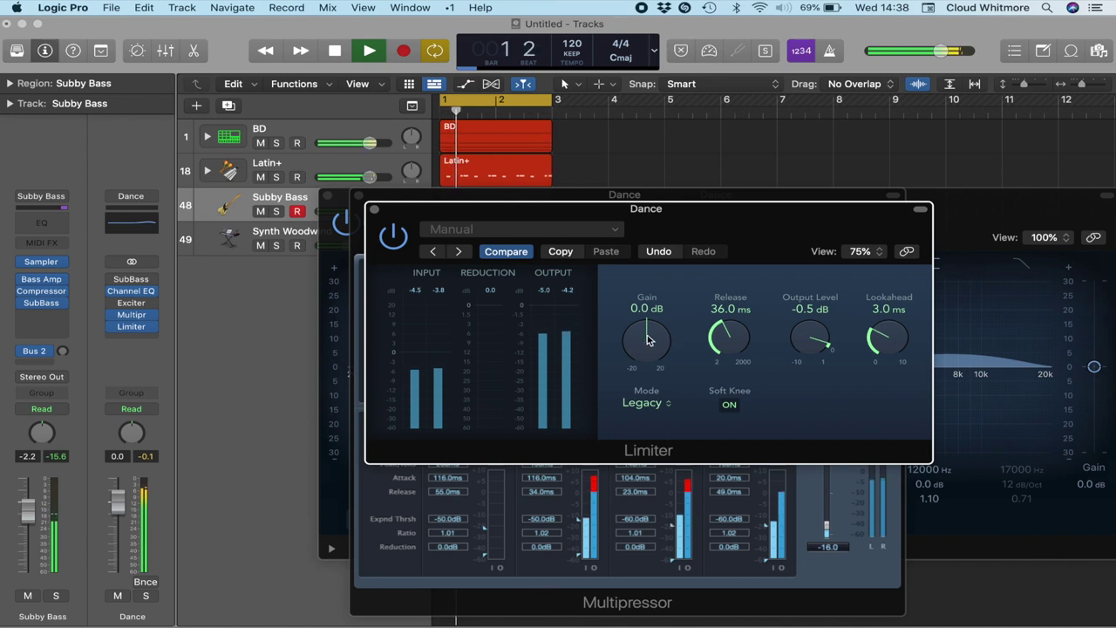
pyautogui.moveTo(648, 340); pyautogui.dragTo(650, 274)
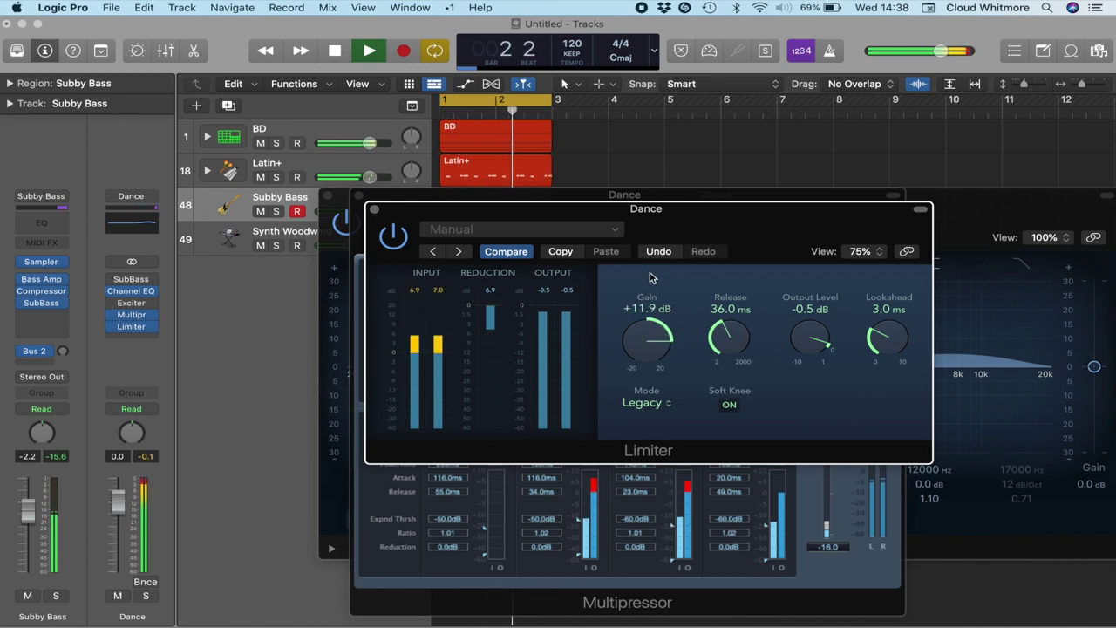
# Step: Set the Limiter output level to -0.1 dB and close the Limiter and Multipressor windows
pyautogui.doubleClick(811, 309)
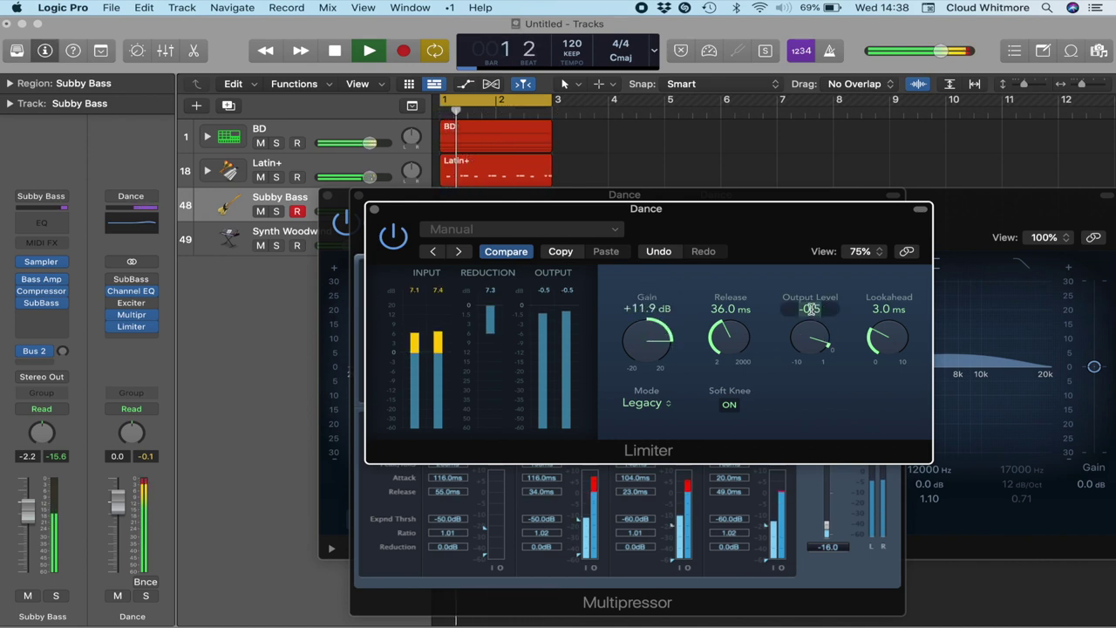
pyautogui.write('-0')
pyautogui.write('.1')
pyautogui.press('Return')
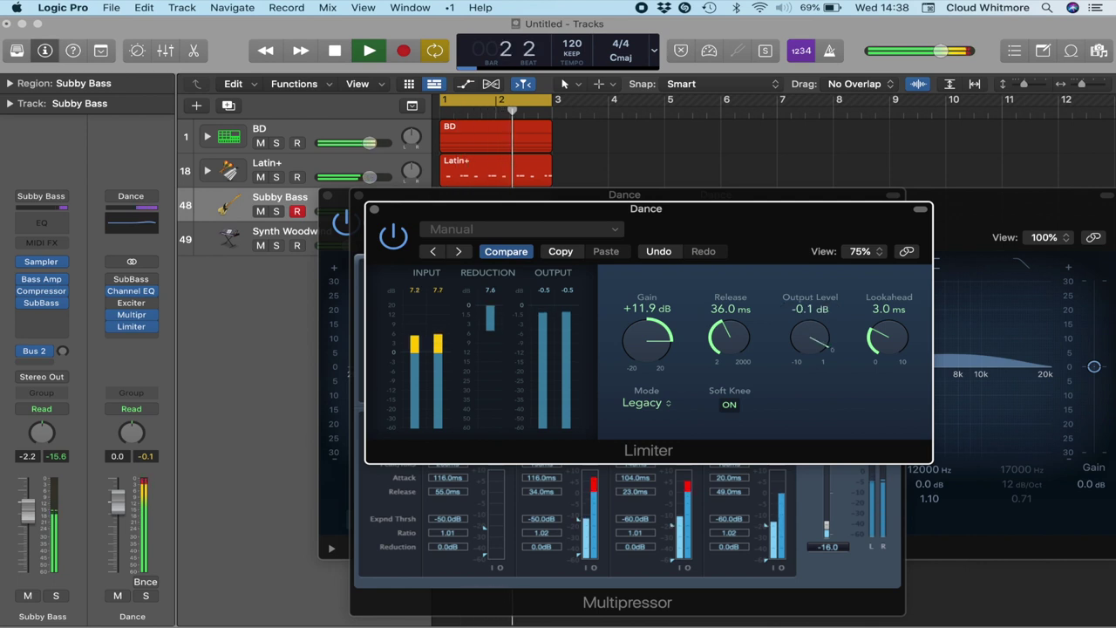
pyautogui.click(377, 214)
pyautogui.click(355, 202)
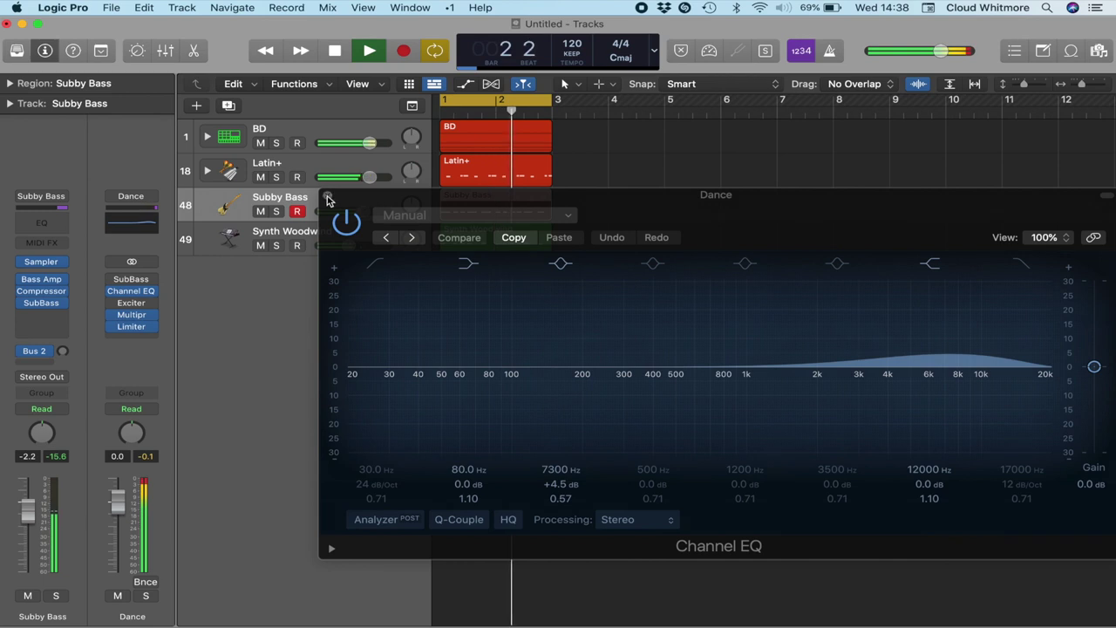
# Step: Stop playback and repeat all BD, Latin+, Subby Bass and Synth Woodwind regions through bar 9 with Cmd+R
pyautogui.click(328, 197)
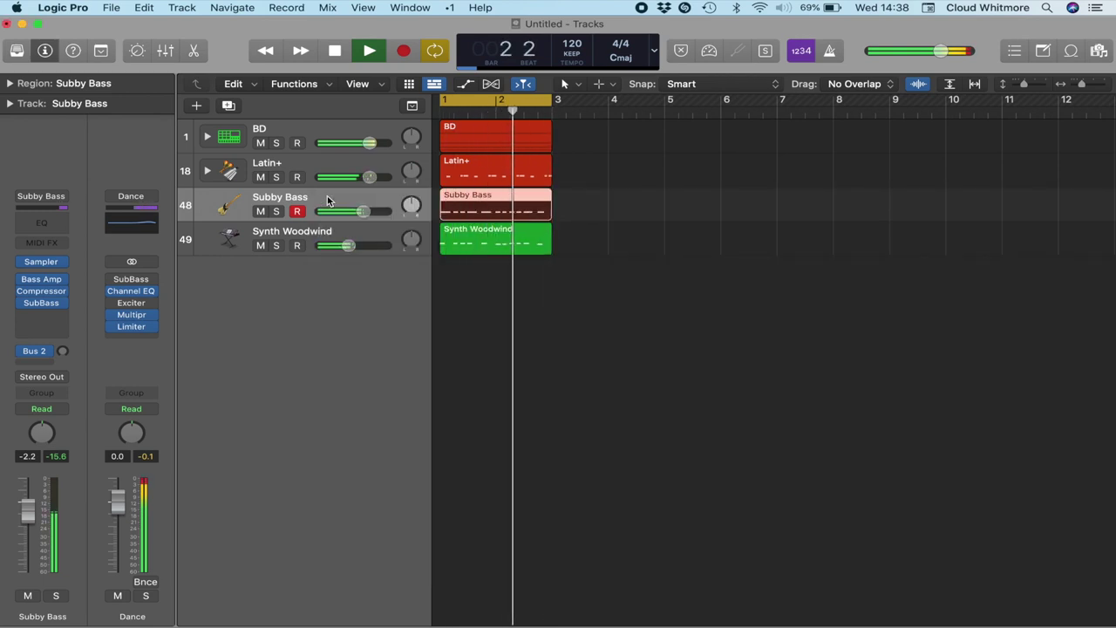
pyautogui.press('space')
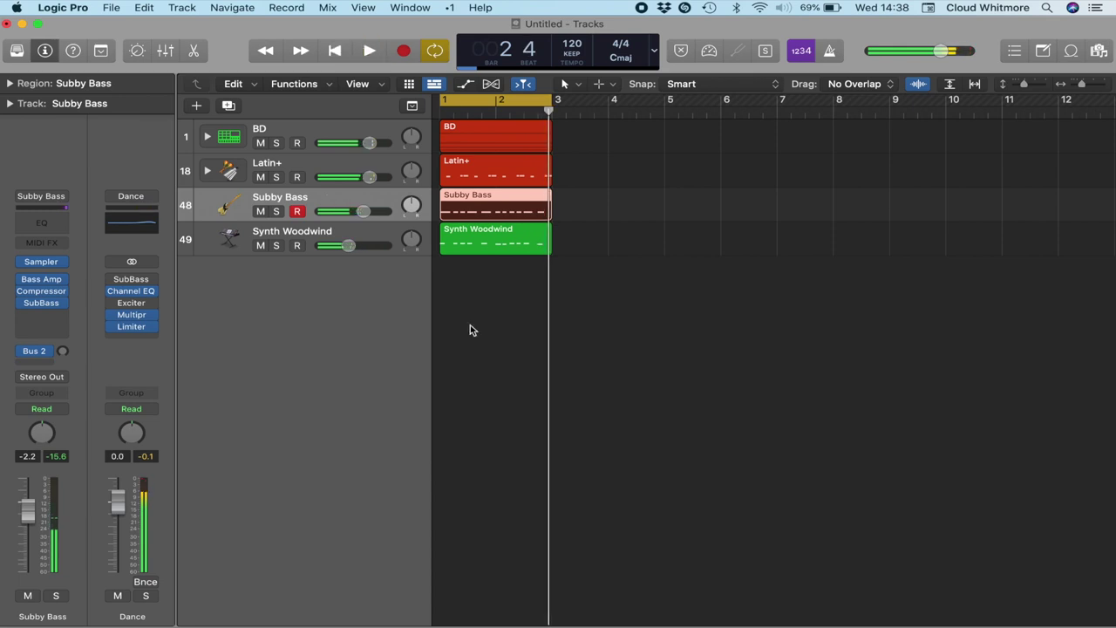
pyautogui.moveTo(516, 304); pyautogui.dragTo(513, 141)
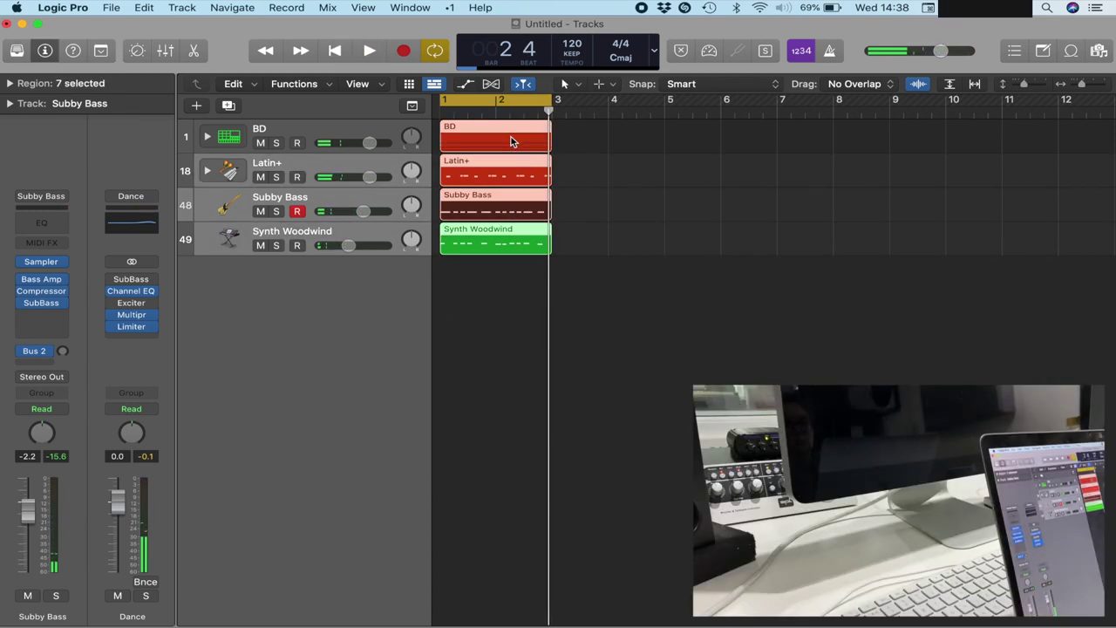
pyautogui.press('super+r')
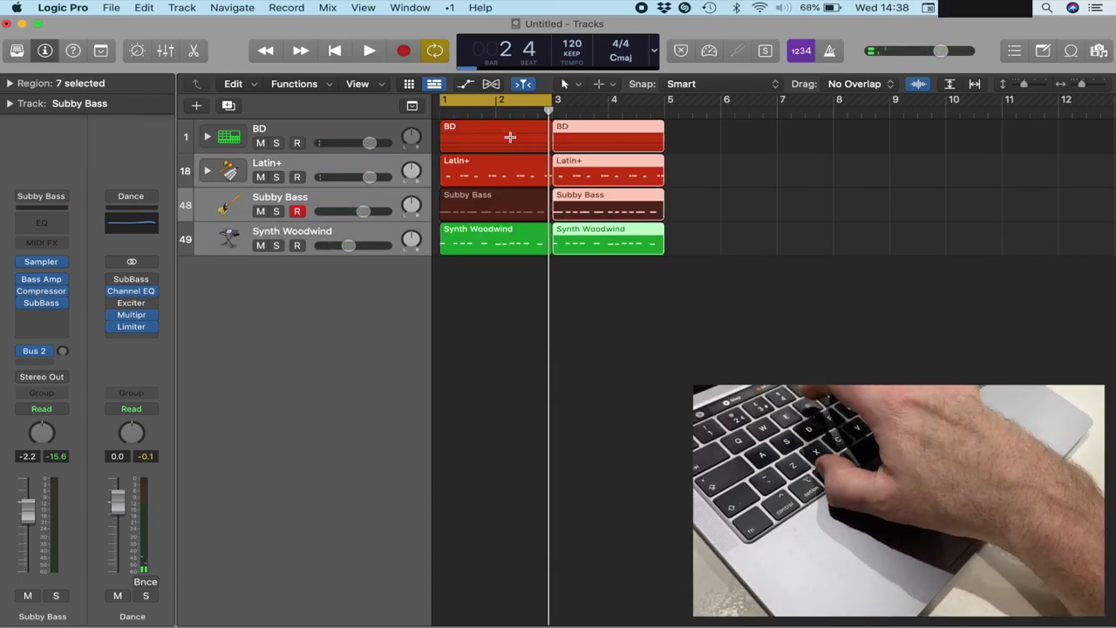
pyautogui.press('super+r')
pyautogui.press('super+r')
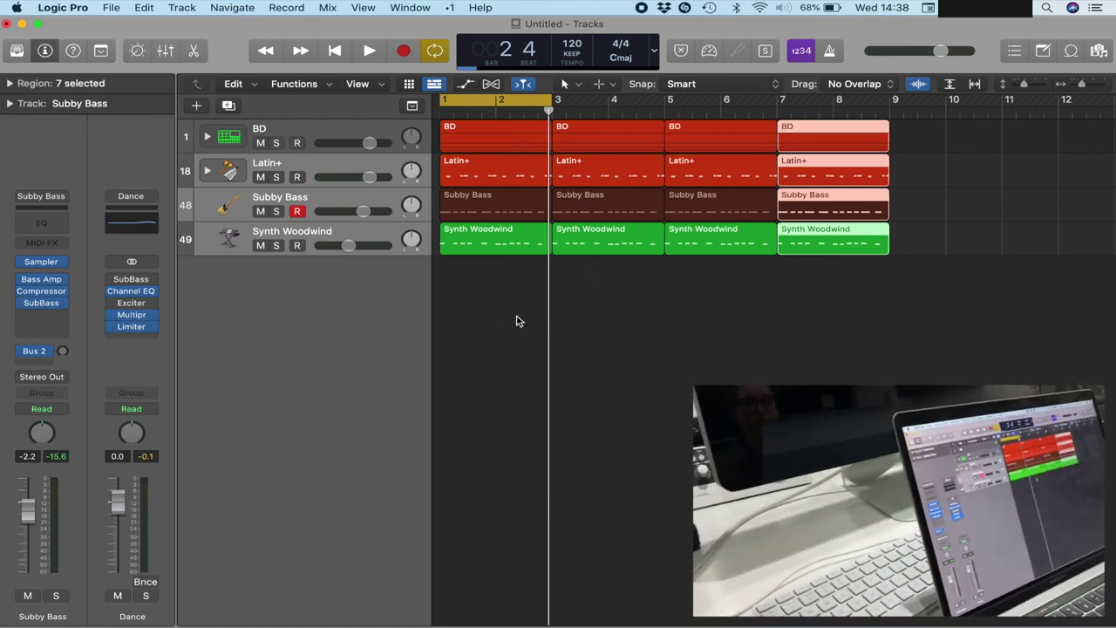
pyautogui.moveTo(516, 321); pyautogui.dragTo(948, 250)
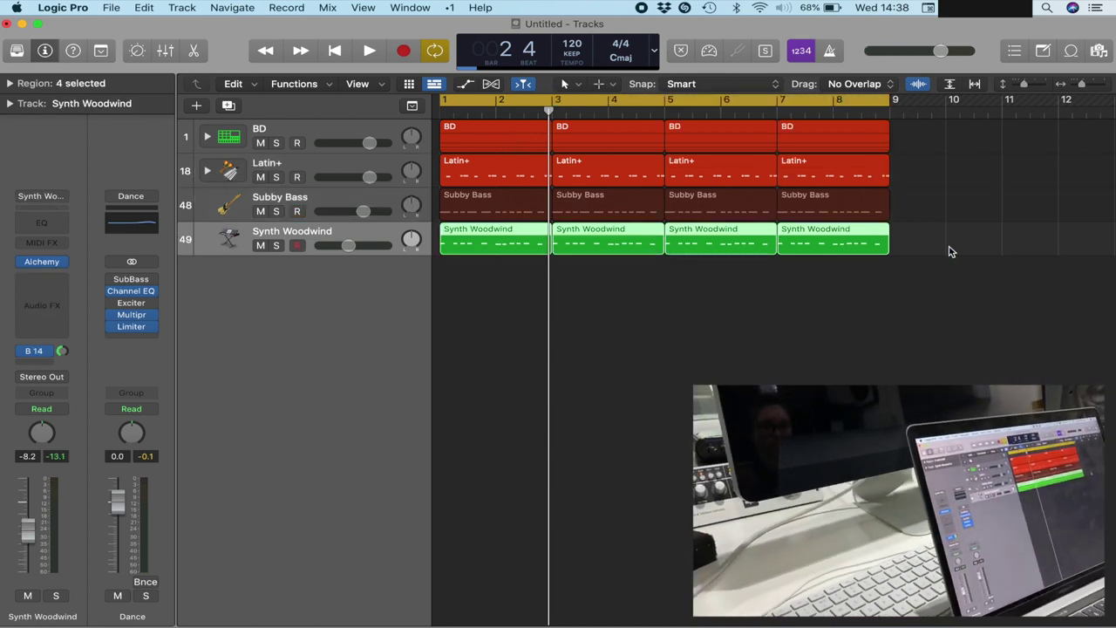
# Step: Add a new software instrument track with ES2 loaded in stereo
pyautogui.press('alt+super+s')
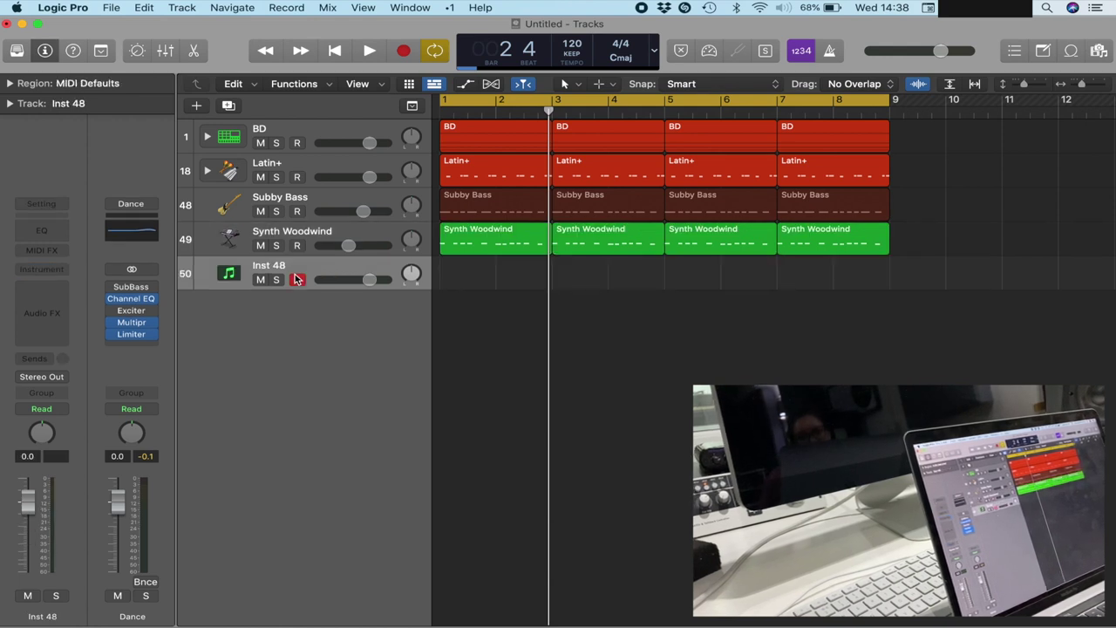
pyautogui.click(61, 272)
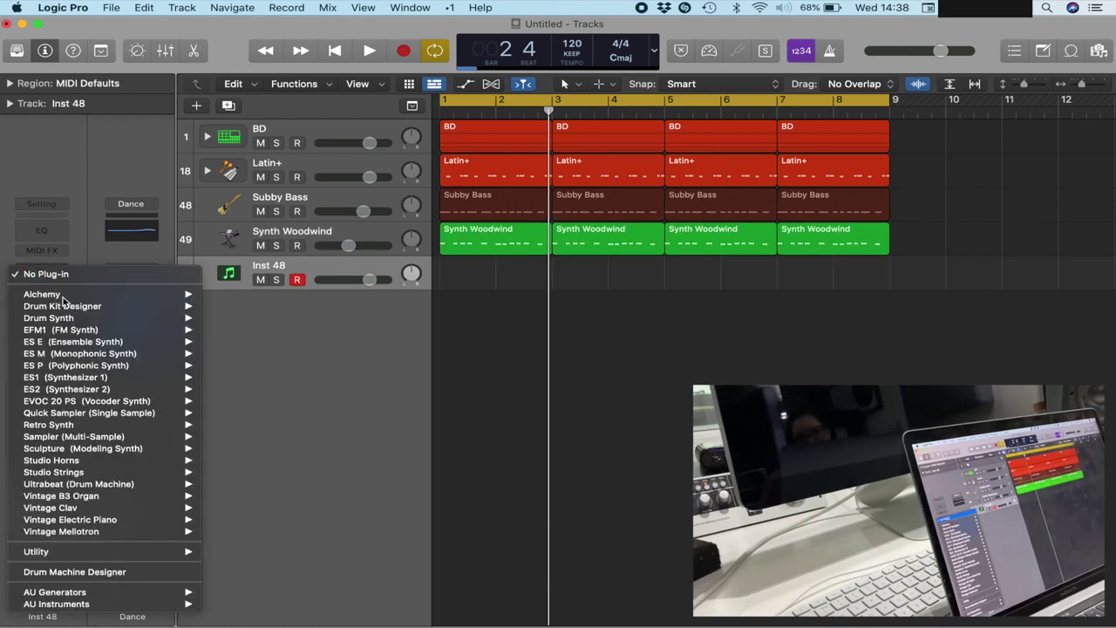
pyautogui.moveTo(85, 390)
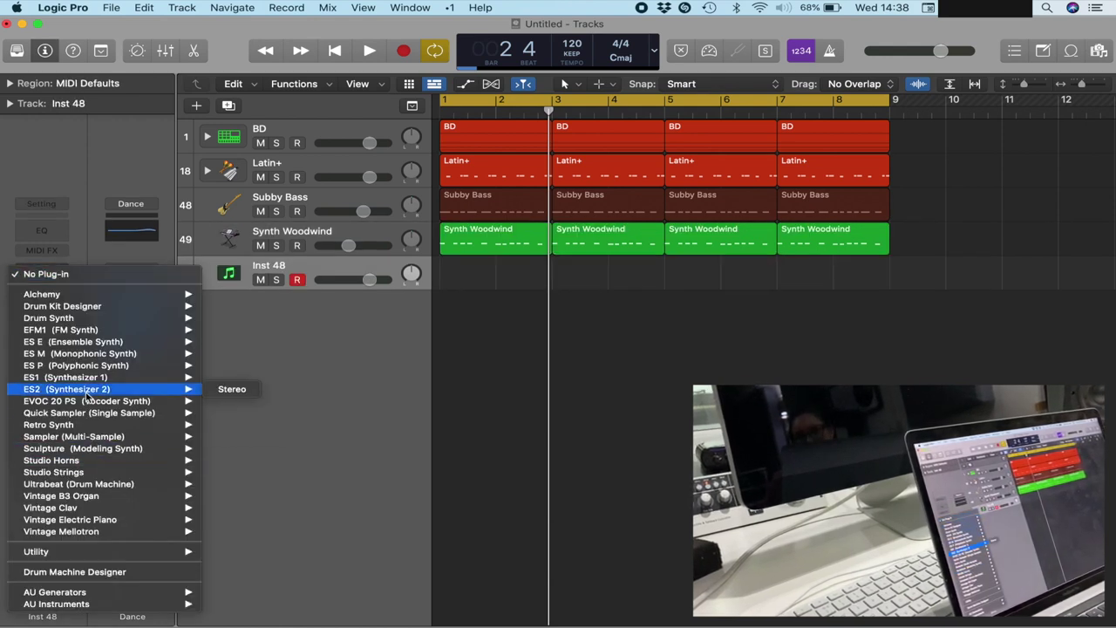
pyautogui.click(242, 390)
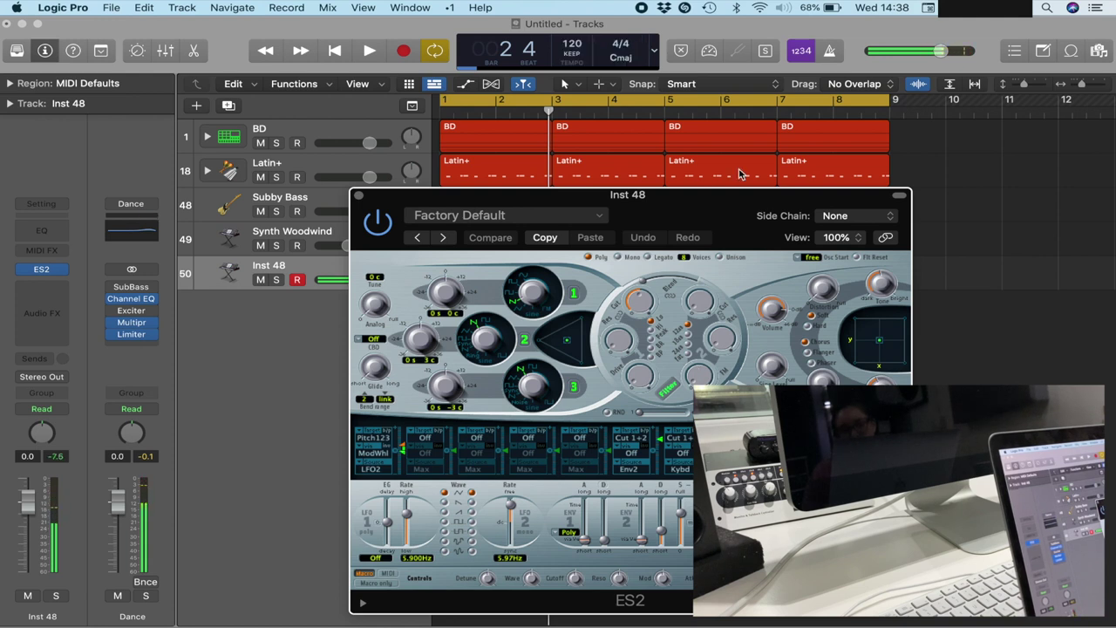
# Step: Choose the 02 Synth Pads > Sea Waves Pad preset and record a pad part across bars 1 to 9
pyautogui.click(525, 221)
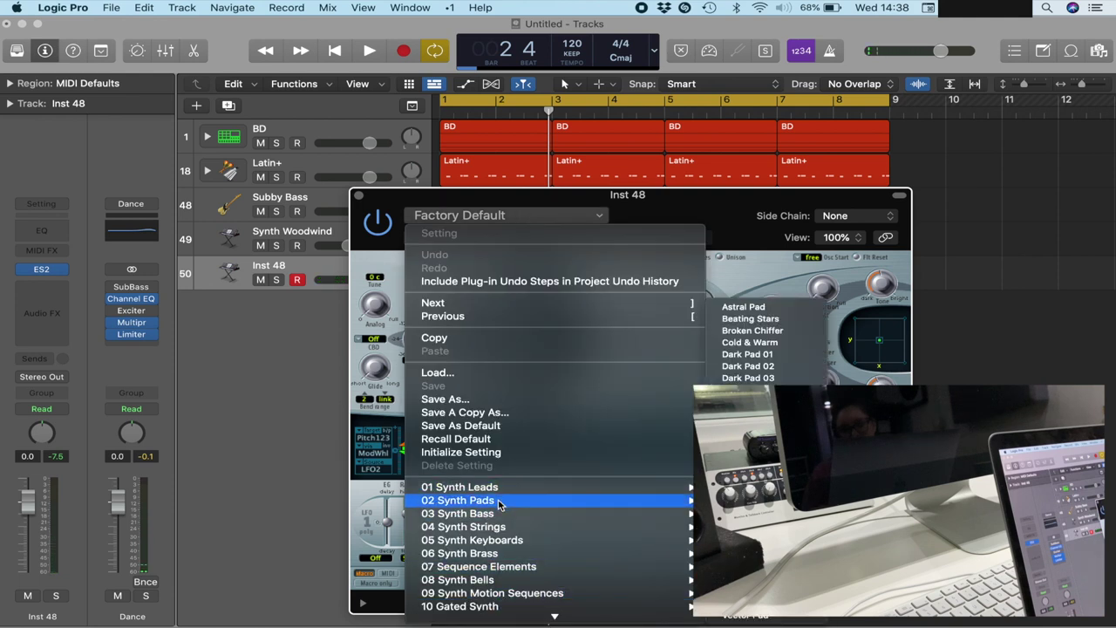
pyautogui.moveTo(465, 583)
pyautogui.moveTo(486, 504)
pyautogui.click(750, 591)
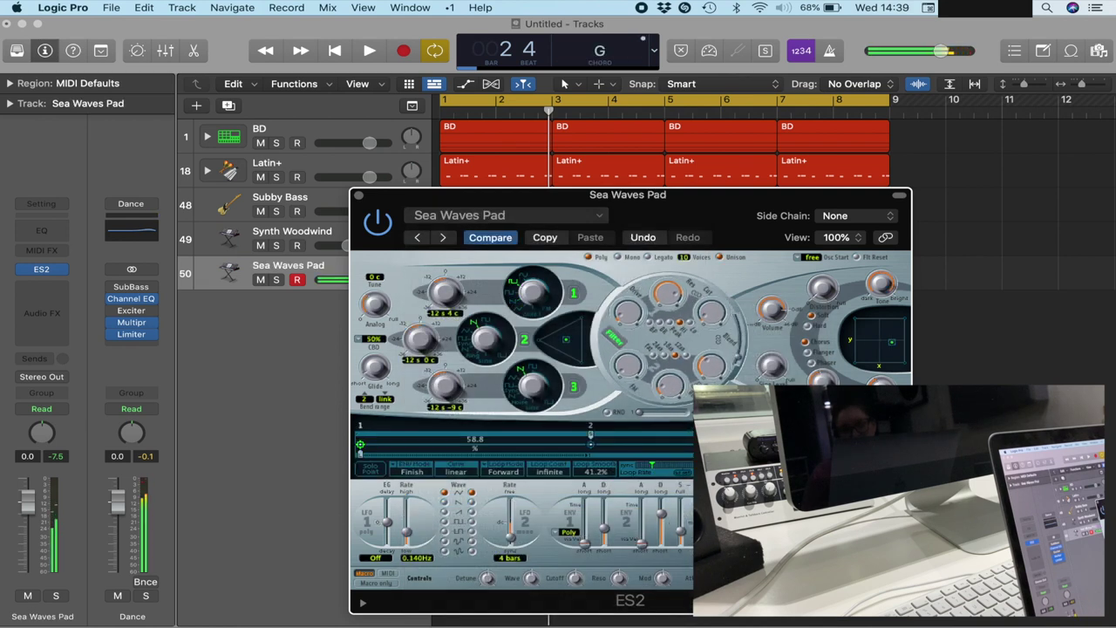
pyautogui.press('r')
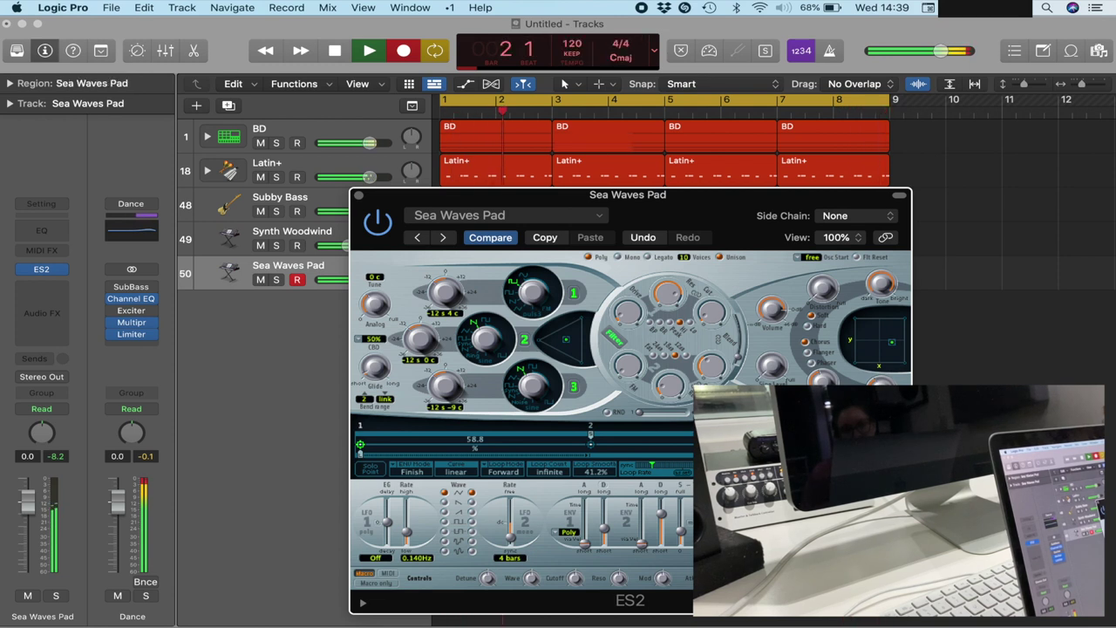
pyautogui.click(357, 196)
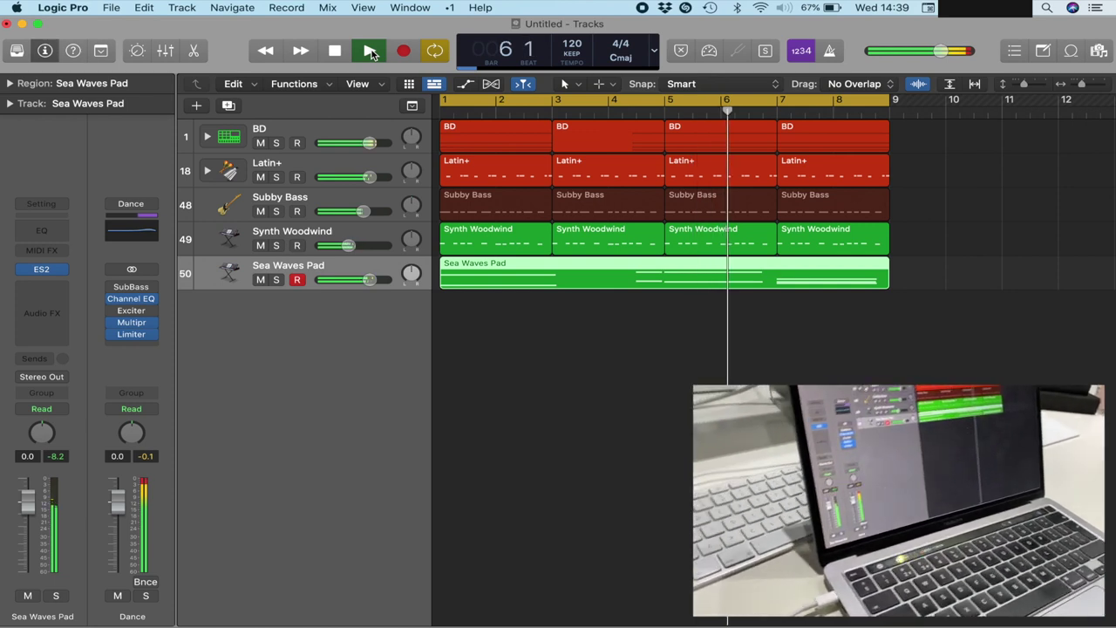
# Step: Quantize the Sea Waves Pad region to 1/8 Note and review its notes in the Piano Roll
pyautogui.click(83, 88)
pyautogui.click(120, 129)
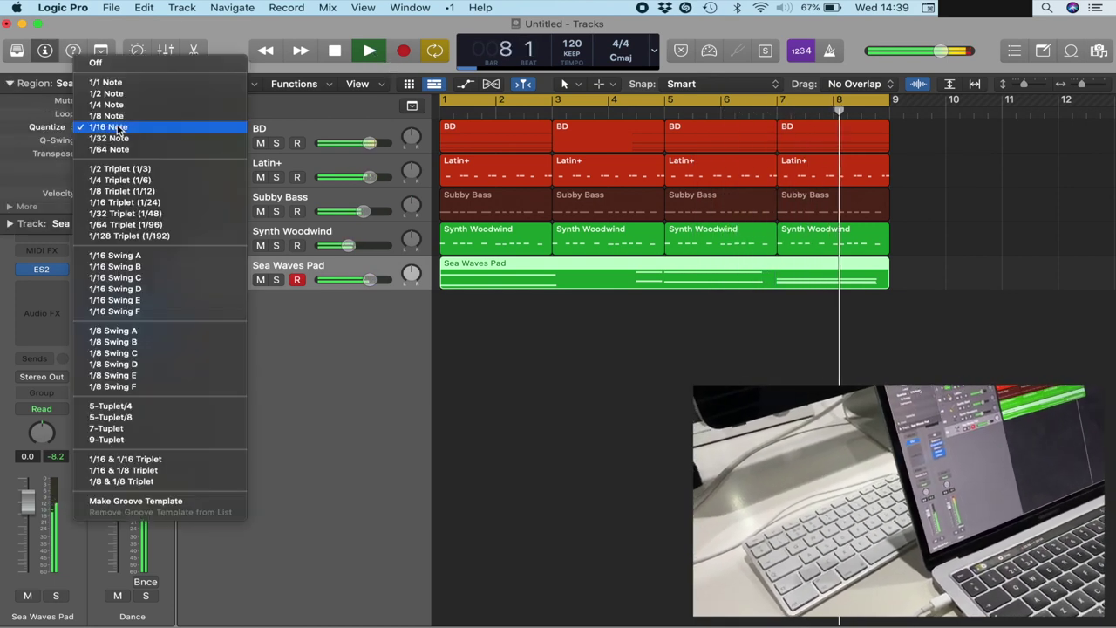
pyautogui.click(116, 115)
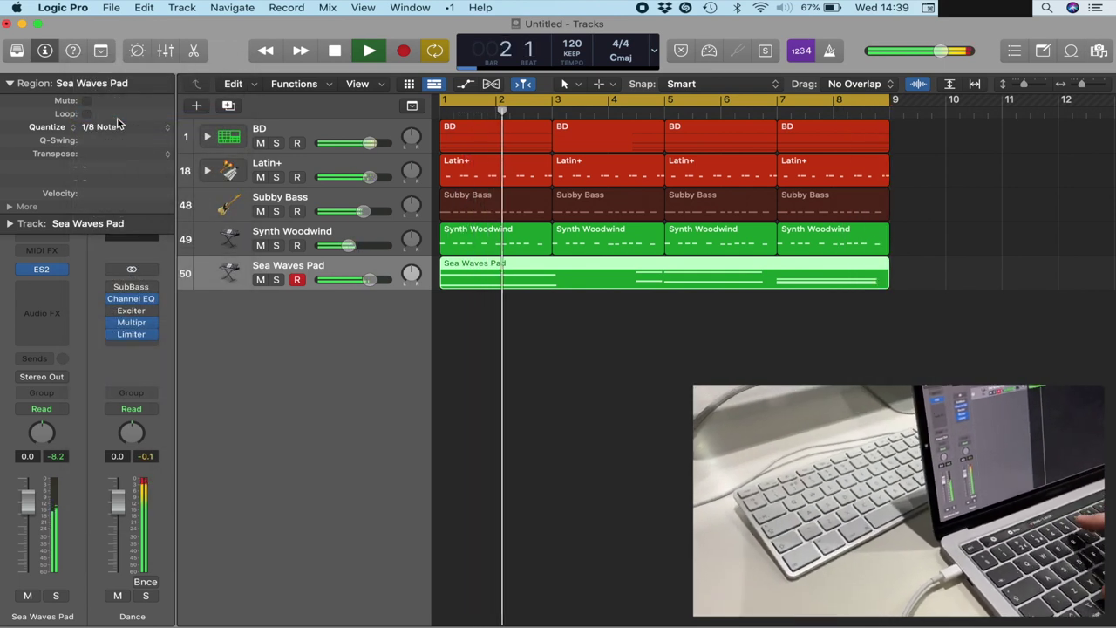
pyautogui.press('super+4')
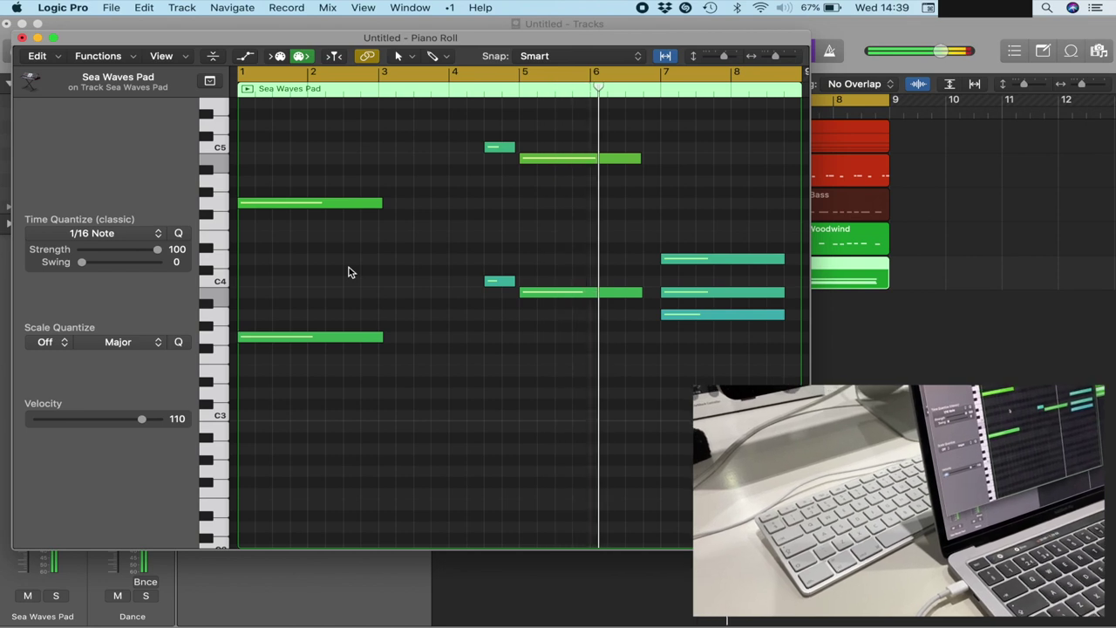
pyautogui.click(22, 37)
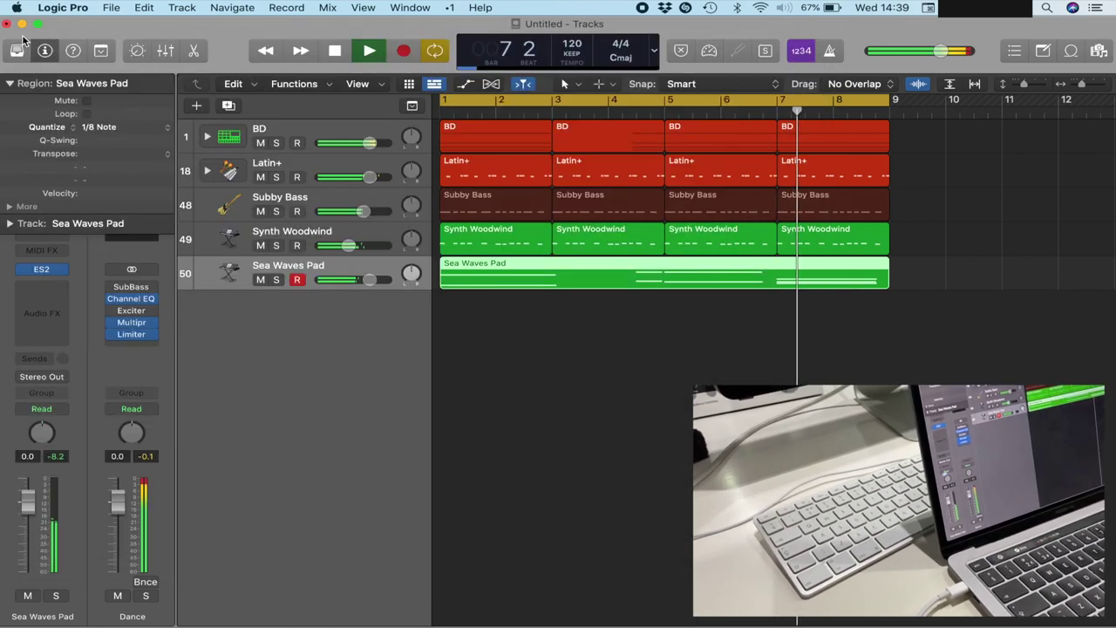
pyautogui.doubleClick(306, 316)
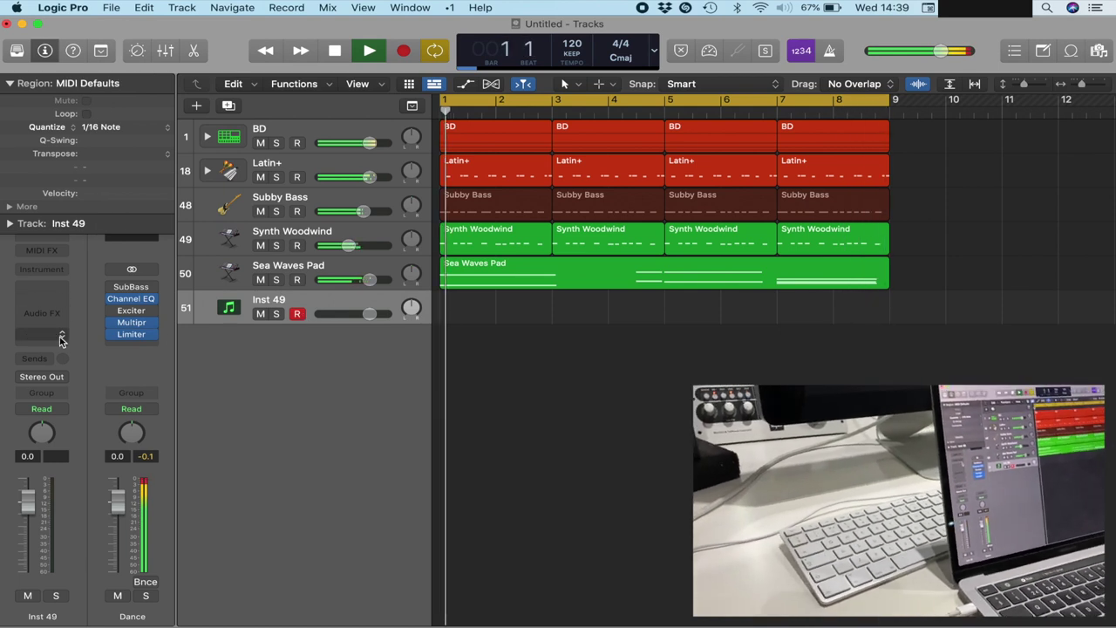
# Step: Load ES1 in stereo on Inst 49, stop playback and keep its Factory Default preset
pyautogui.click(52, 275)
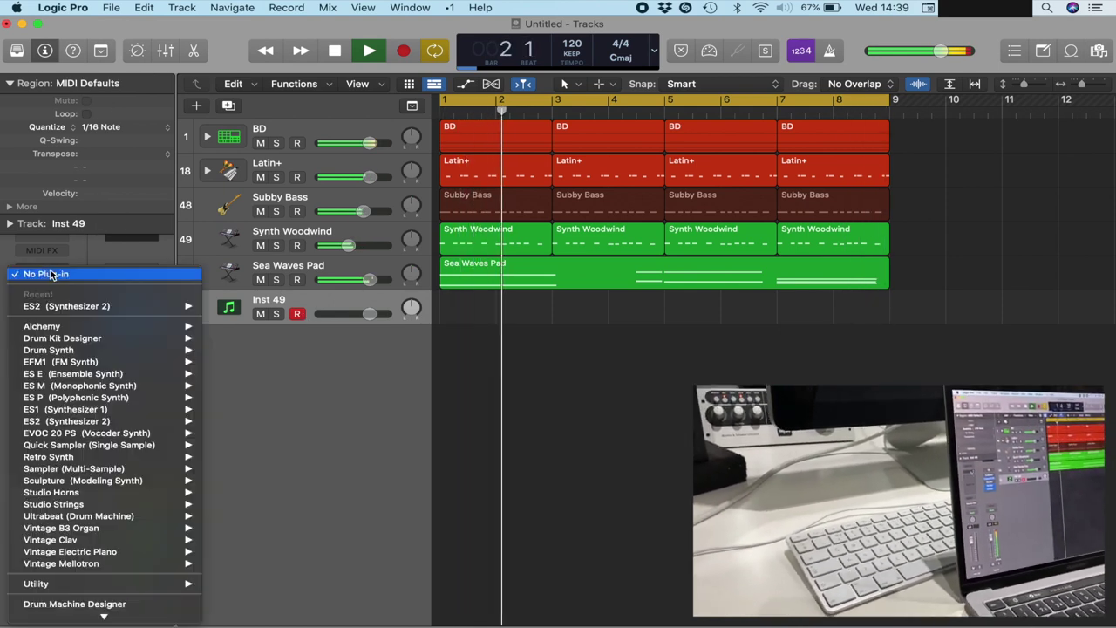
pyautogui.moveTo(64, 407)
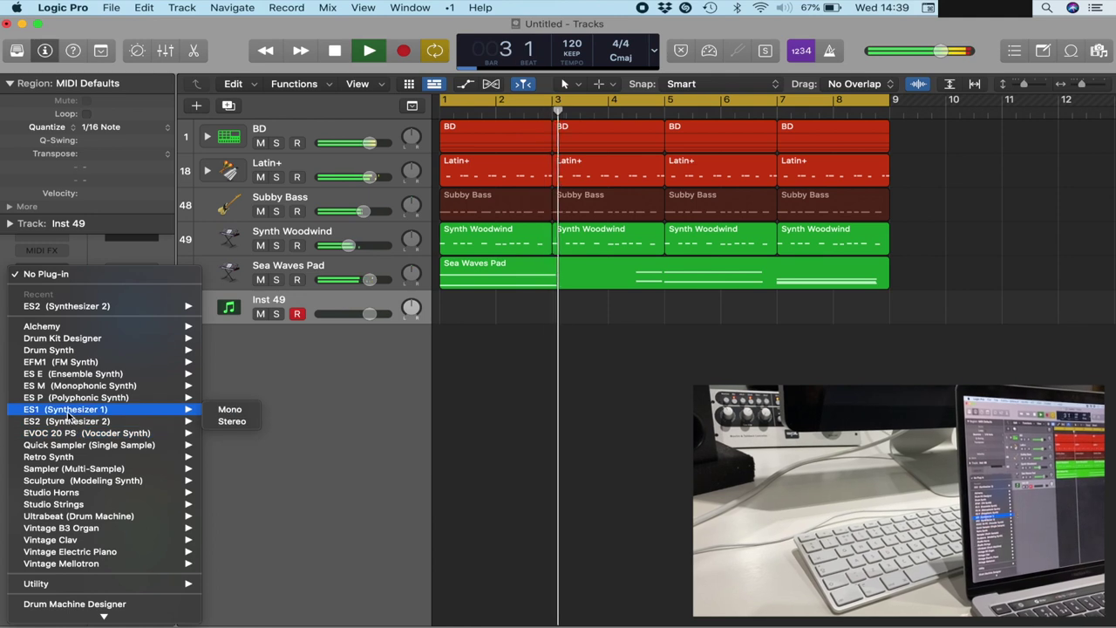
pyautogui.click(234, 422)
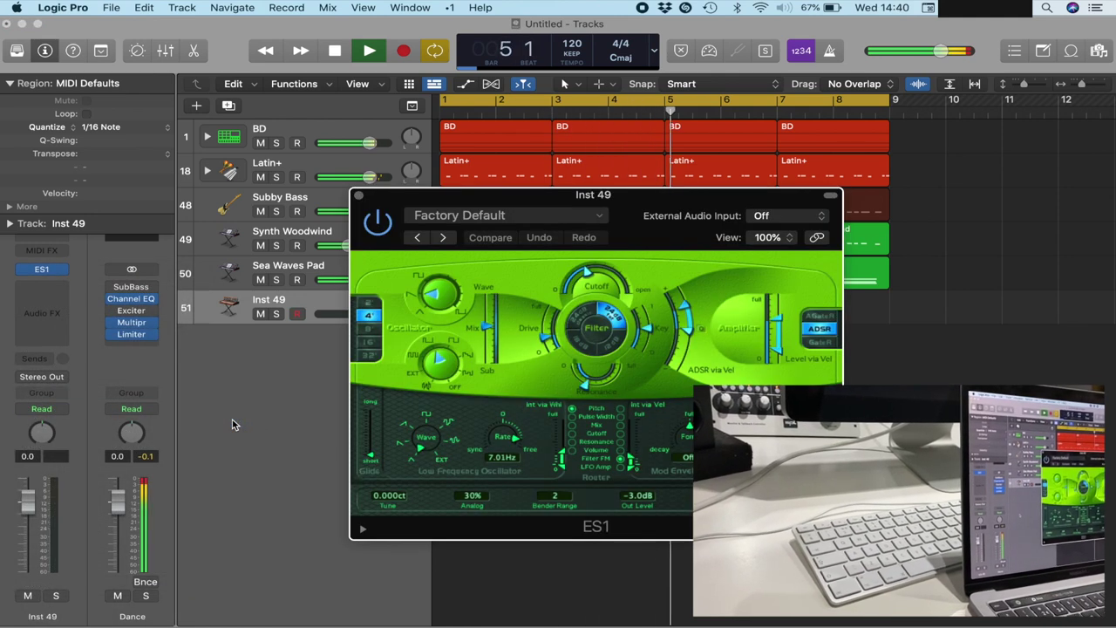
pyautogui.press('space')
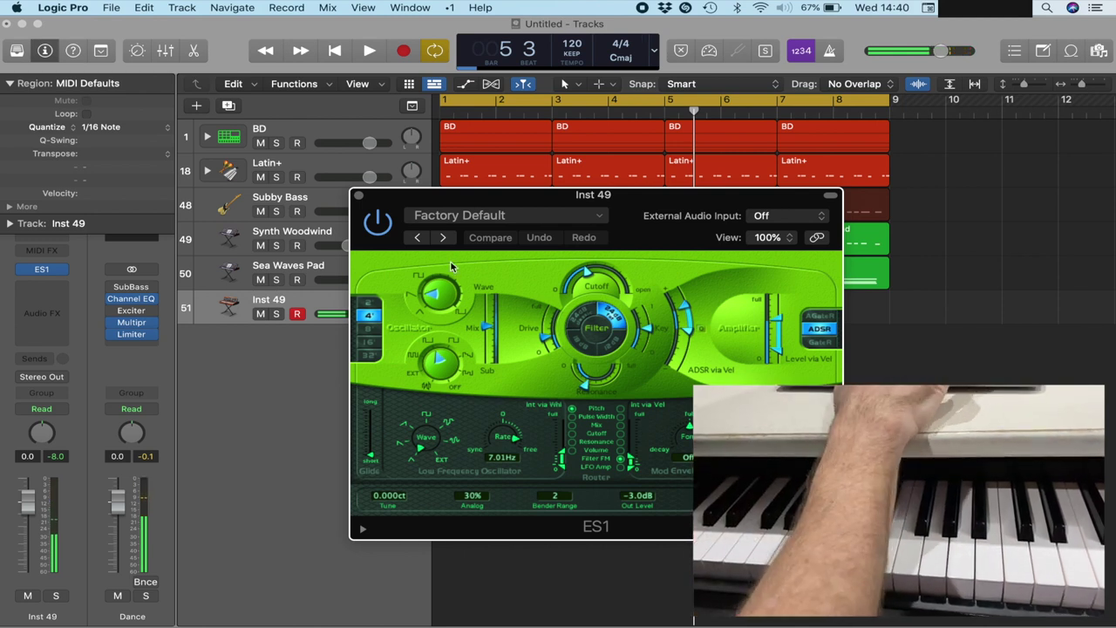
pyautogui.click(501, 215)
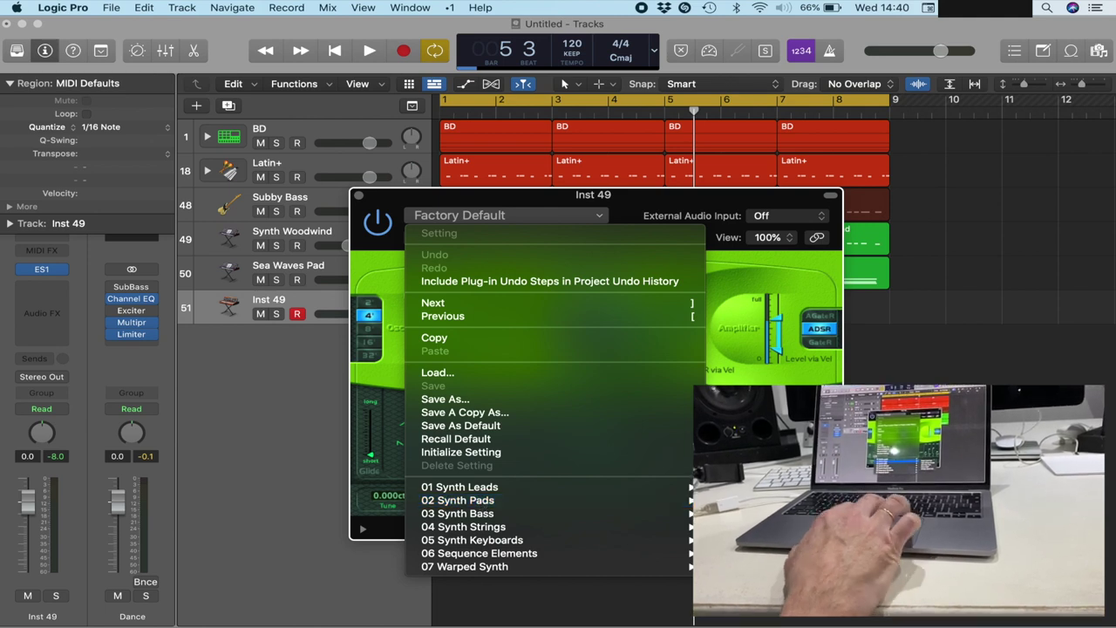
pyautogui.press('Escape')
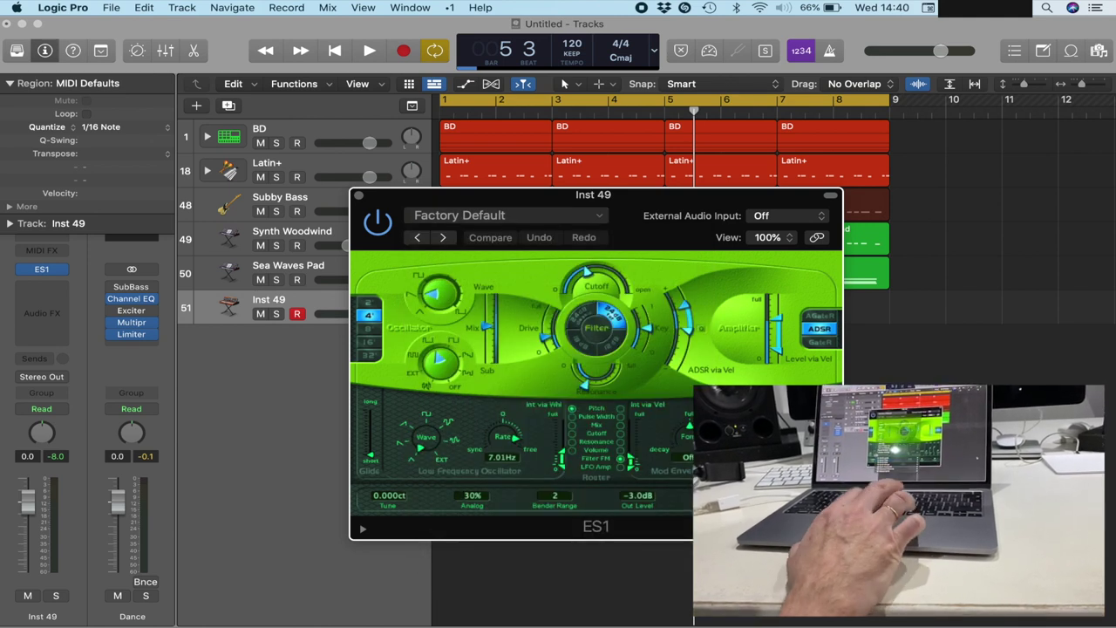
pyautogui.click(359, 195)
# Step: Record the Inst 49 keyboard part across bars 1 to 9 and view it in the Score Editor
pyautogui.press('space')
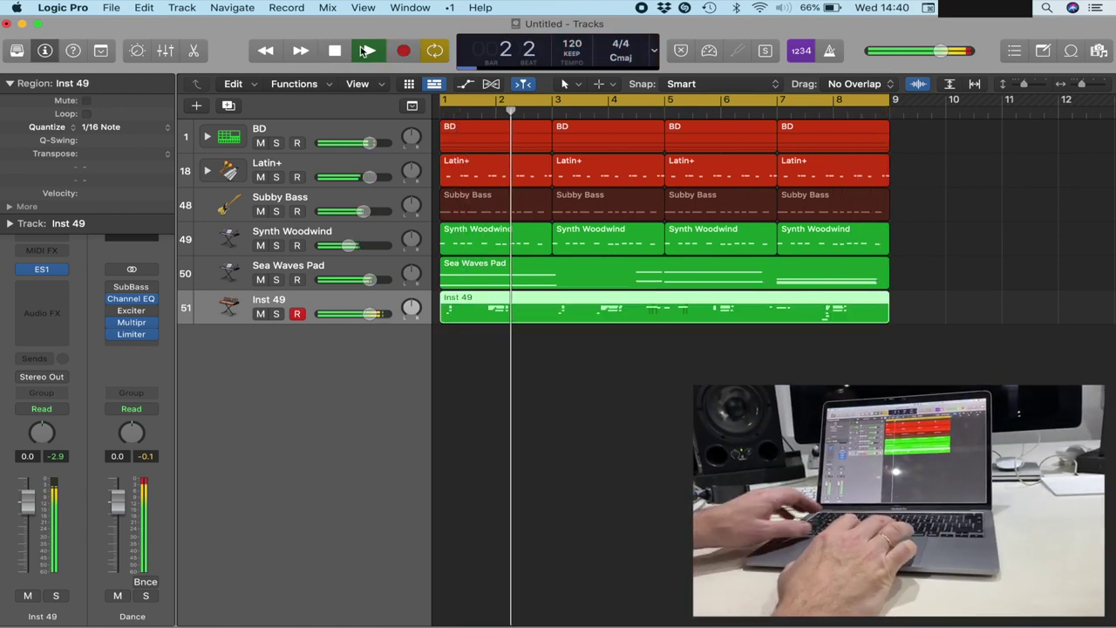
pyautogui.press('super+3')
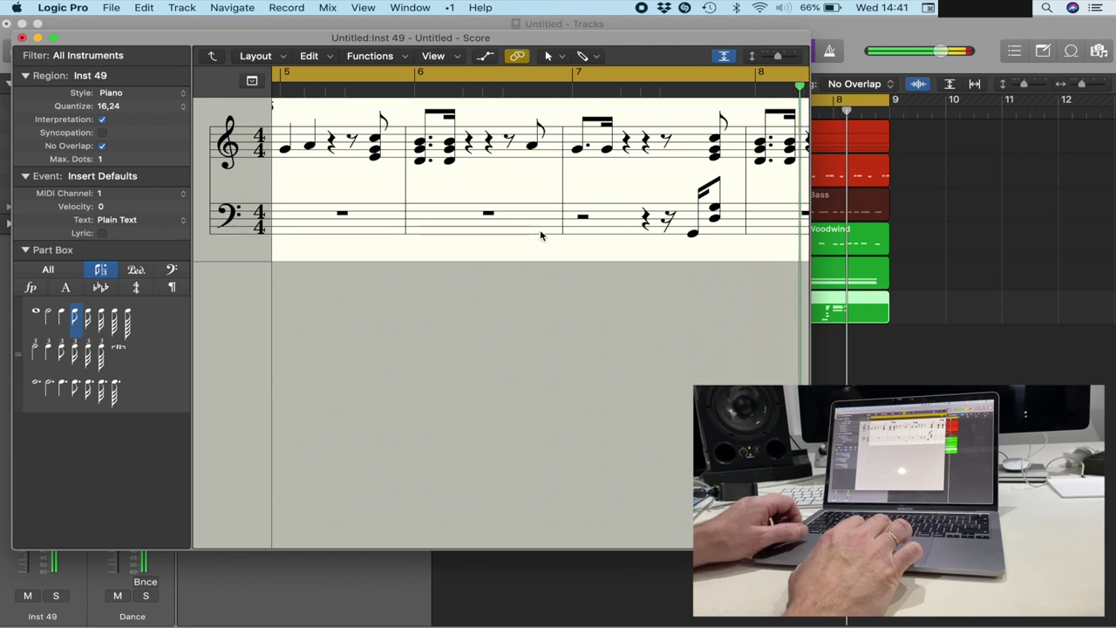
# Step: Close the Score Editor with Cmd+W and stop playback, returning to bar 1
pyautogui.press('super+w')
pyautogui.press('space')
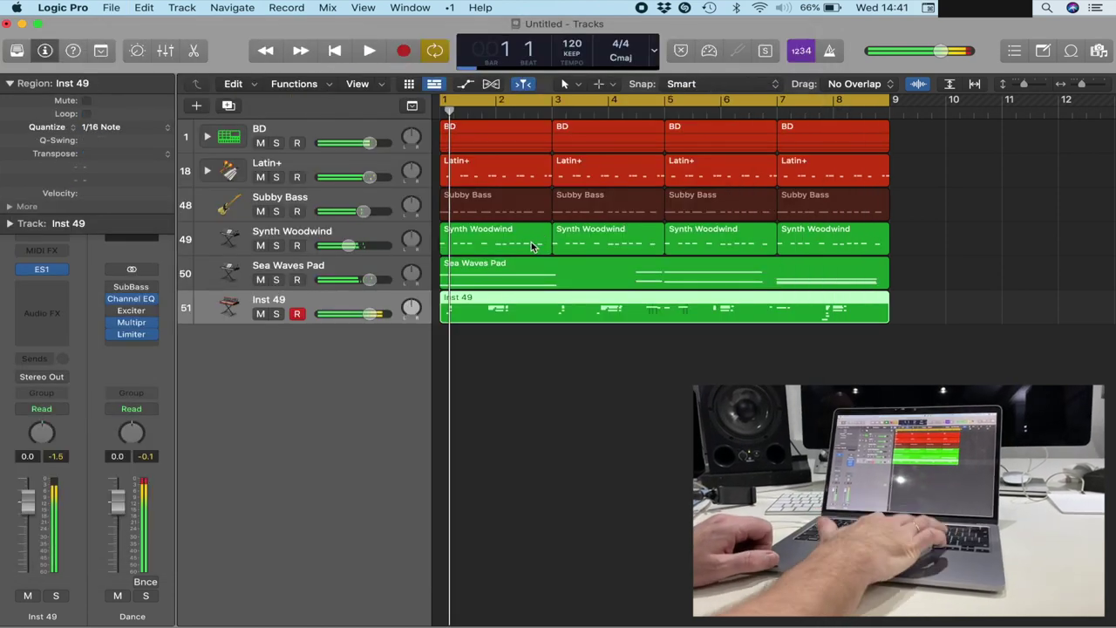